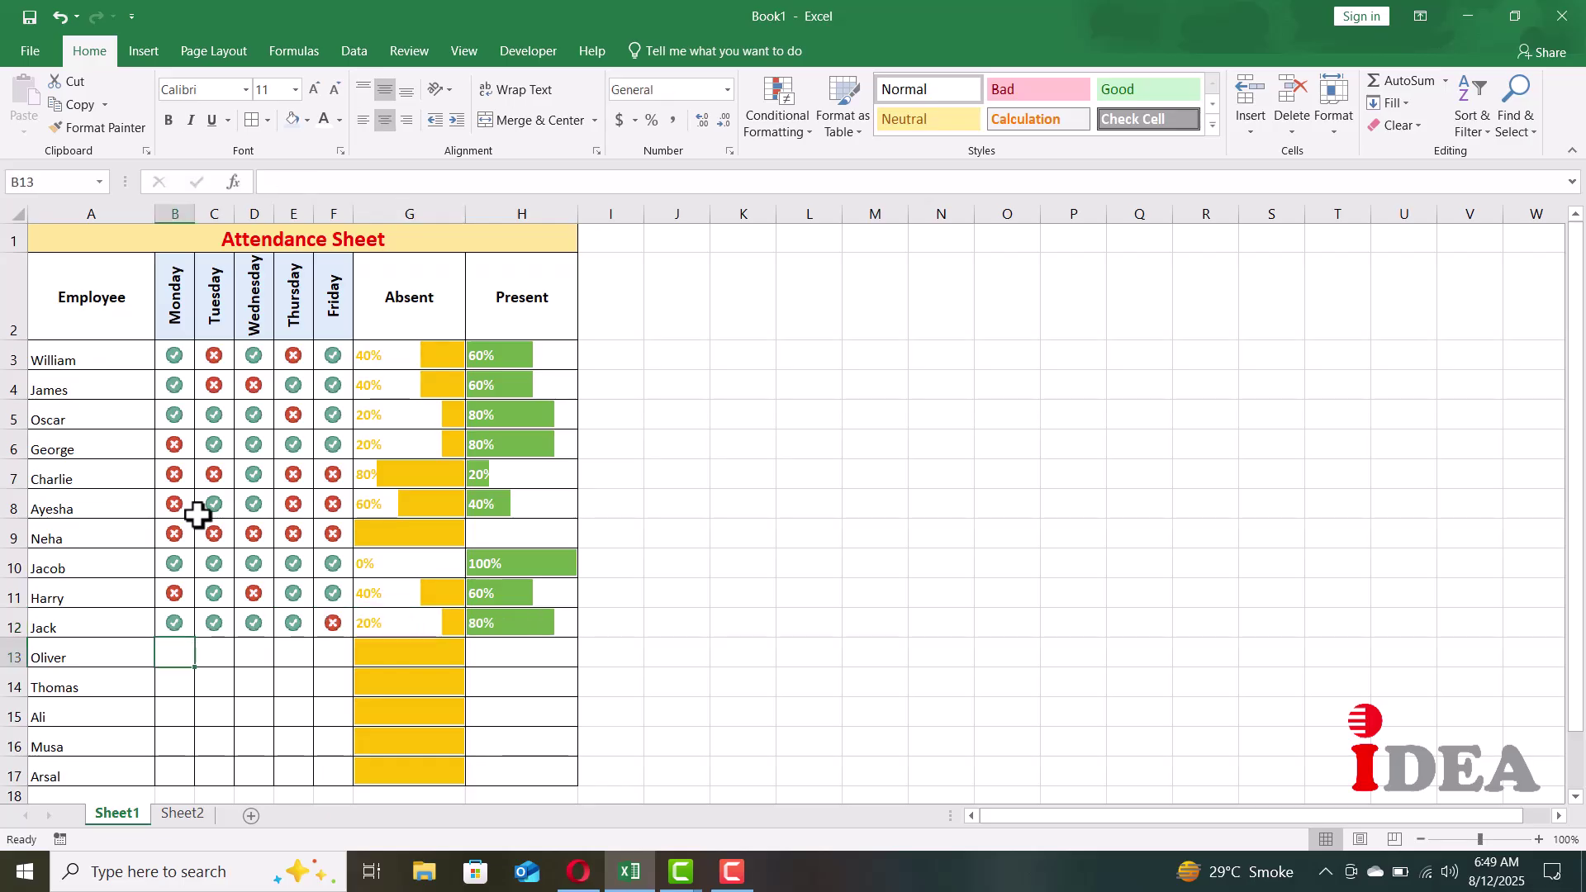
Fill in the weekday attendance in rows 13 to 15 with 1 for present and 0 for absent, and begin row 16
text(0)
key(Tab)
text(1)
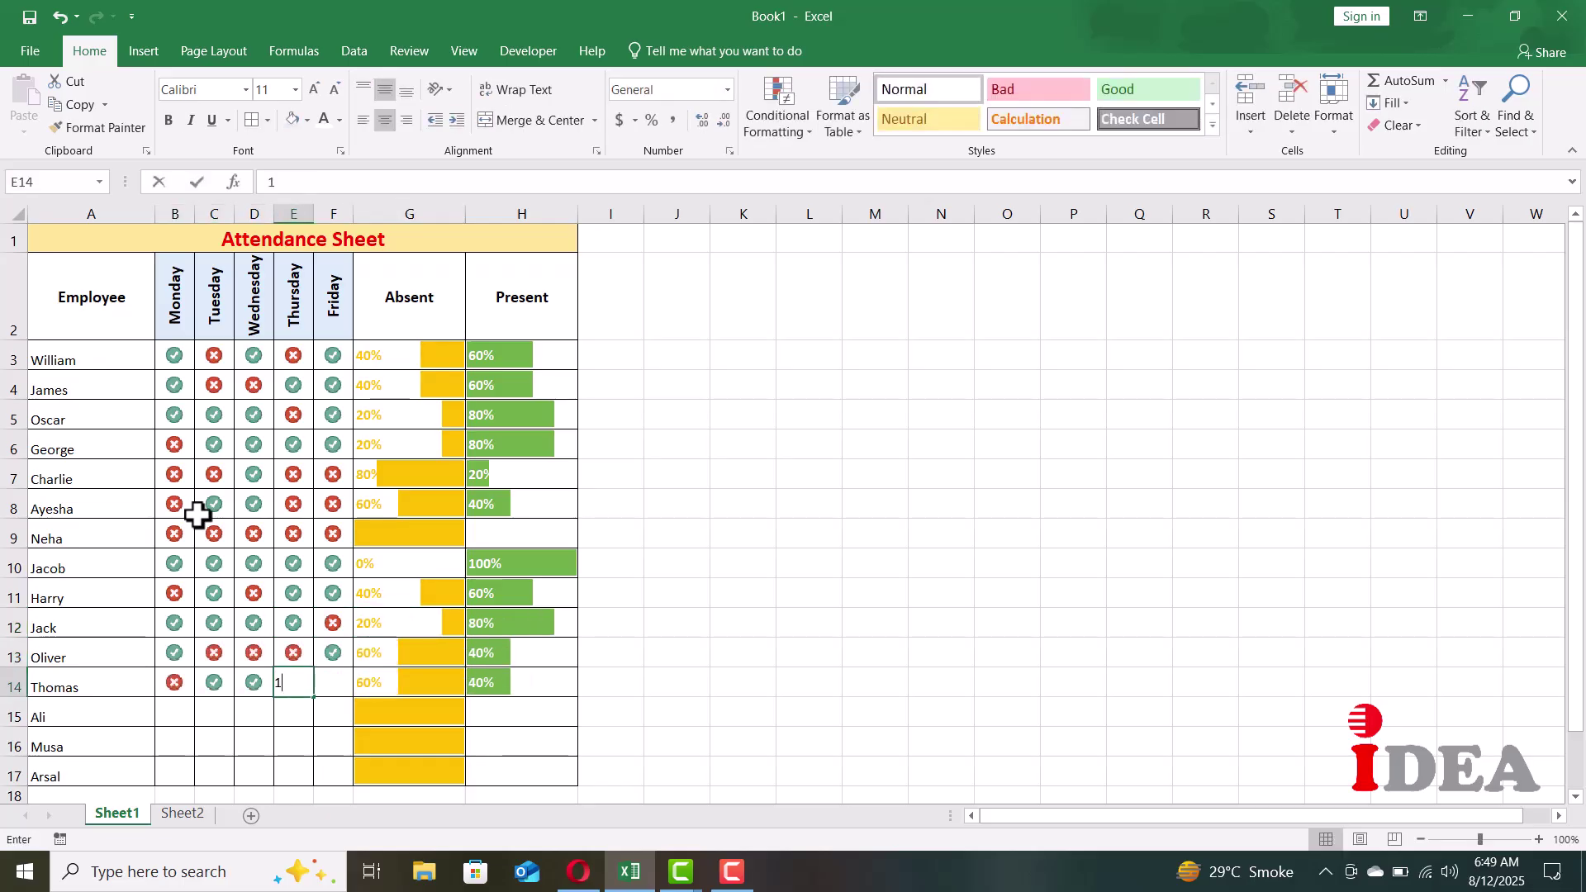
text(	1	1	0 1	1	1	1	0 1	0		0)
key(Left)
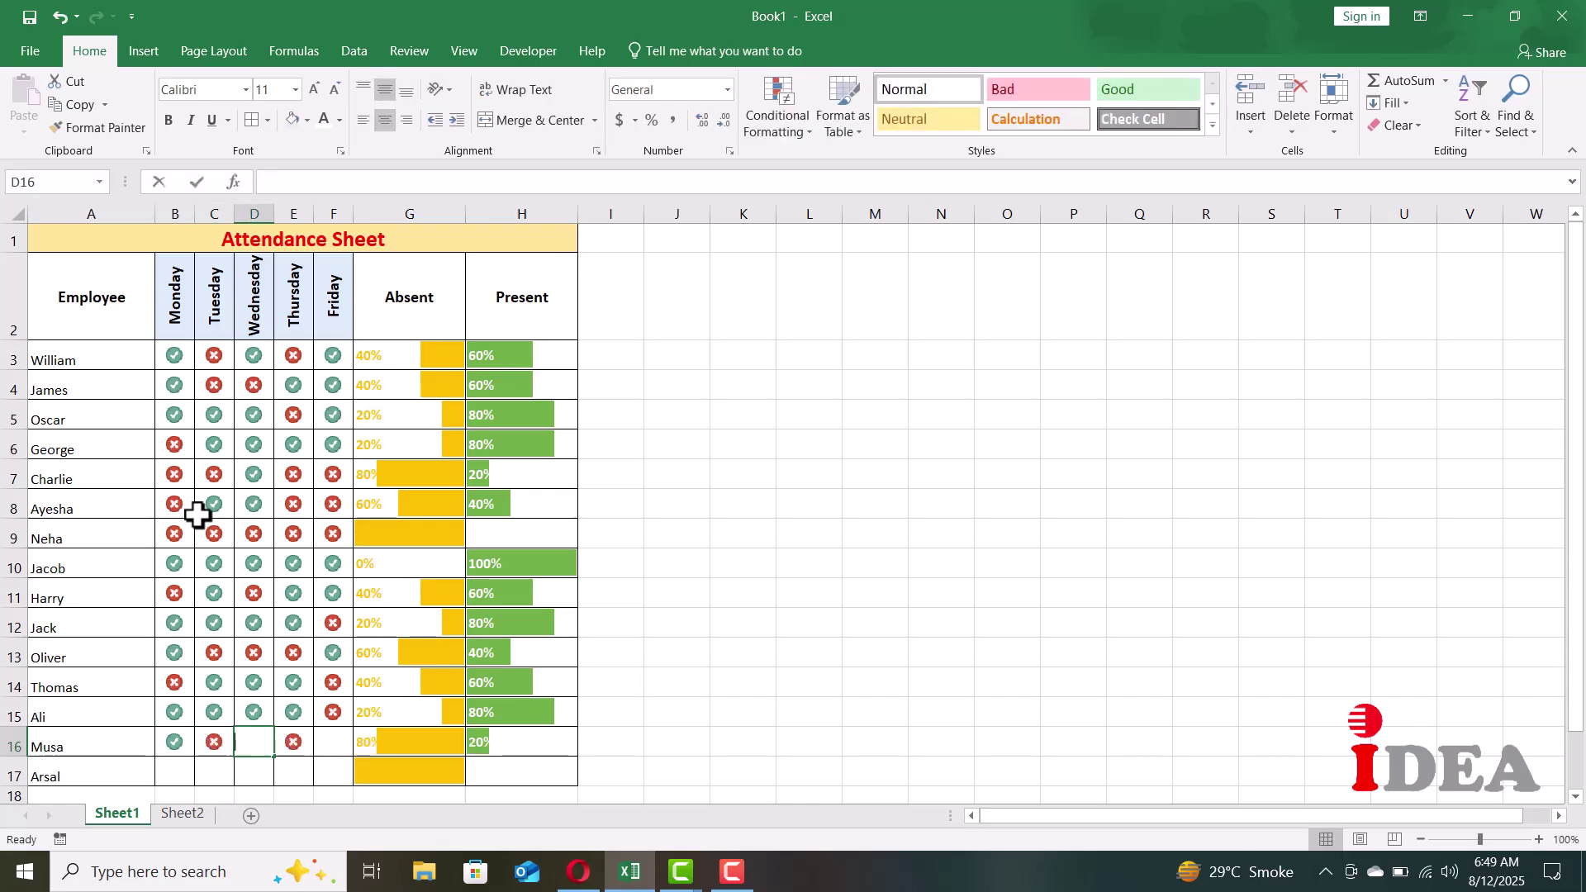
Complete the remaining weekday attendance marks in rows 16 and 17 with 1s and 0s
text(1	1)
key(Tab)
text(1)
key(Return)
text(0)
key(Left)
key(Left)
text(0)
key(Tab)
text(1)
key(Tab)
key(Tab)
text(1	1)
key(Return)
key(ctrl+s)
click(38, 45)
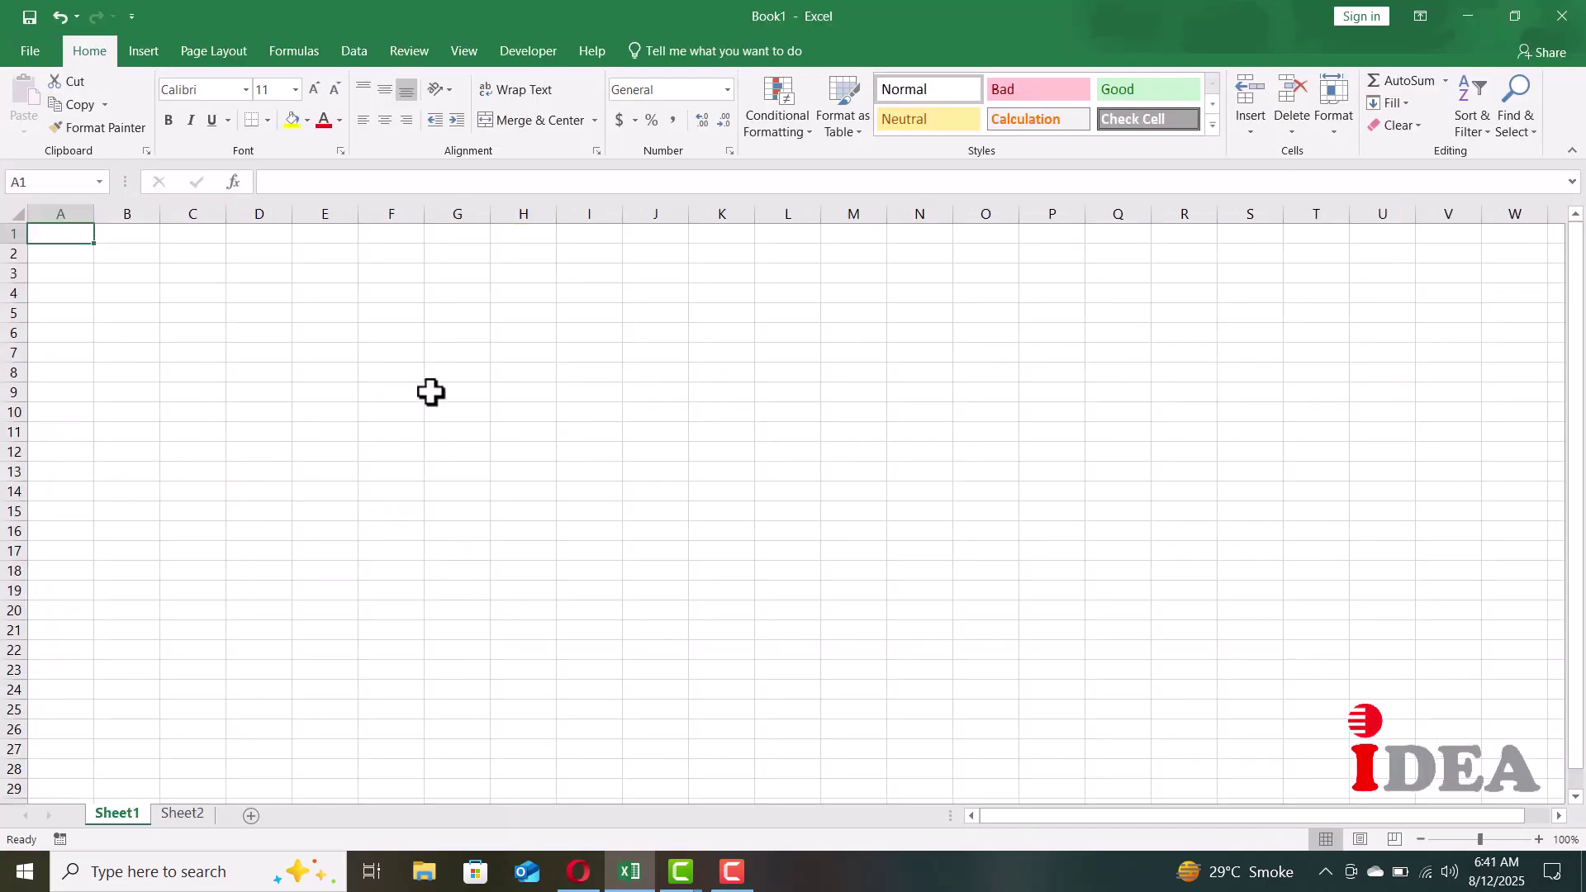
Enter the title "Attendance Sheet" in A1 and the header "Employee" in A2 of the blank sheet
text(Attendance Sheet)
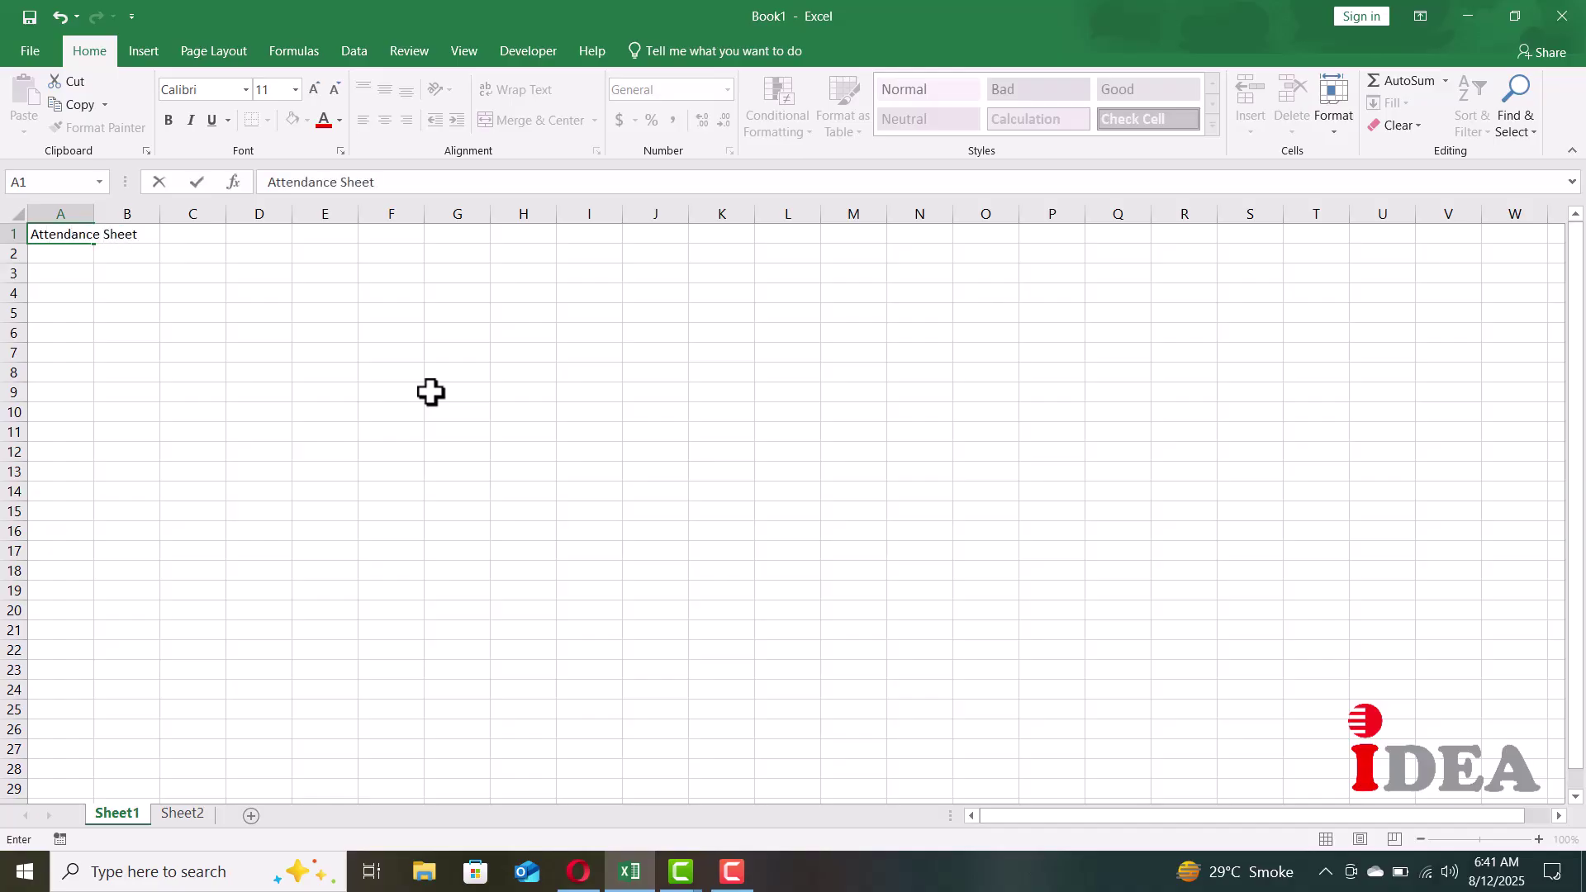
key(Return)
text(Employee)
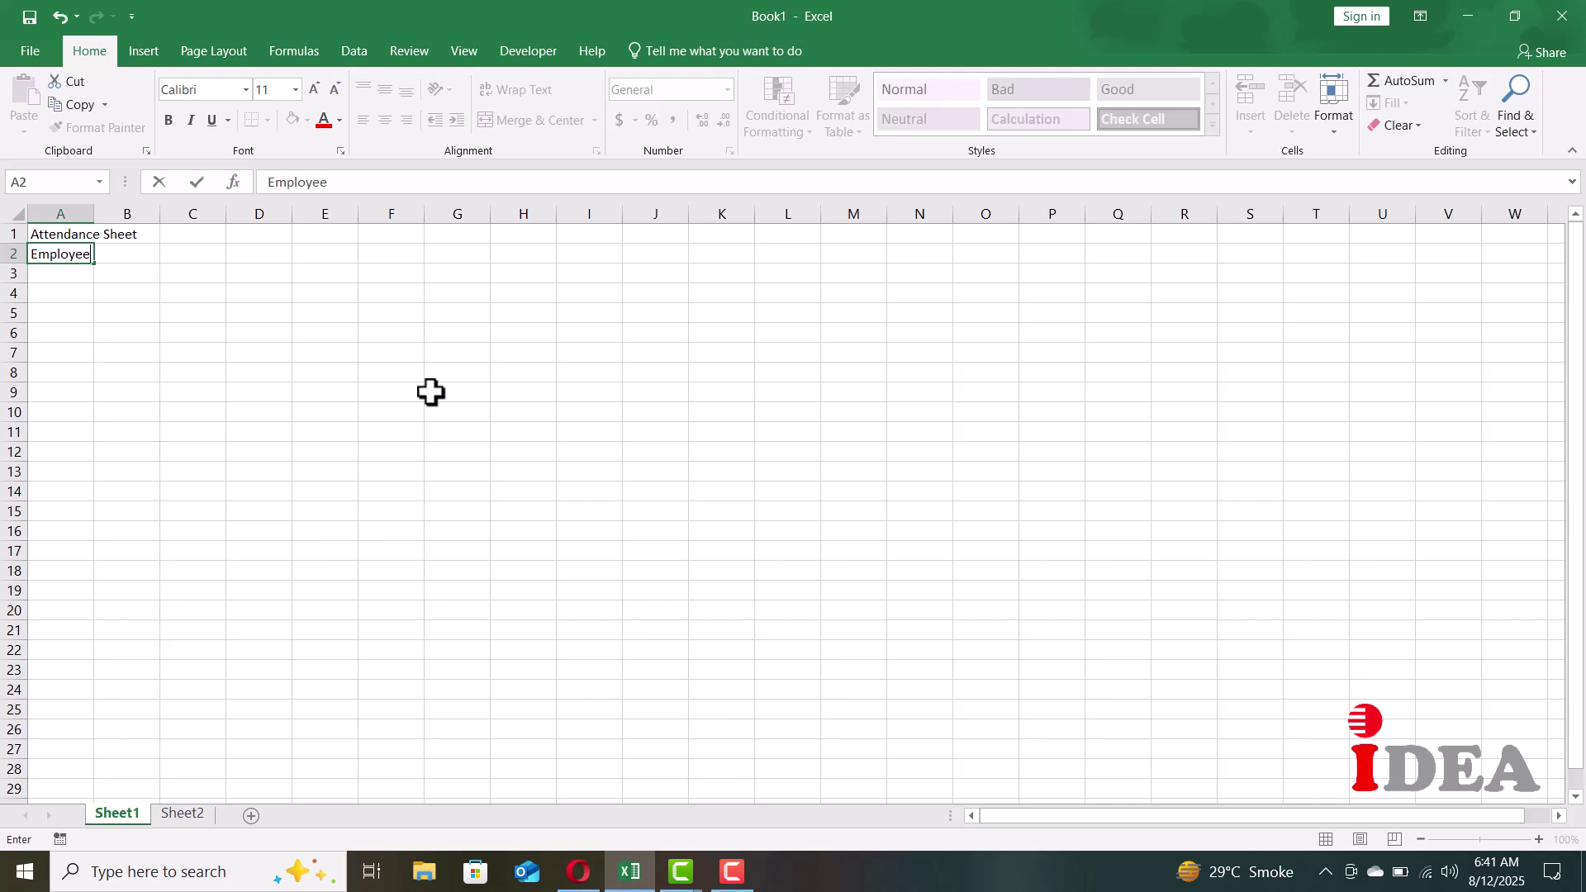
Enter "Monday" in B2 and autofill the weekday headers across to Friday in F2
key(Tab)
text(M)
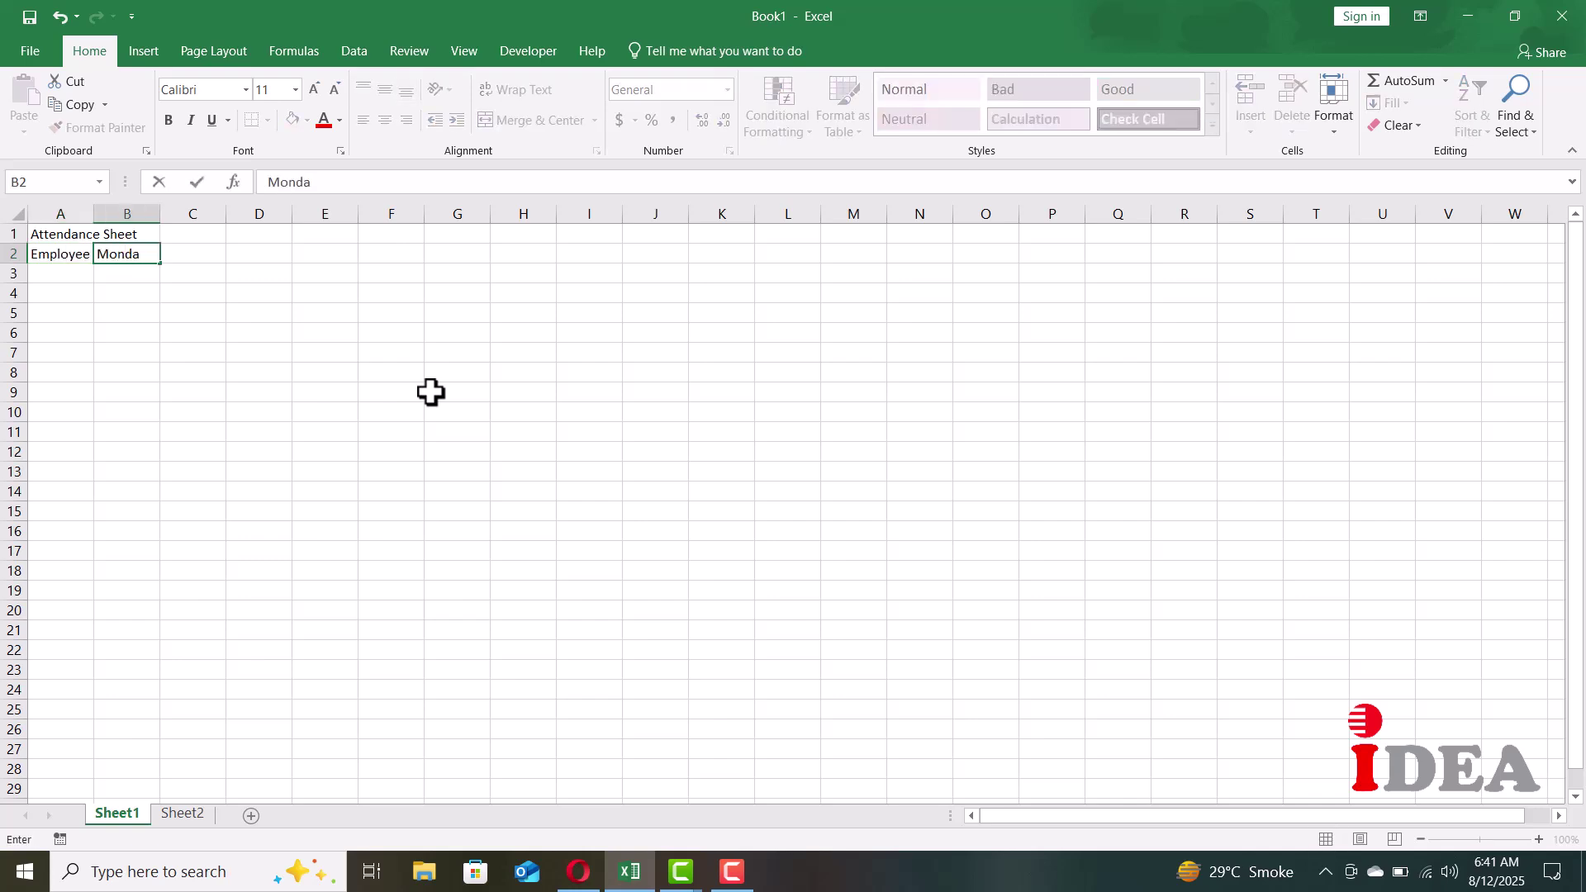
click(143, 260)
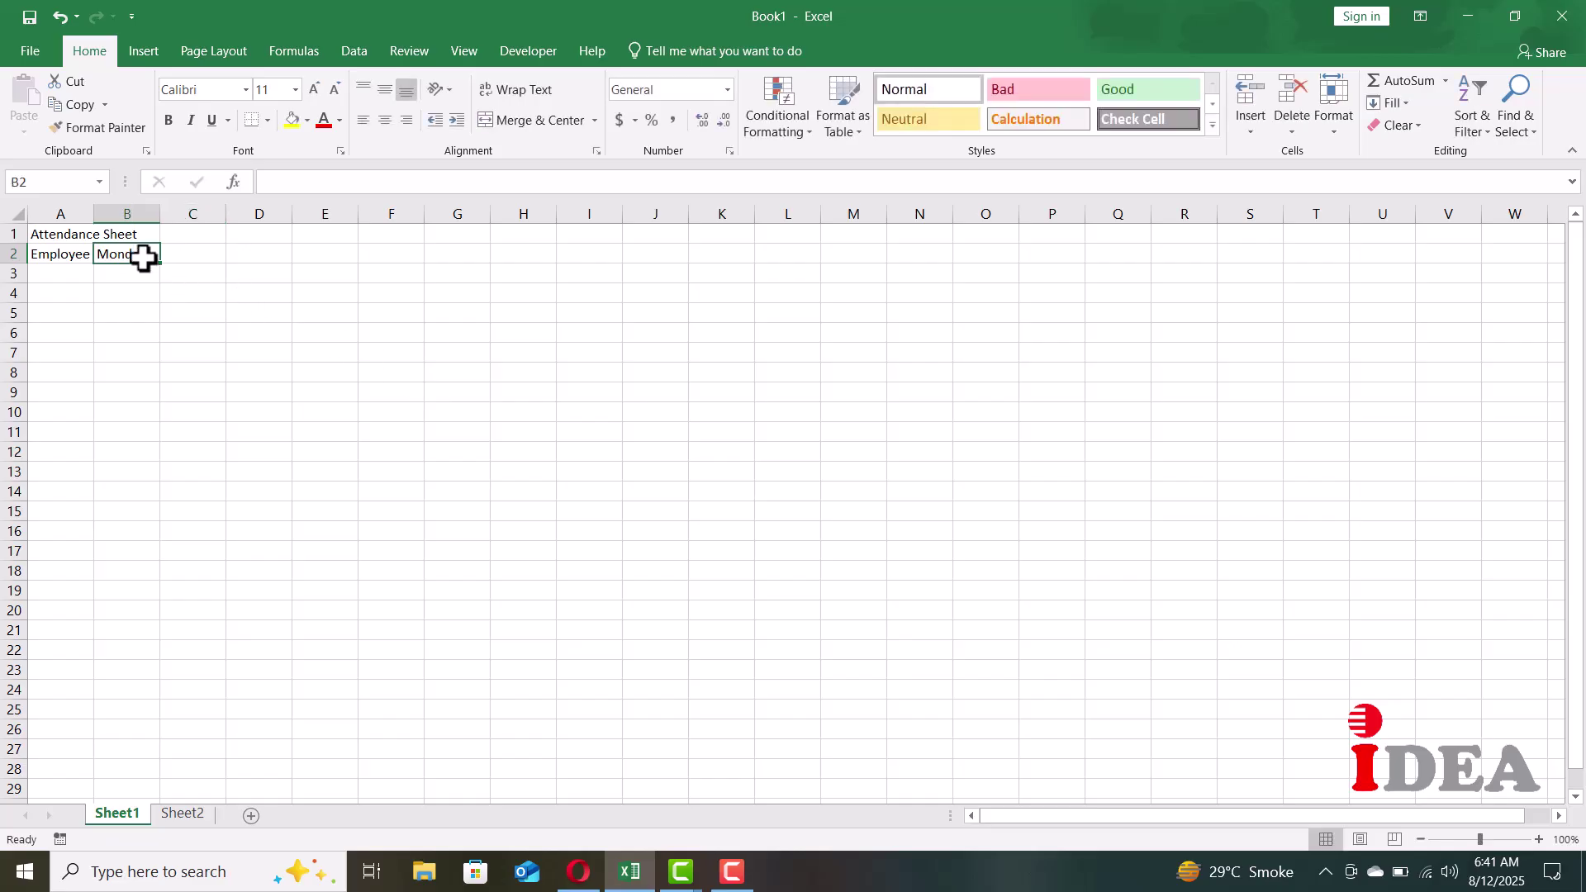
drag(165, 267, 412, 266)
Enter the headers "Absent" in G2 and "Present" in H2
click(469, 255)
text(Abse)
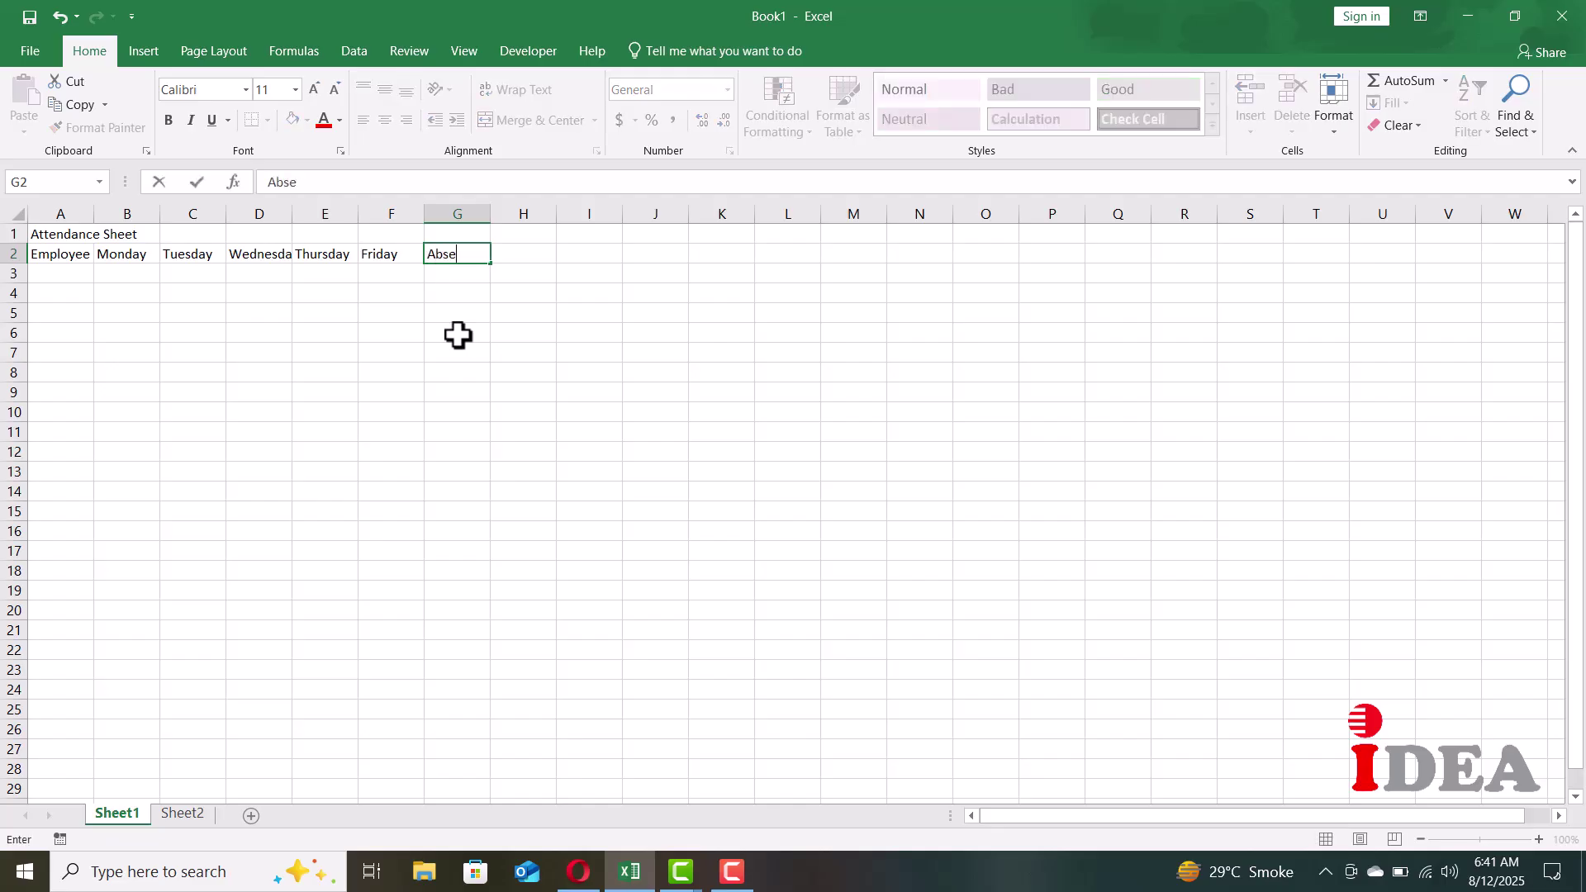
text(nt)
key(Tab)
text(Pr)
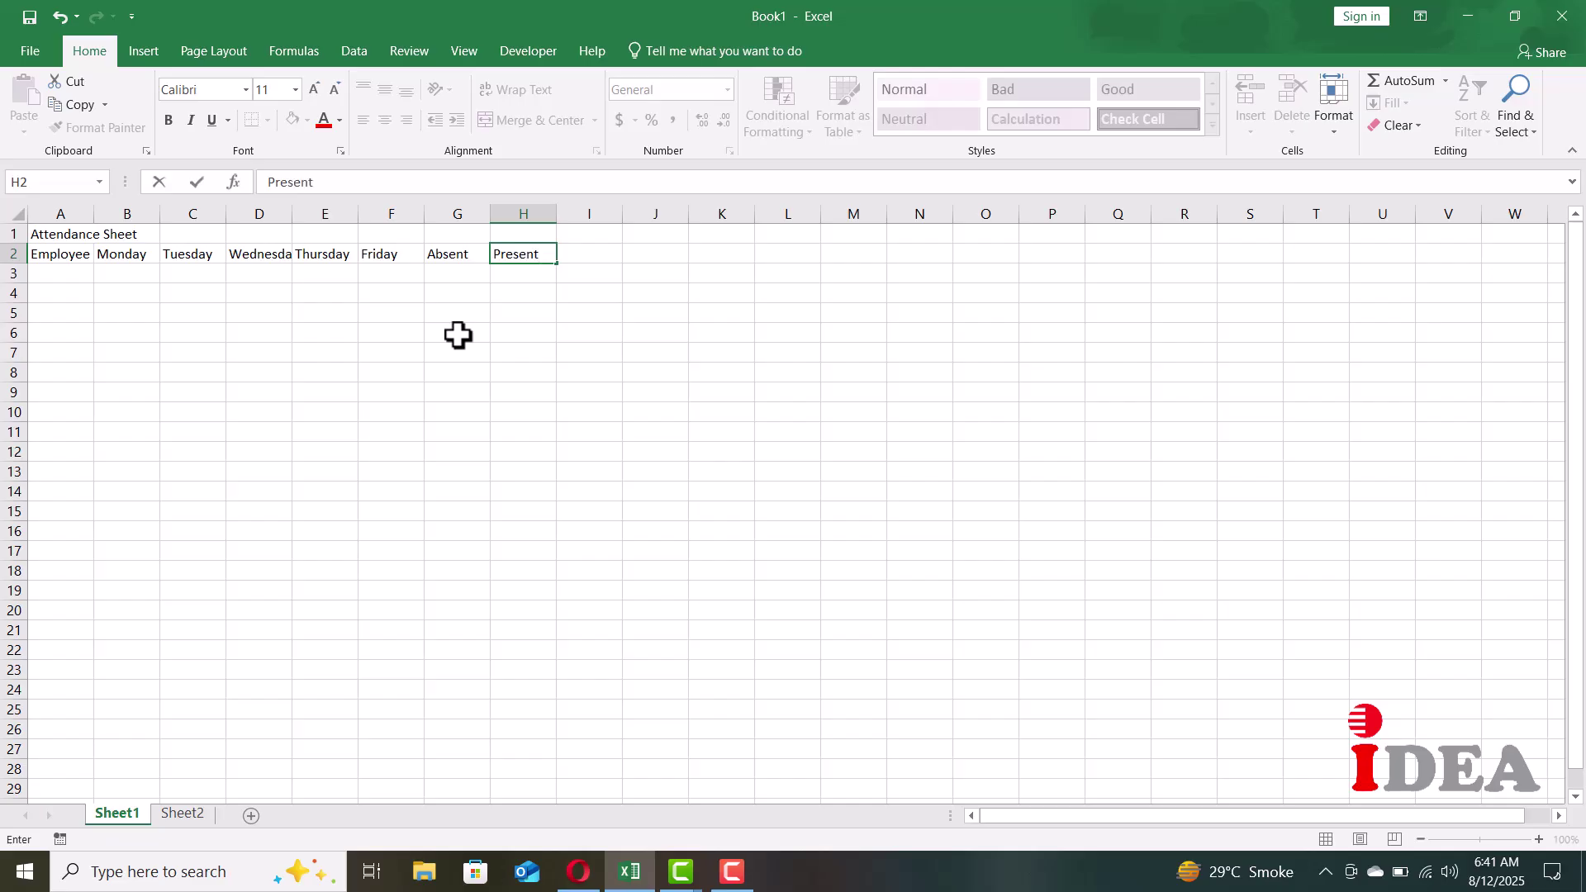
key(Return)
Make the title and header cells A1:H2 bold and increase their font size to 12
drag(32, 235, 549, 257)
click(169, 121)
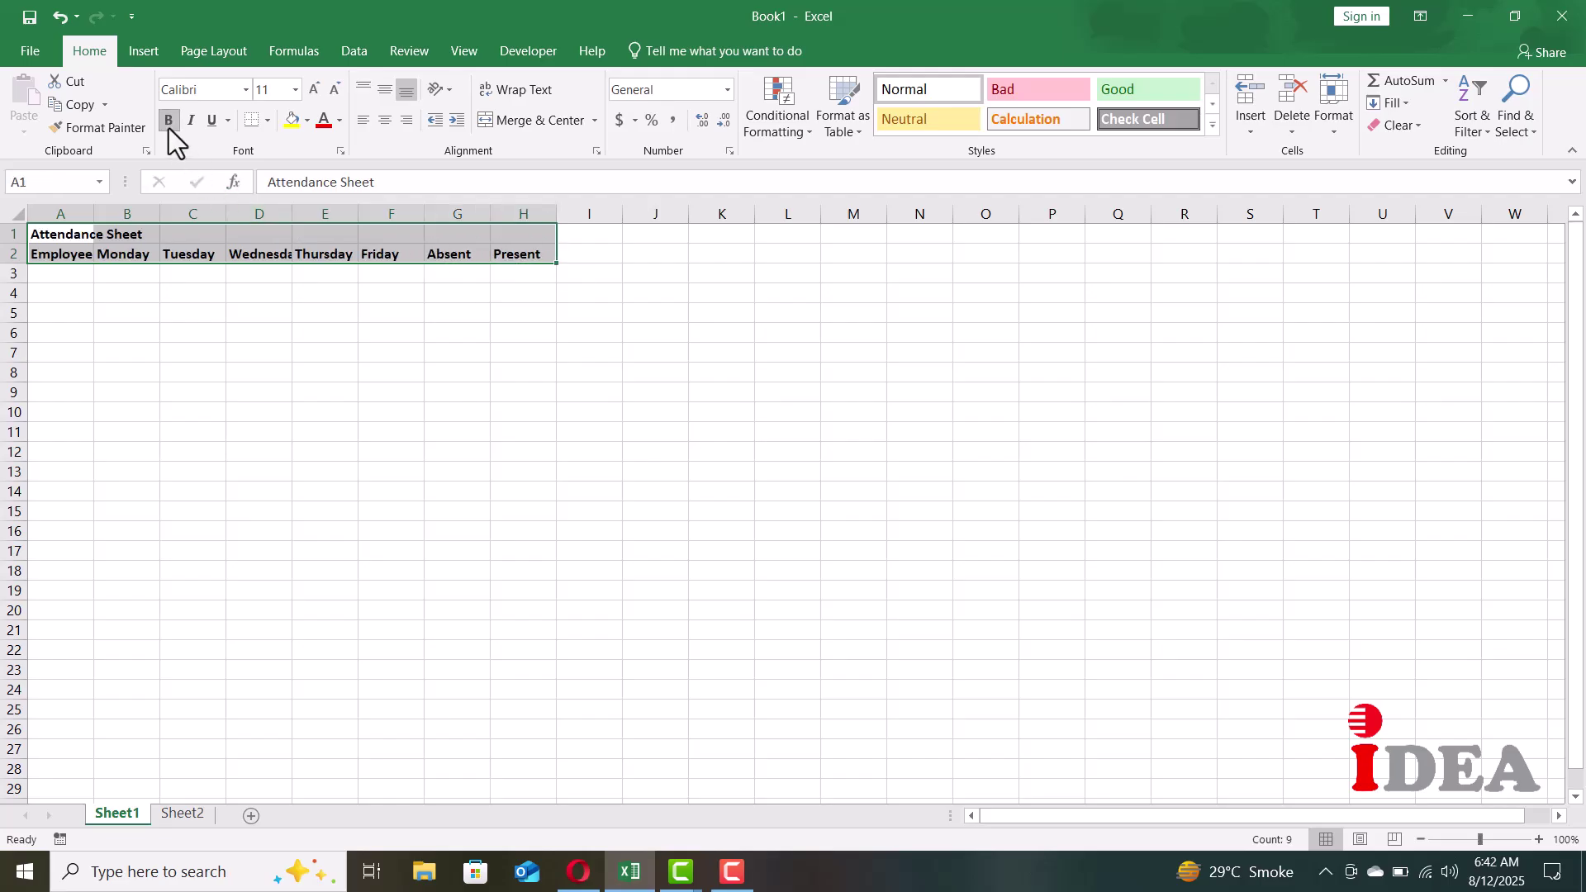
click(318, 93)
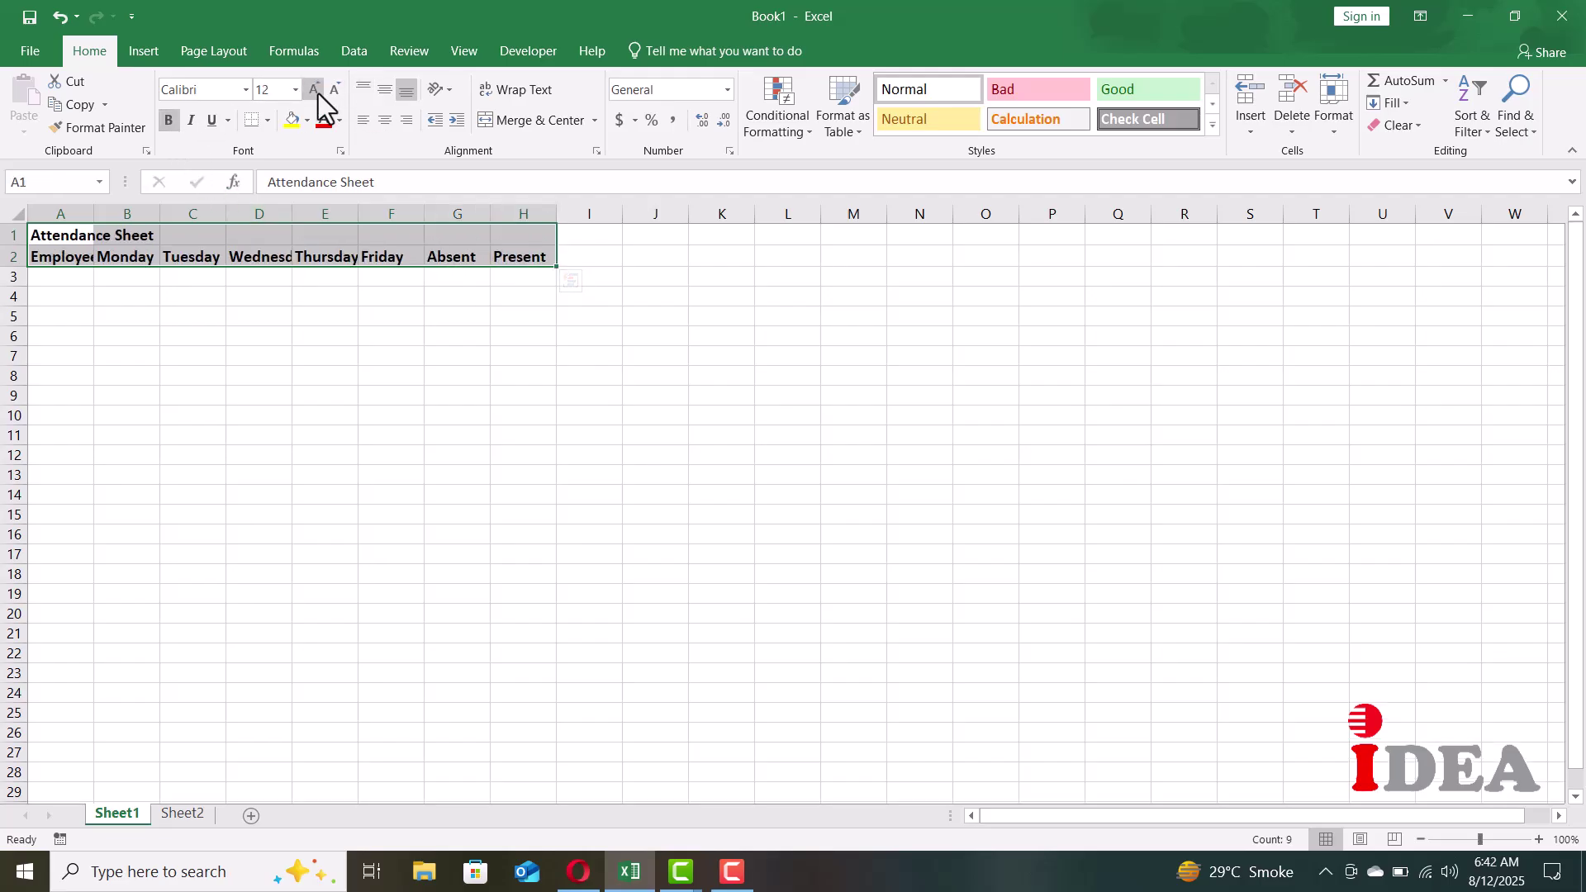
Merge and center the title across A1:H1 and increase its font size to 16
click(71, 235)
drag(72, 236, 511, 216)
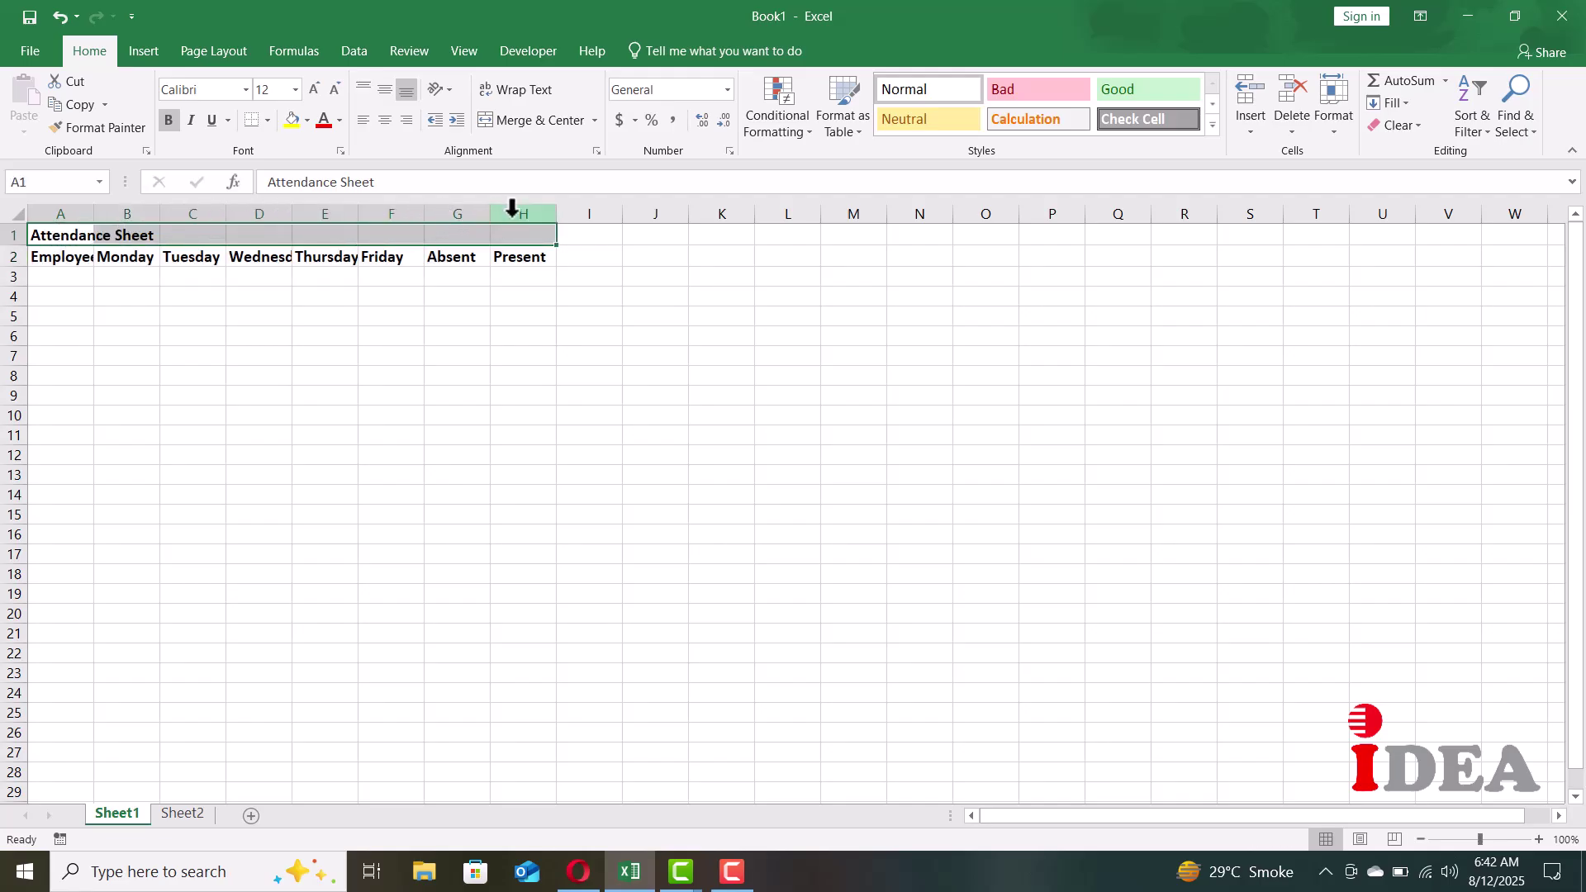
click(527, 126)
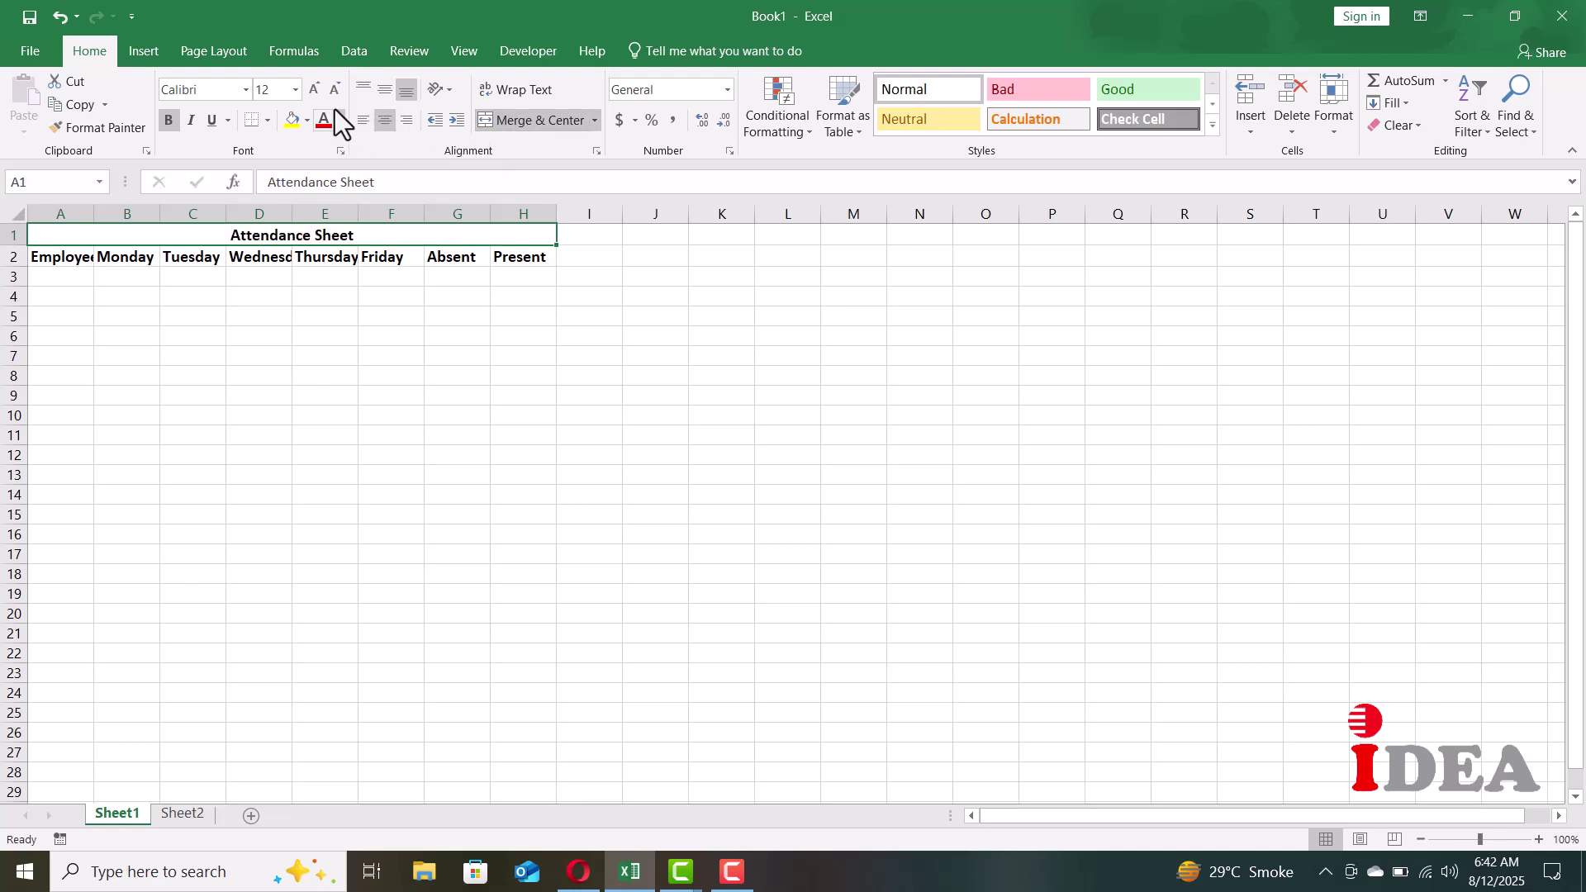
click(315, 91)
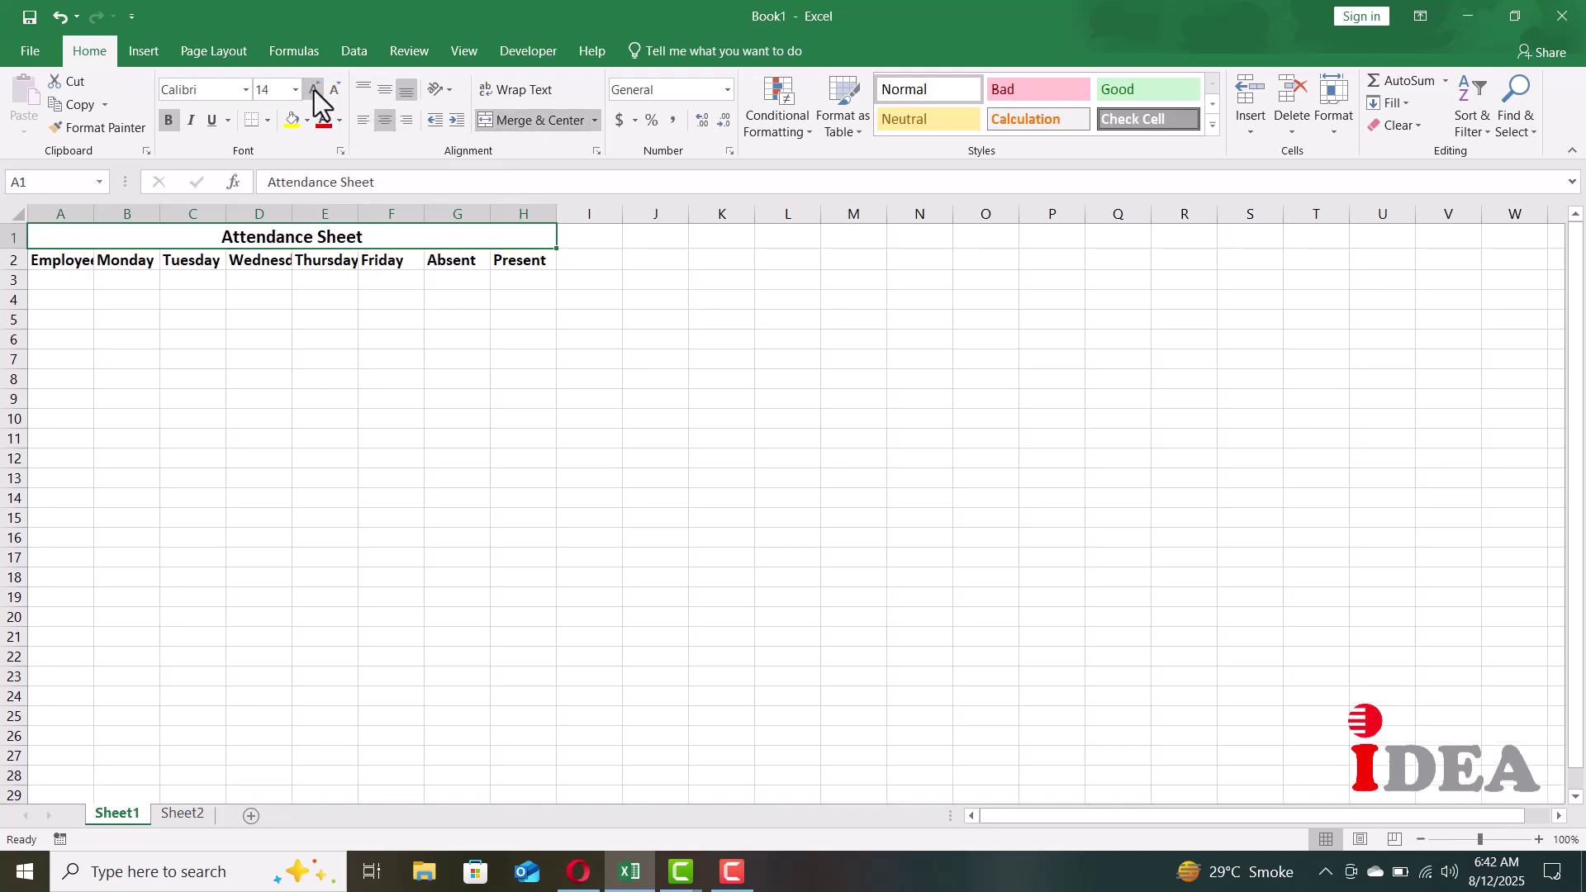
click(315, 90)
Color the Attendance Sheet title text red and fill its merged cell with light gold
click(322, 122)
click(306, 120)
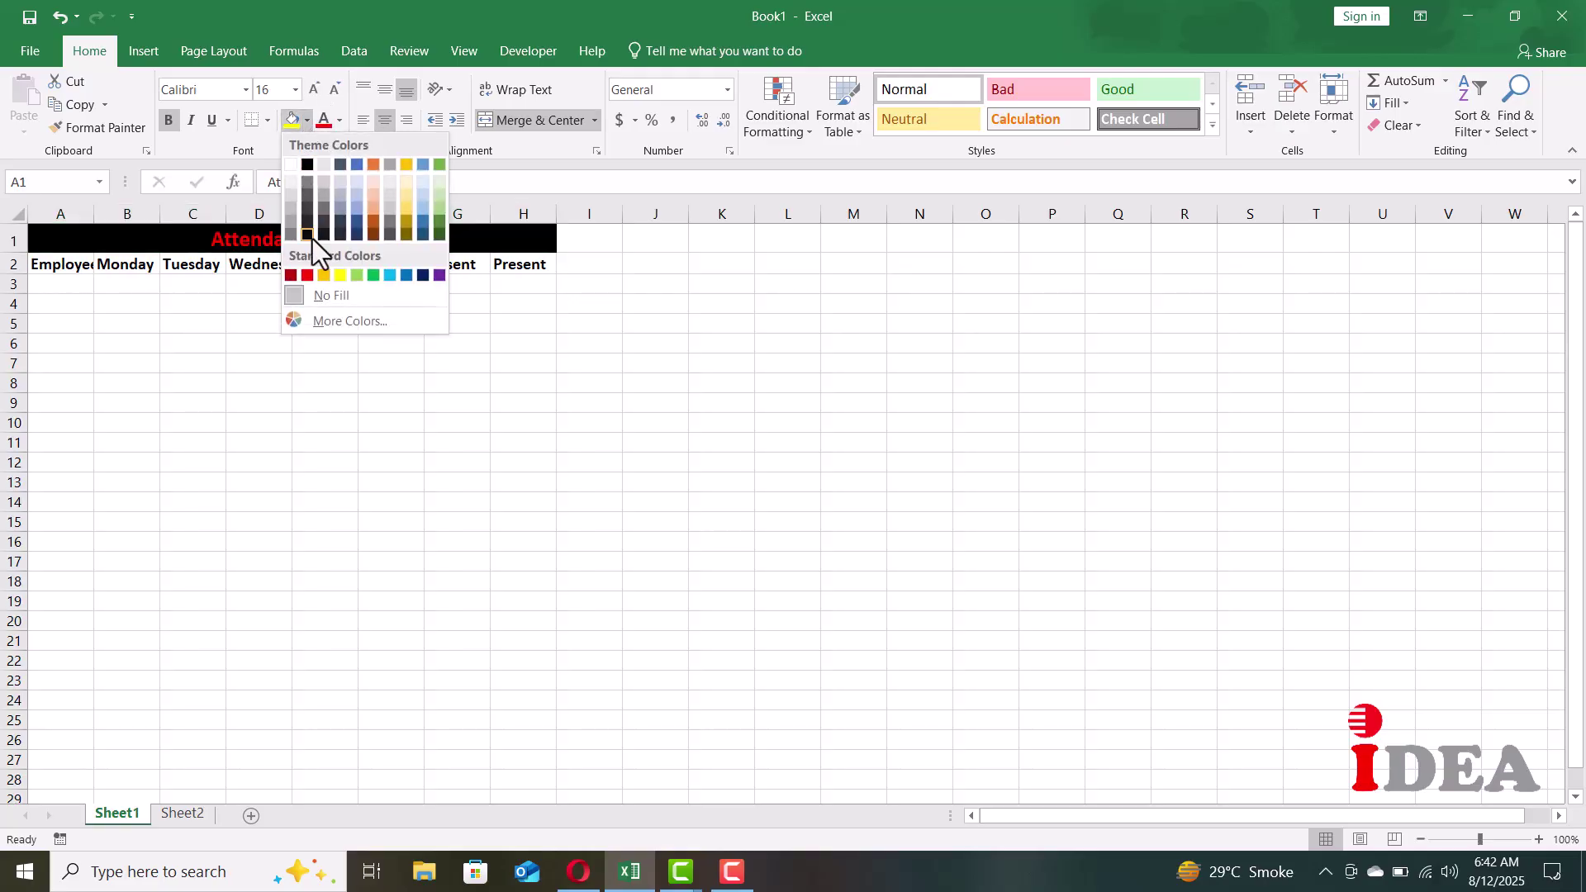
click(408, 194)
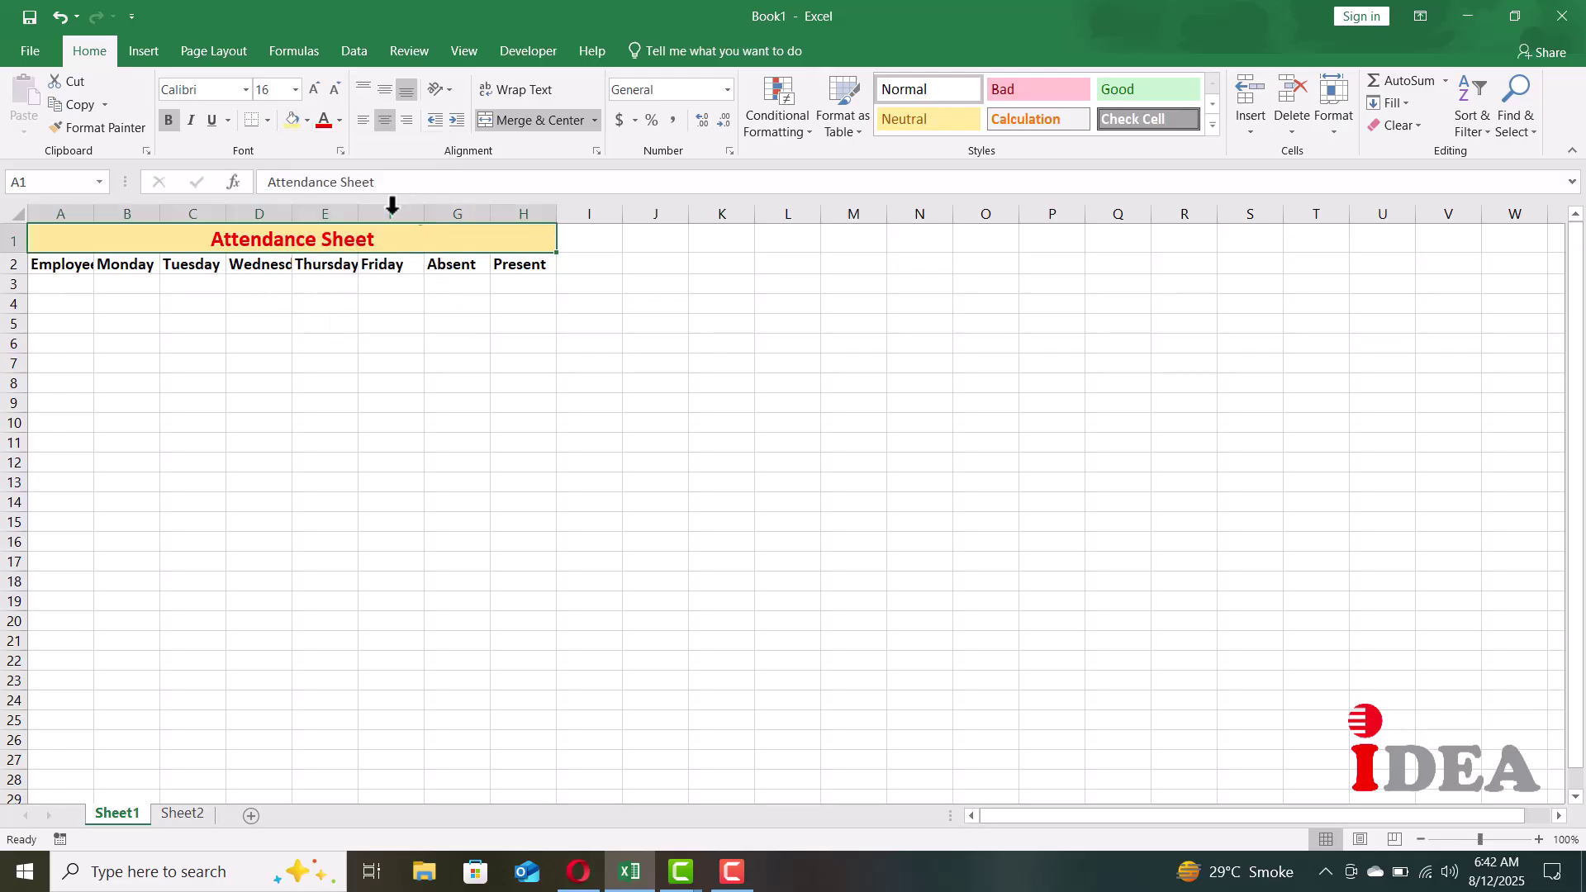
Autofit column A to its contents and rotate the Monday to Friday headers in B2:F2 to 90 degrees
click(60, 263)
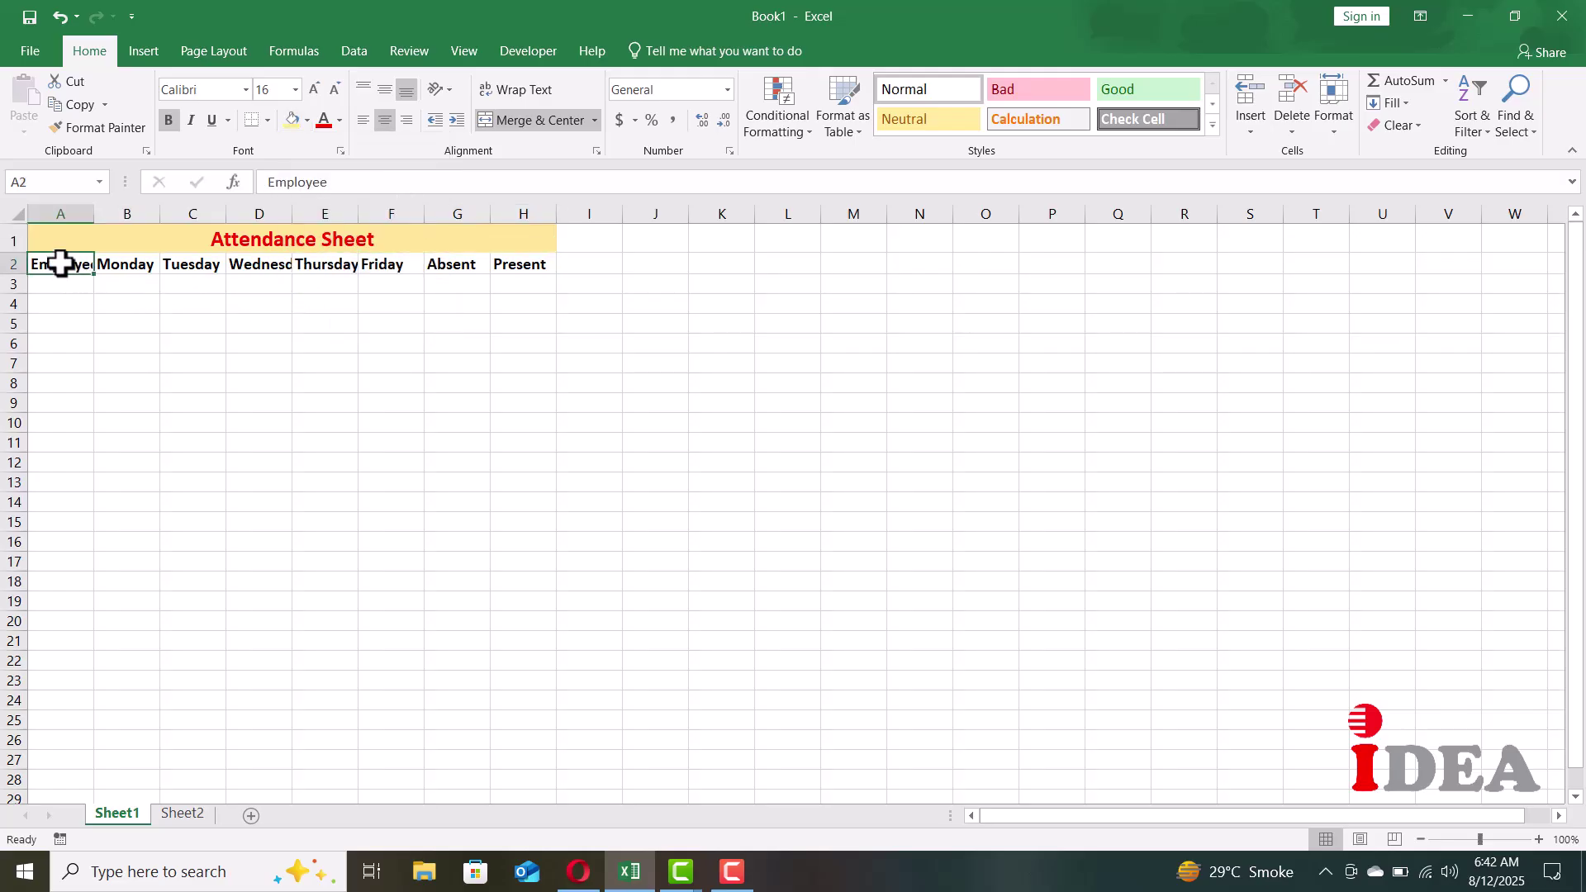
double_click(94, 221)
drag(117, 263, 385, 258)
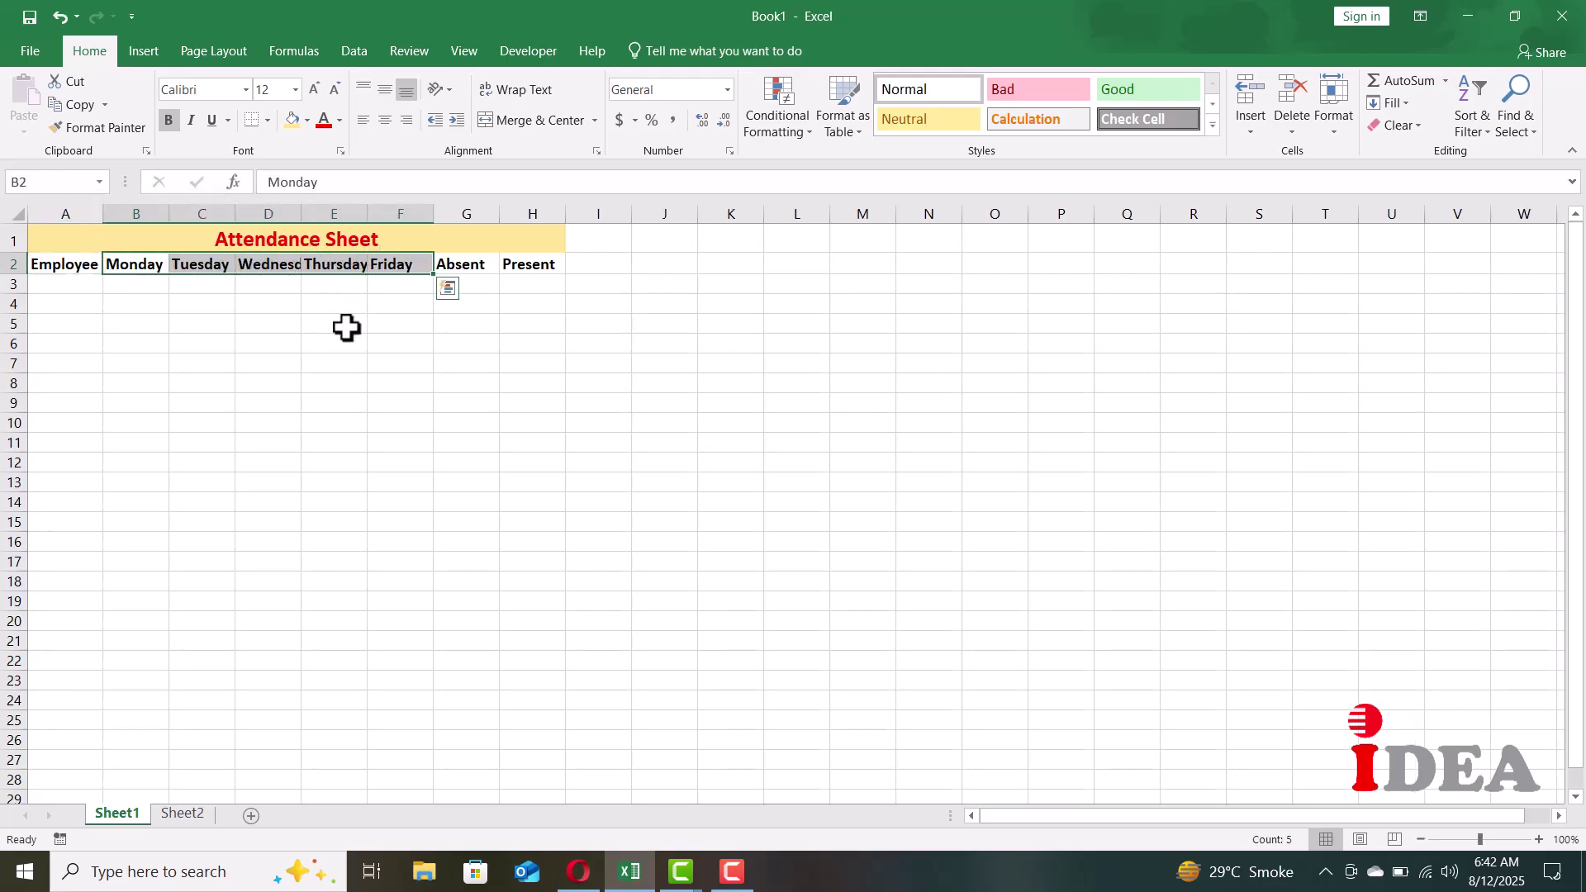
key(ctrl+1)
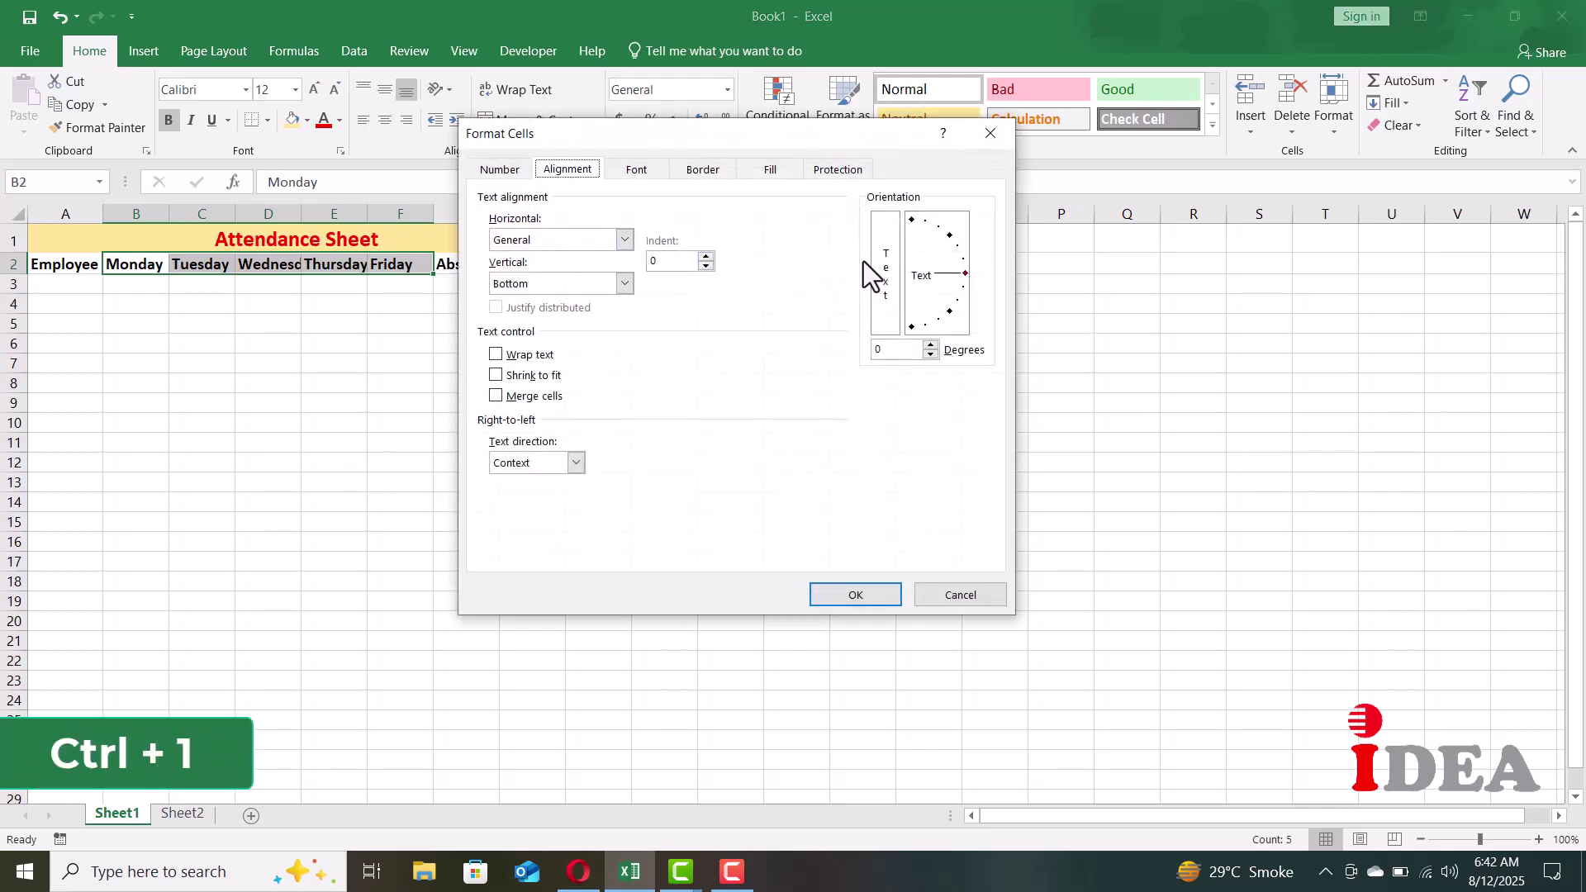
click(519, 171)
click(570, 173)
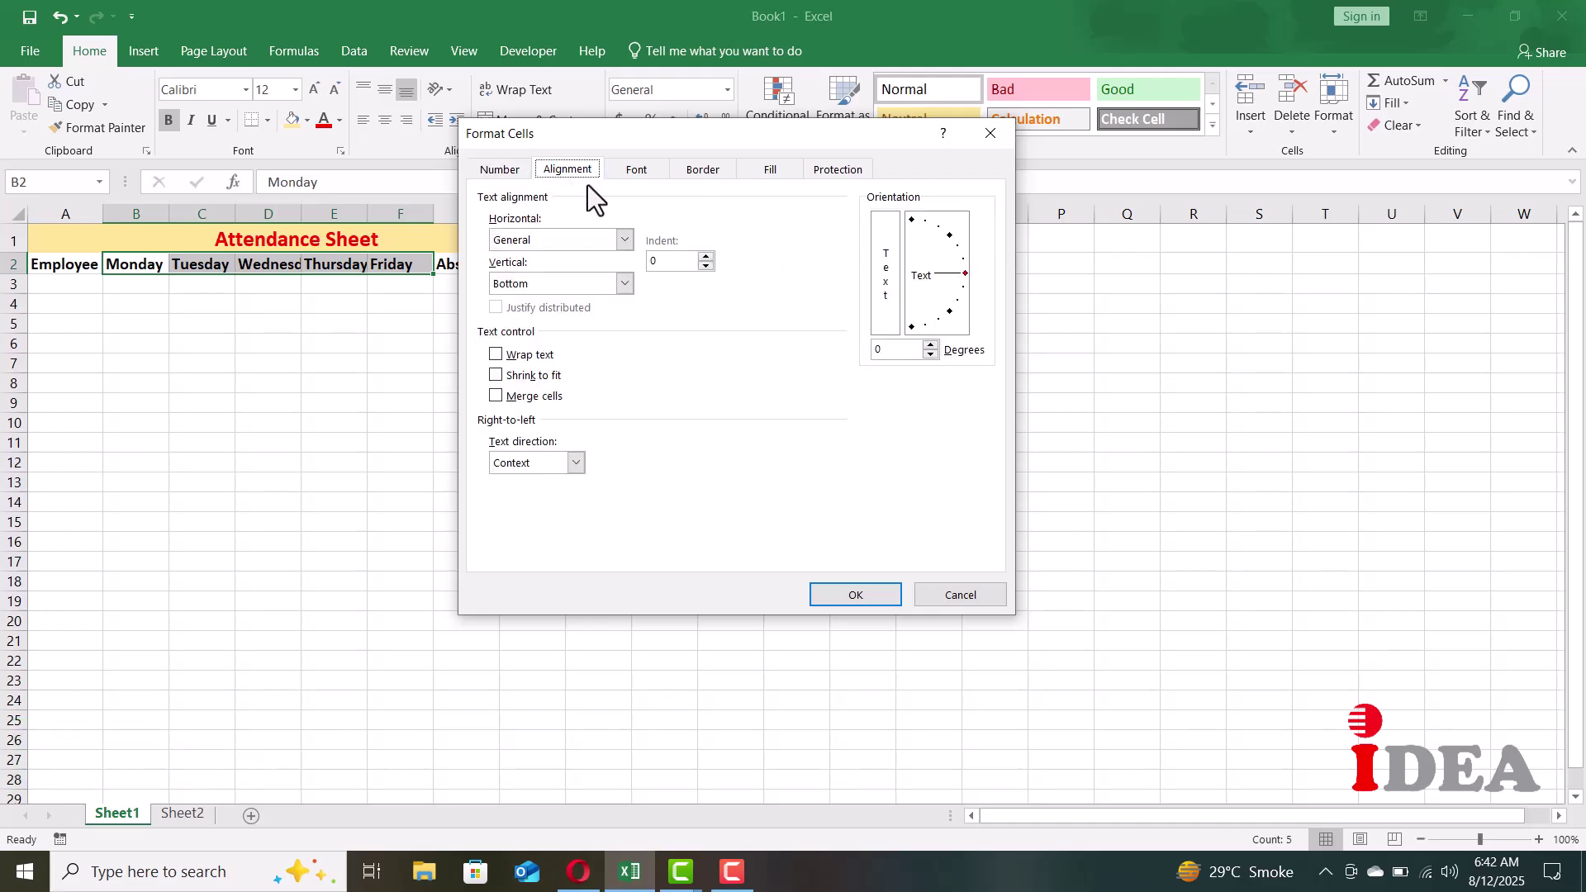
text(9)
text(90)
click(894, 593)
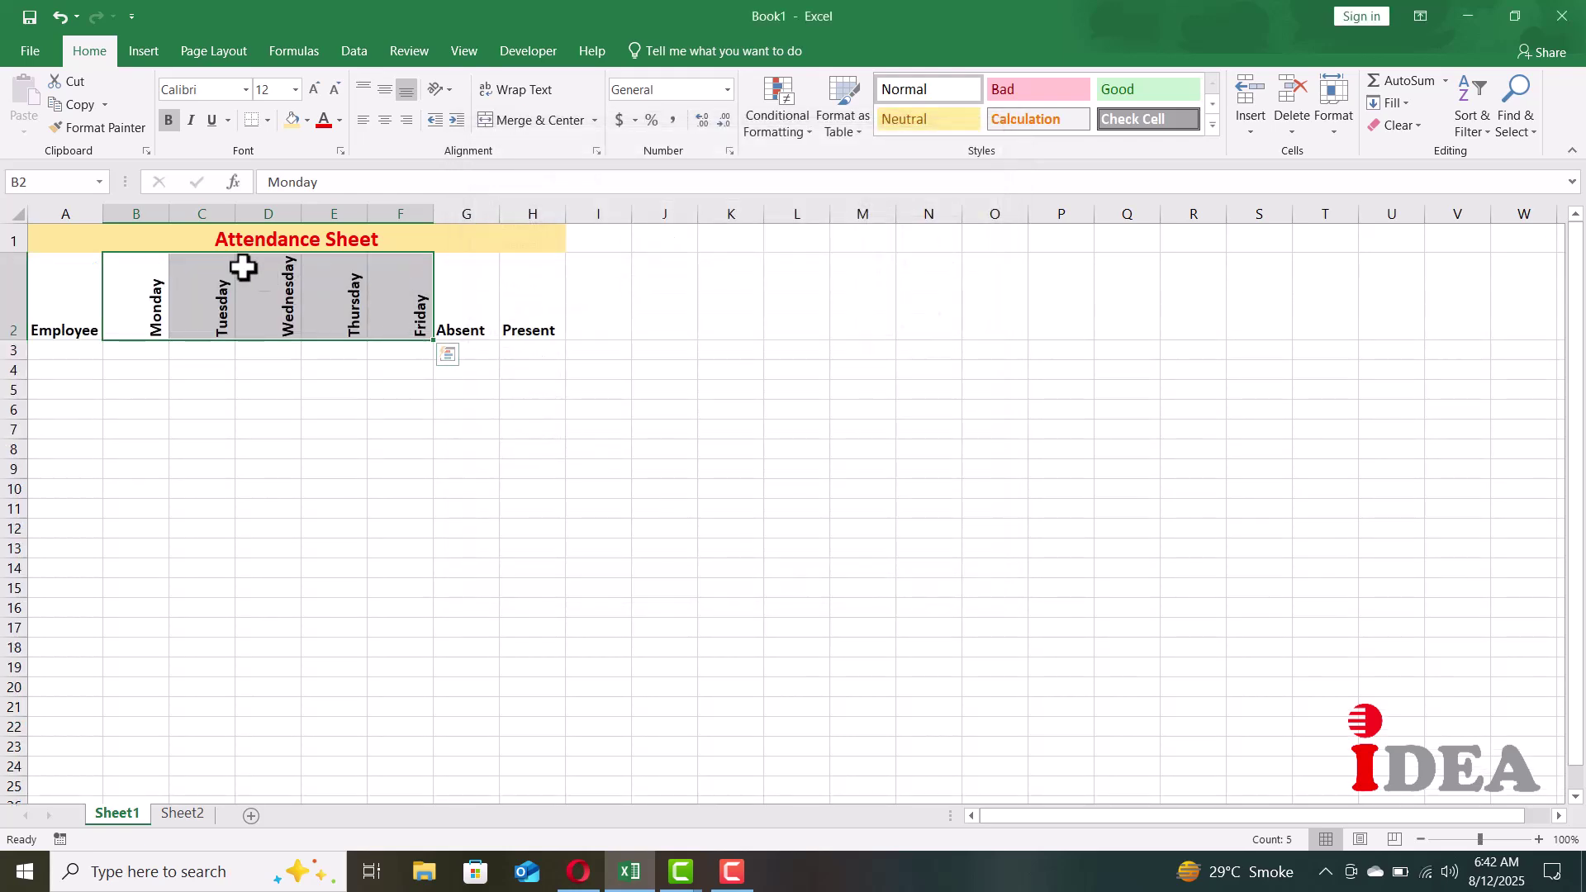
Narrow the weekday columns B to F and widen the Employee, Absent and Present columns
drag(156, 208, 407, 209)
click(50, 349)
drag(102, 213, 155, 211)
drag(404, 203, 577, 210)
click(247, 704)
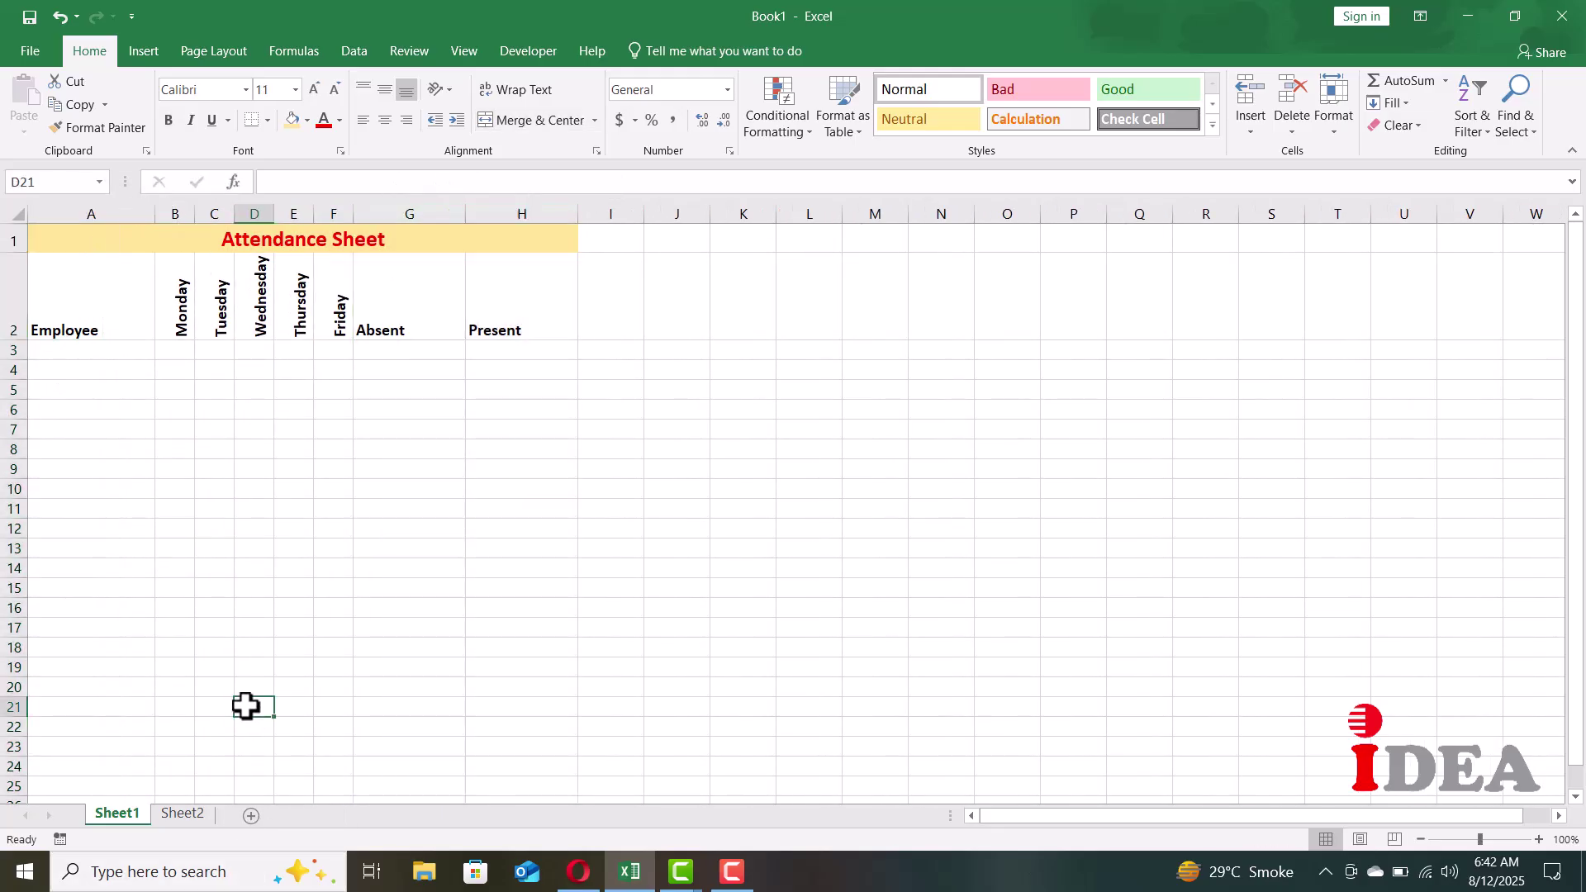
Copy the employee names in A2:A16 of Sheet2 and paste them into Sheet1 starting at A3
click(186, 816)
drag(92, 252, 69, 525)
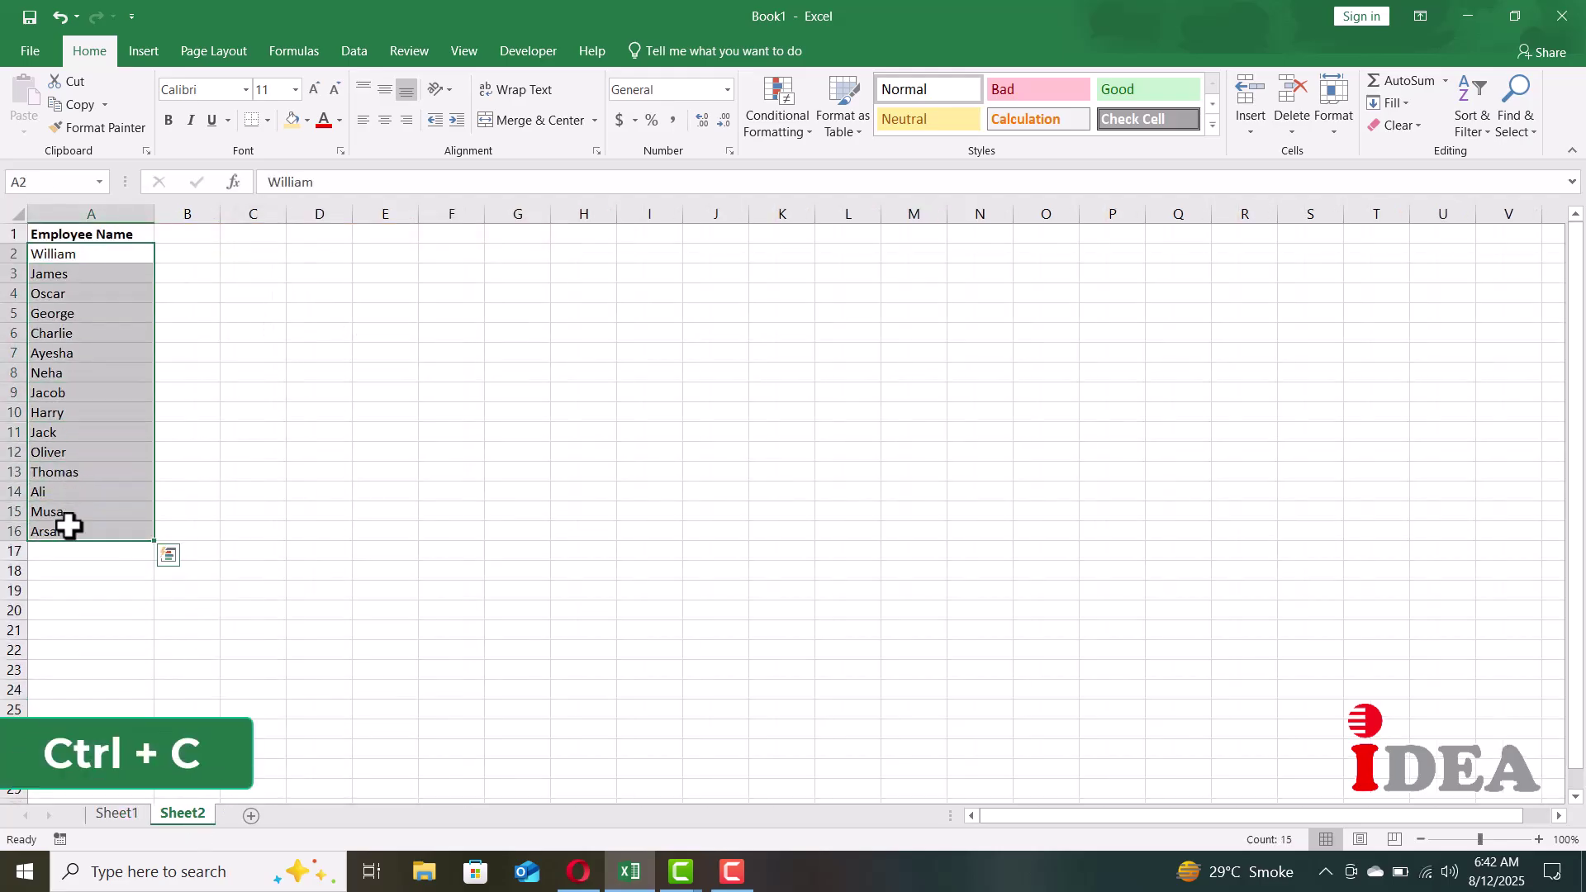
key(ctrl+c)
click(114, 816)
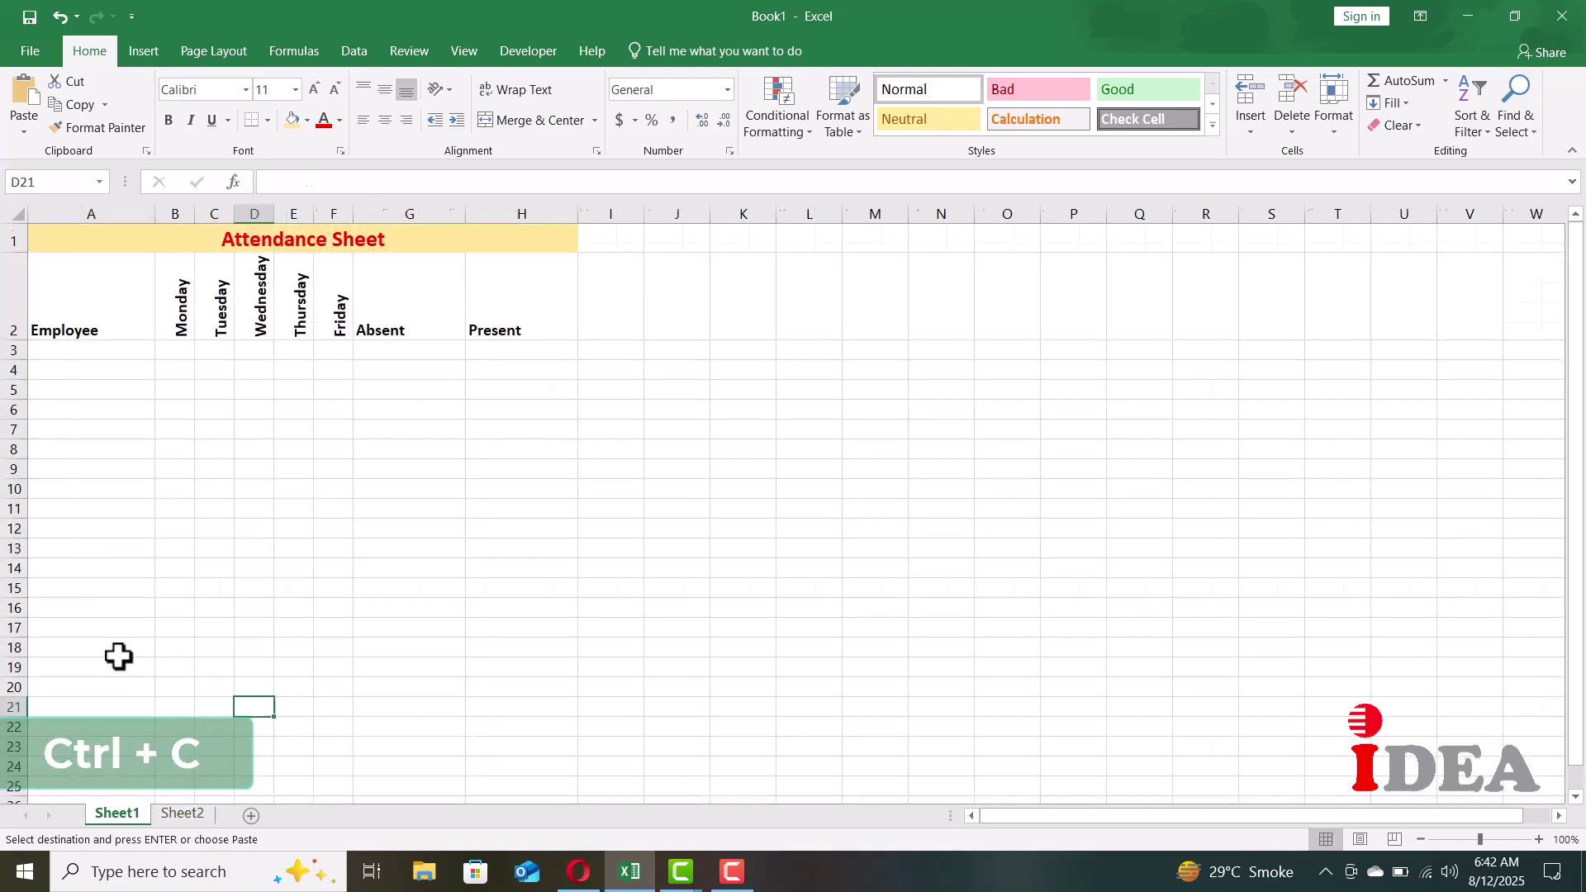
click(128, 351)
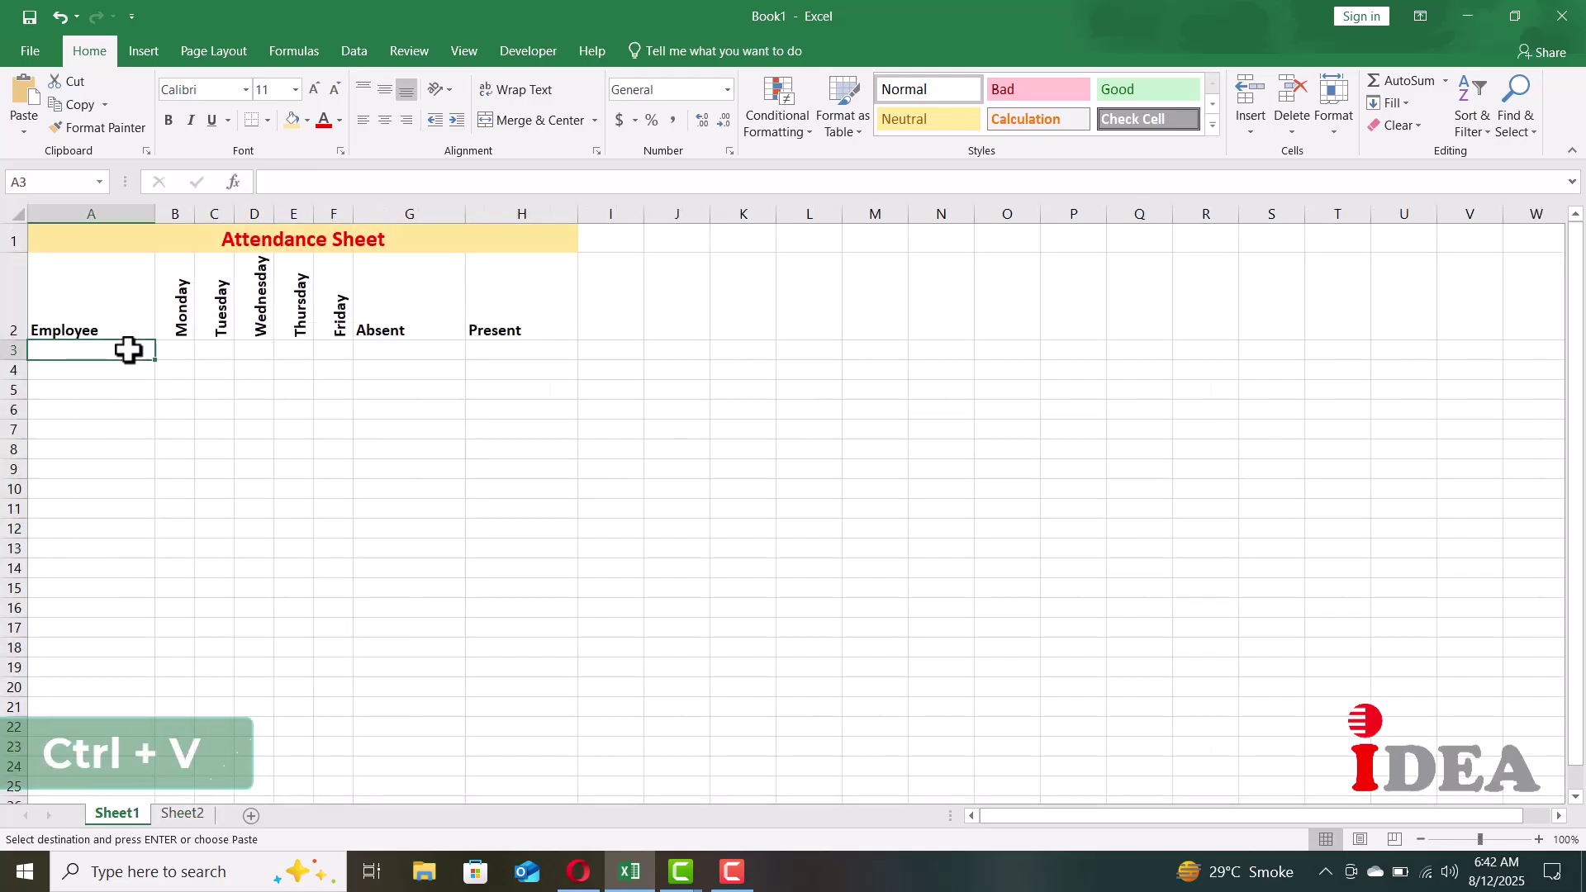
key(ctrl+v)
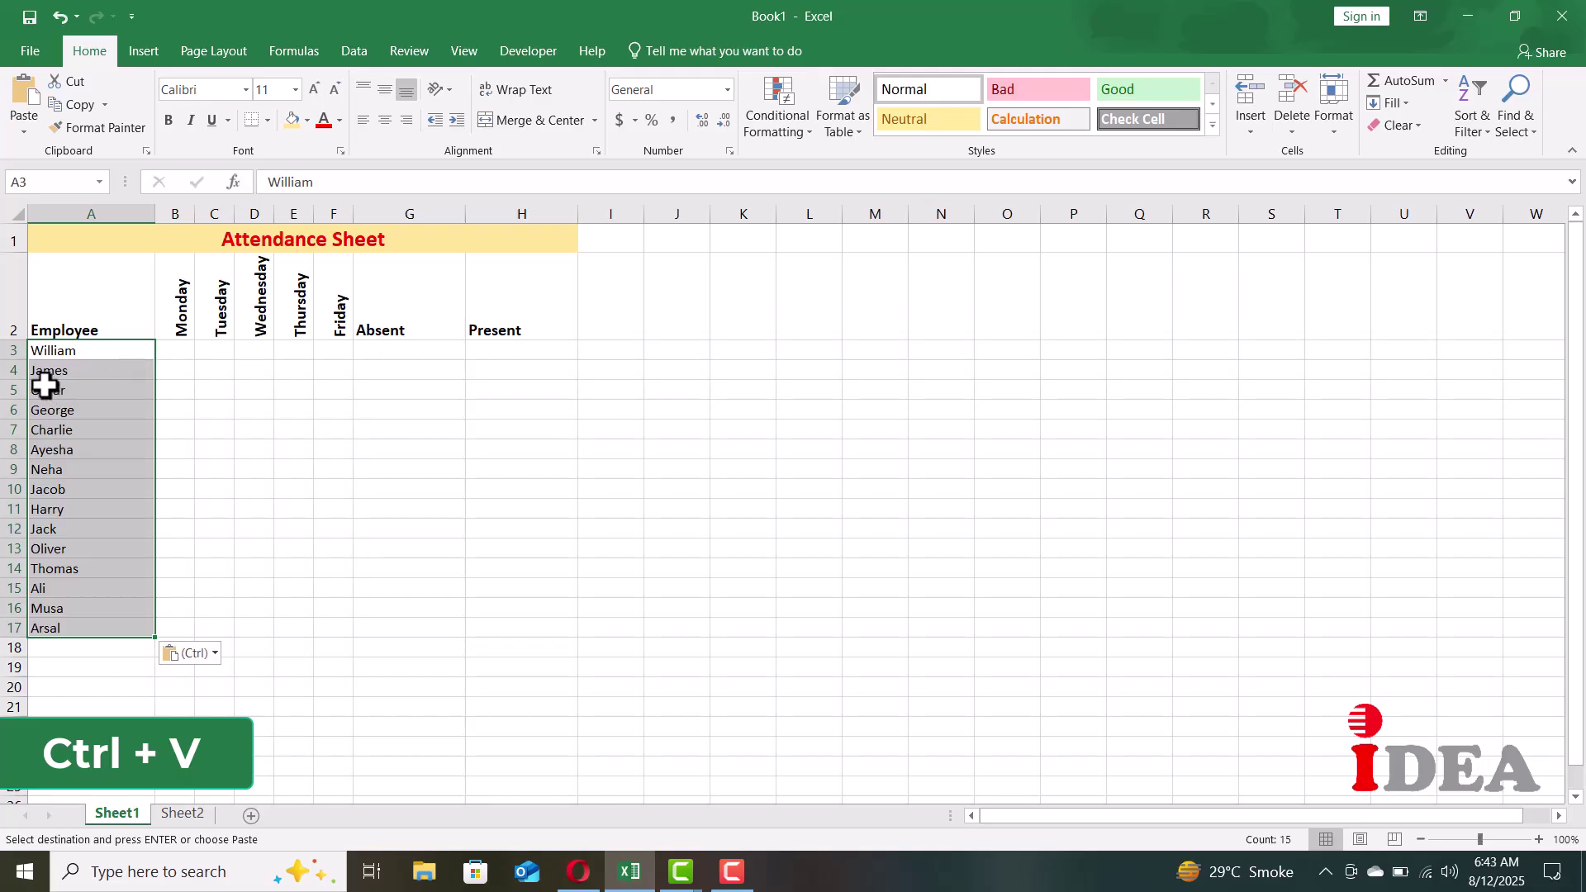
Set the height of employee rows 3 to 17 to 20 and increase it to 22
drag(10, 352, 8, 628)
right_click(20, 495)
click(78, 745)
key(Return)
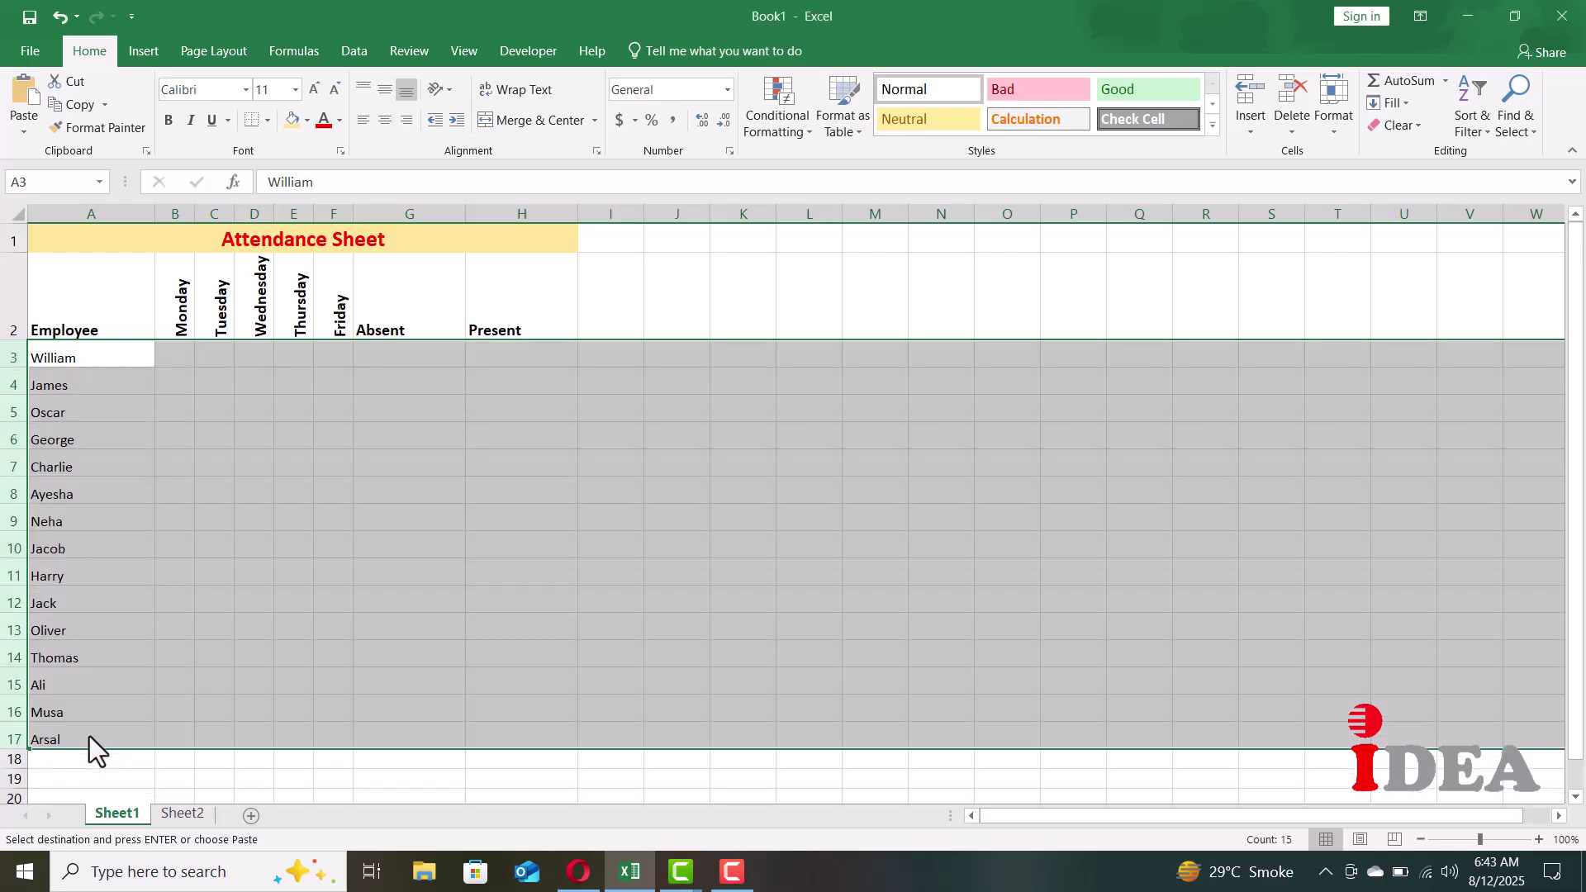
right_click(18, 459)
click(71, 704)
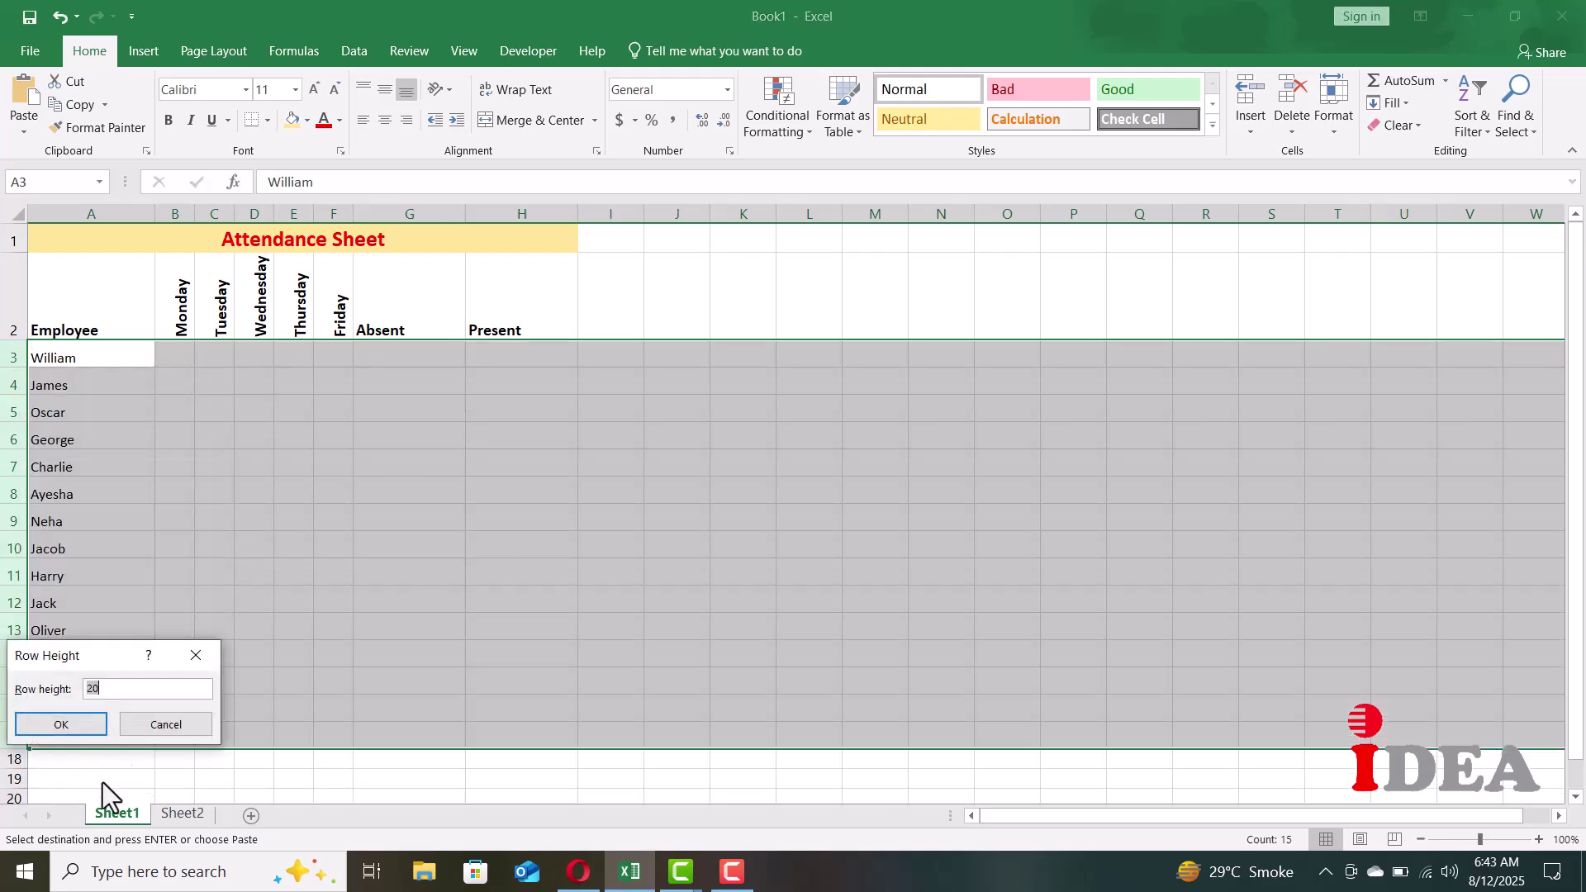
text(22)
key(Return)
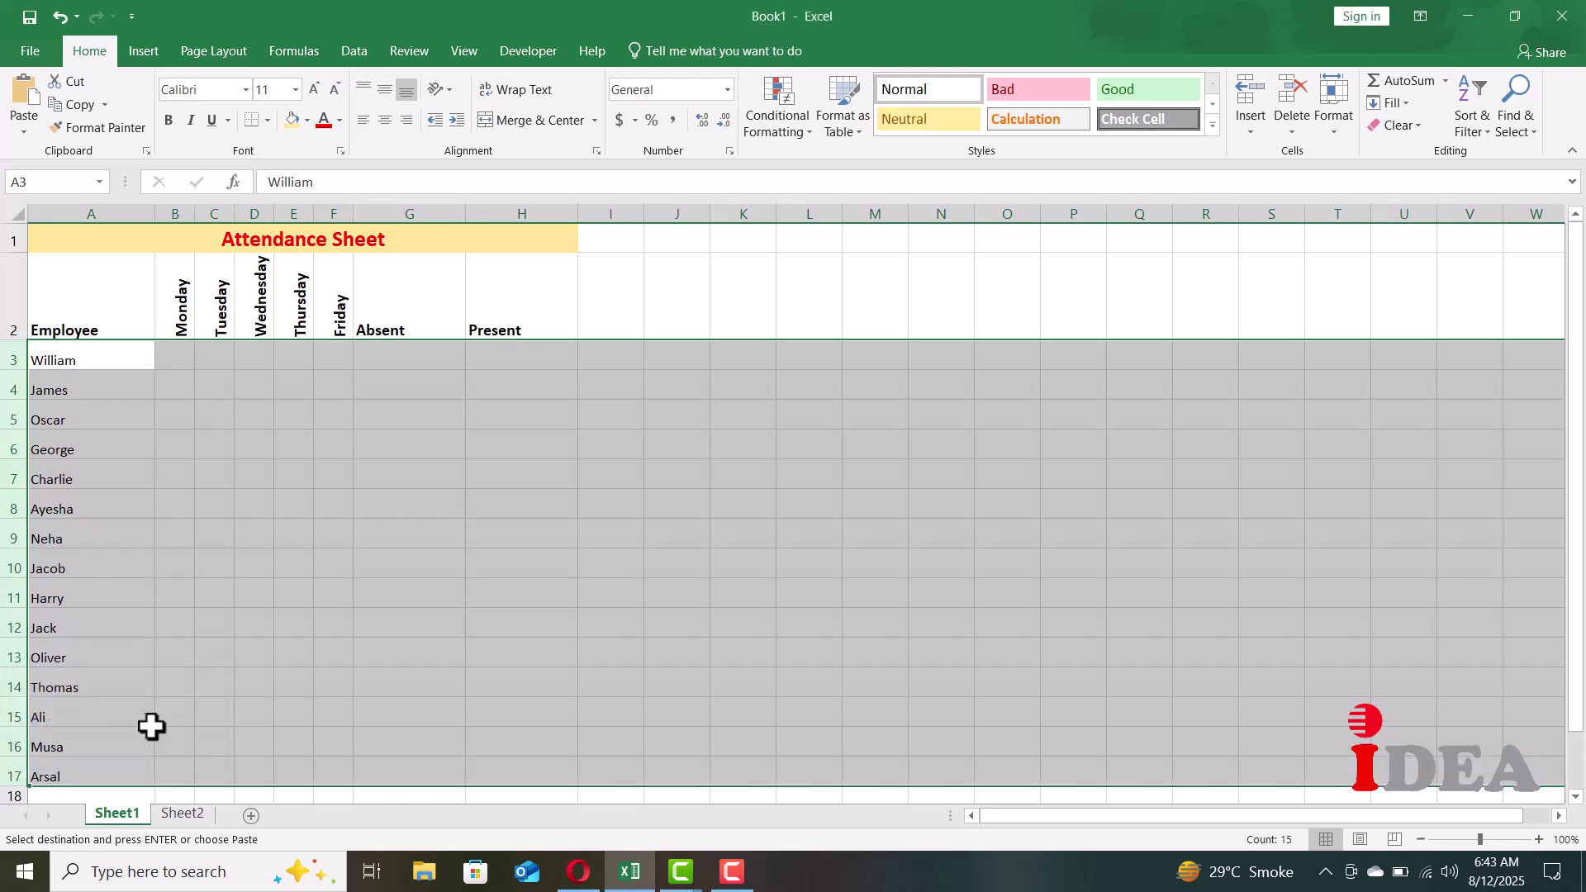
click(600, 568)
Apply all borders to the whole attendance table A1:H17
drag(78, 240, 258, 769)
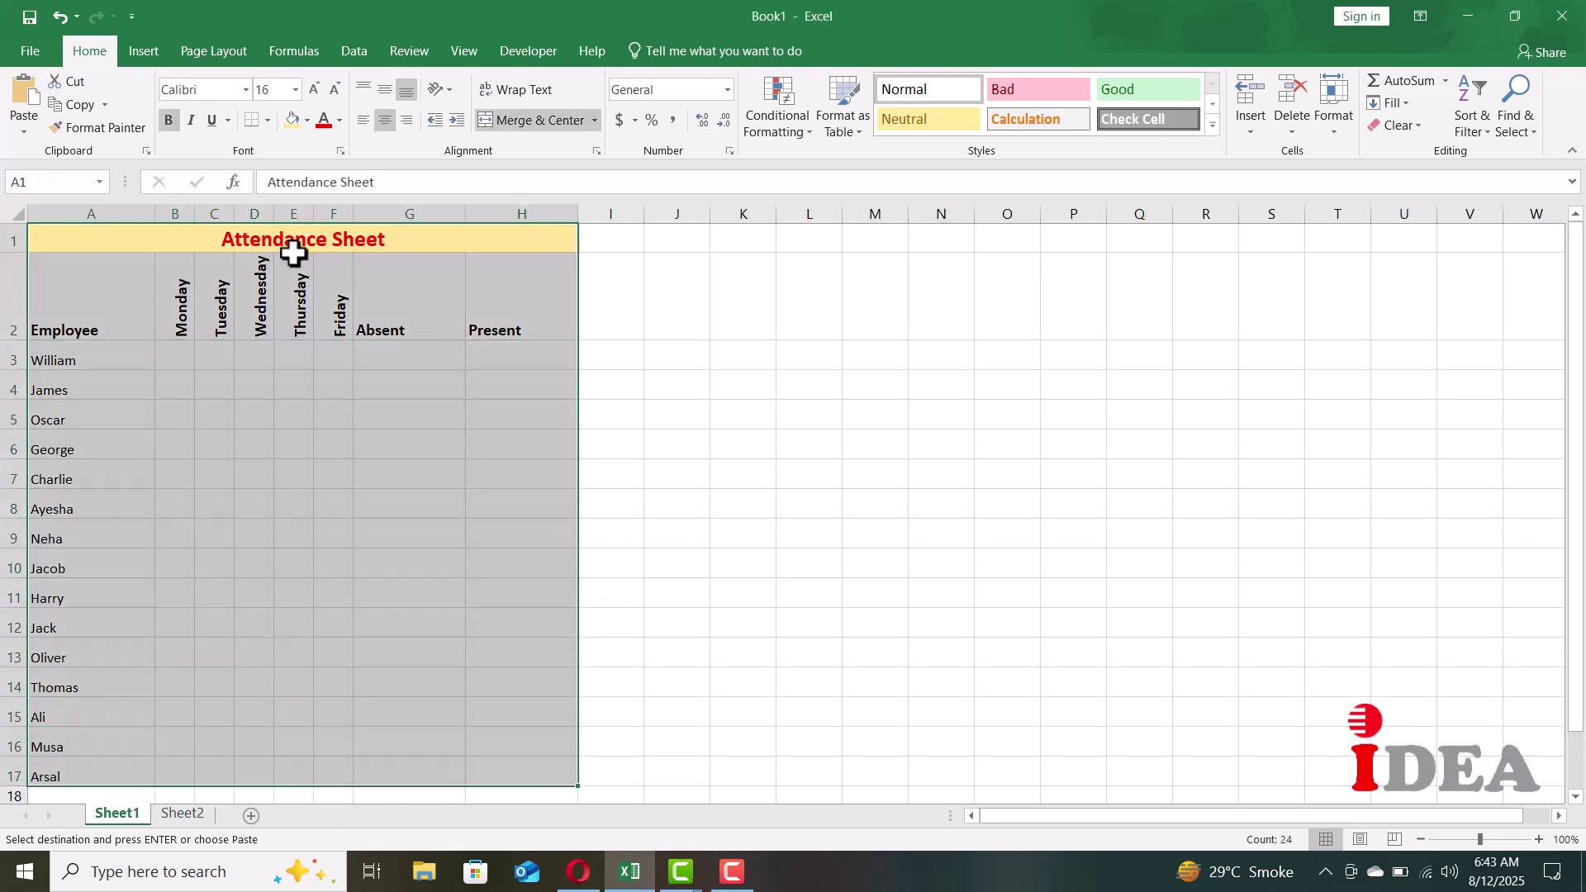
click(267, 120)
click(281, 304)
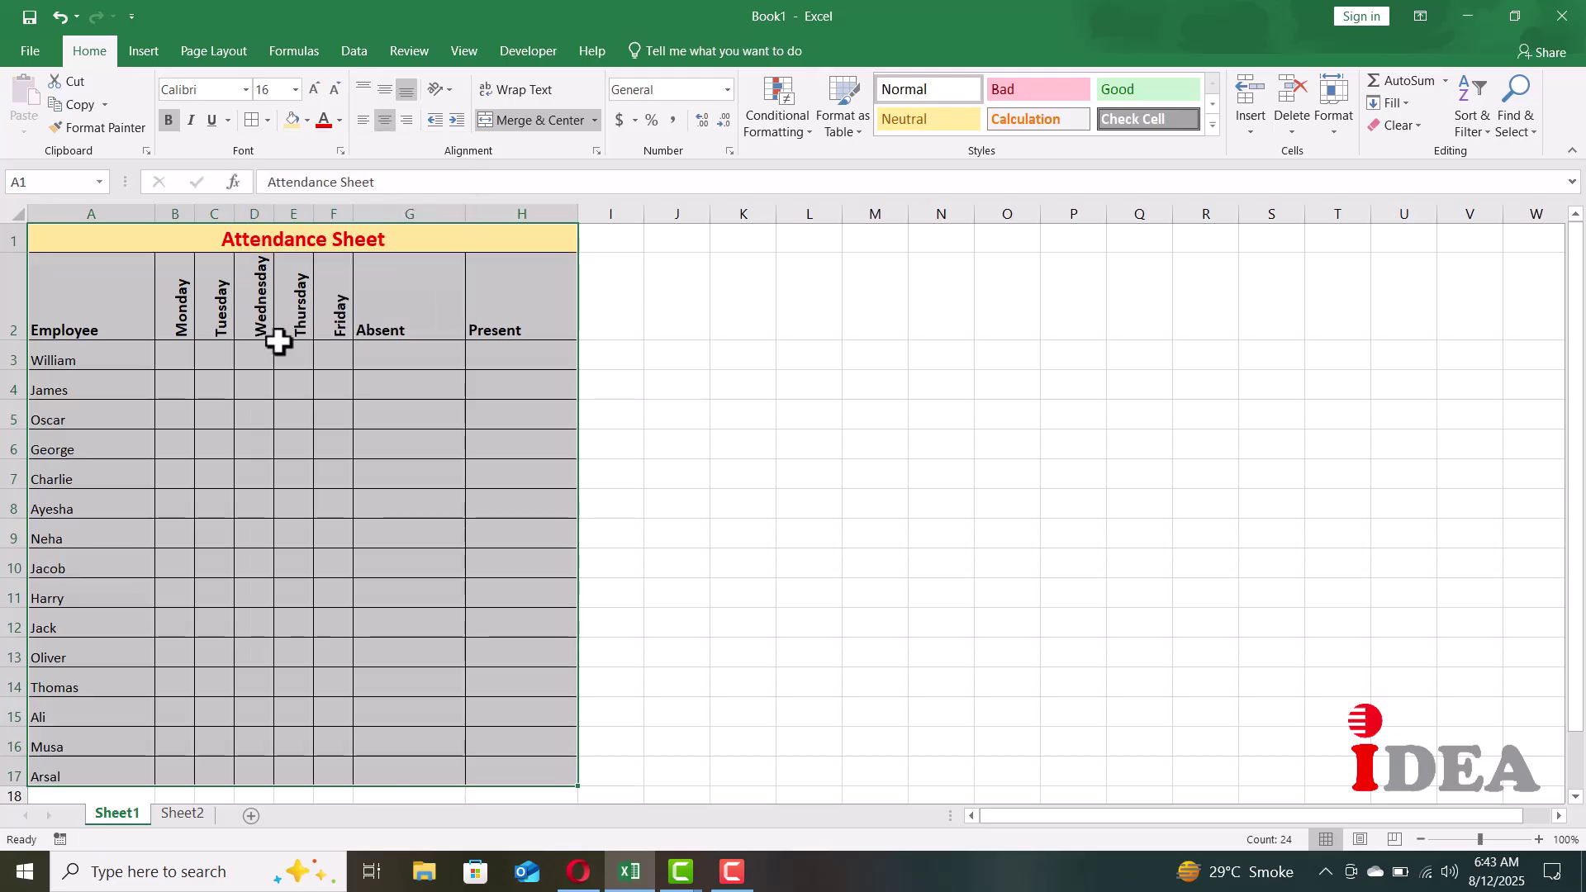
click(281, 304)
Fill the weekday header cells B2:F2 with light blue
drag(177, 311, 329, 322)
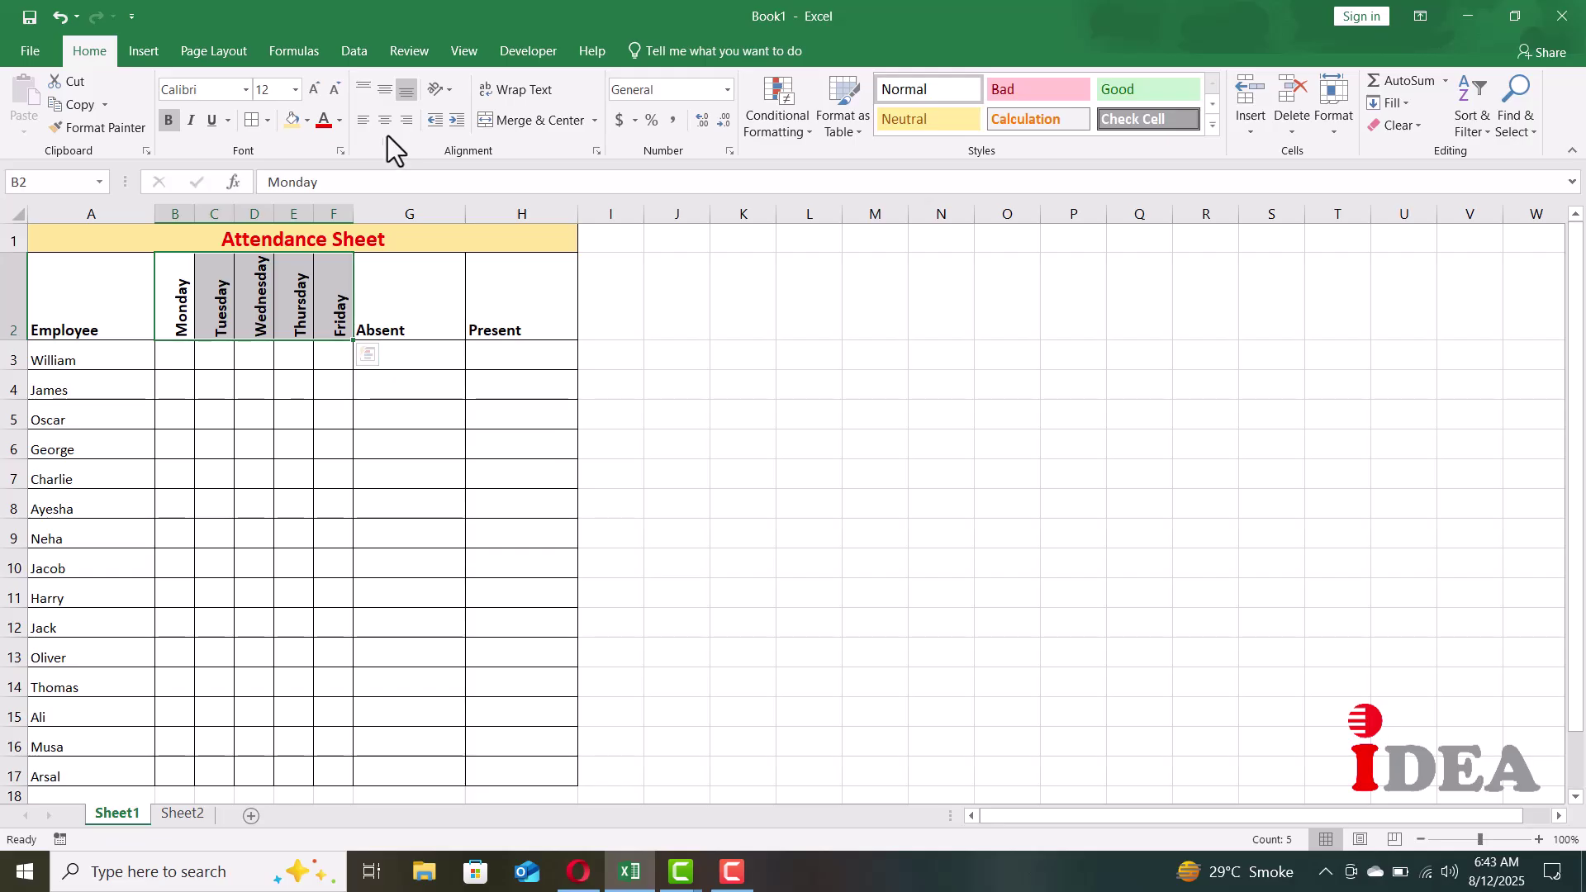
click(307, 121)
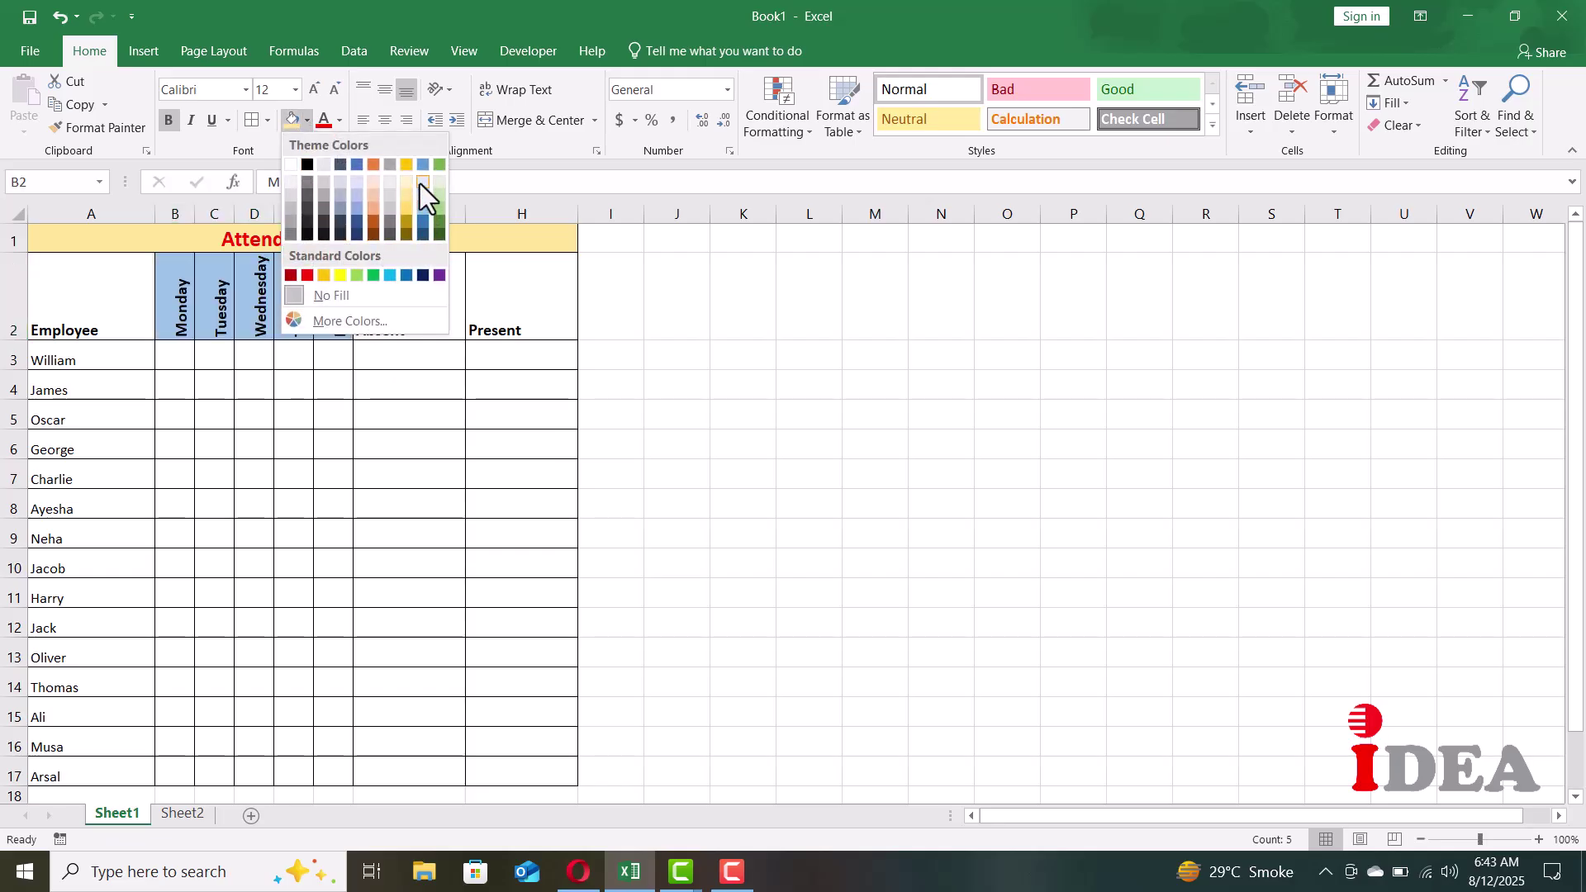
click(426, 180)
click(285, 443)
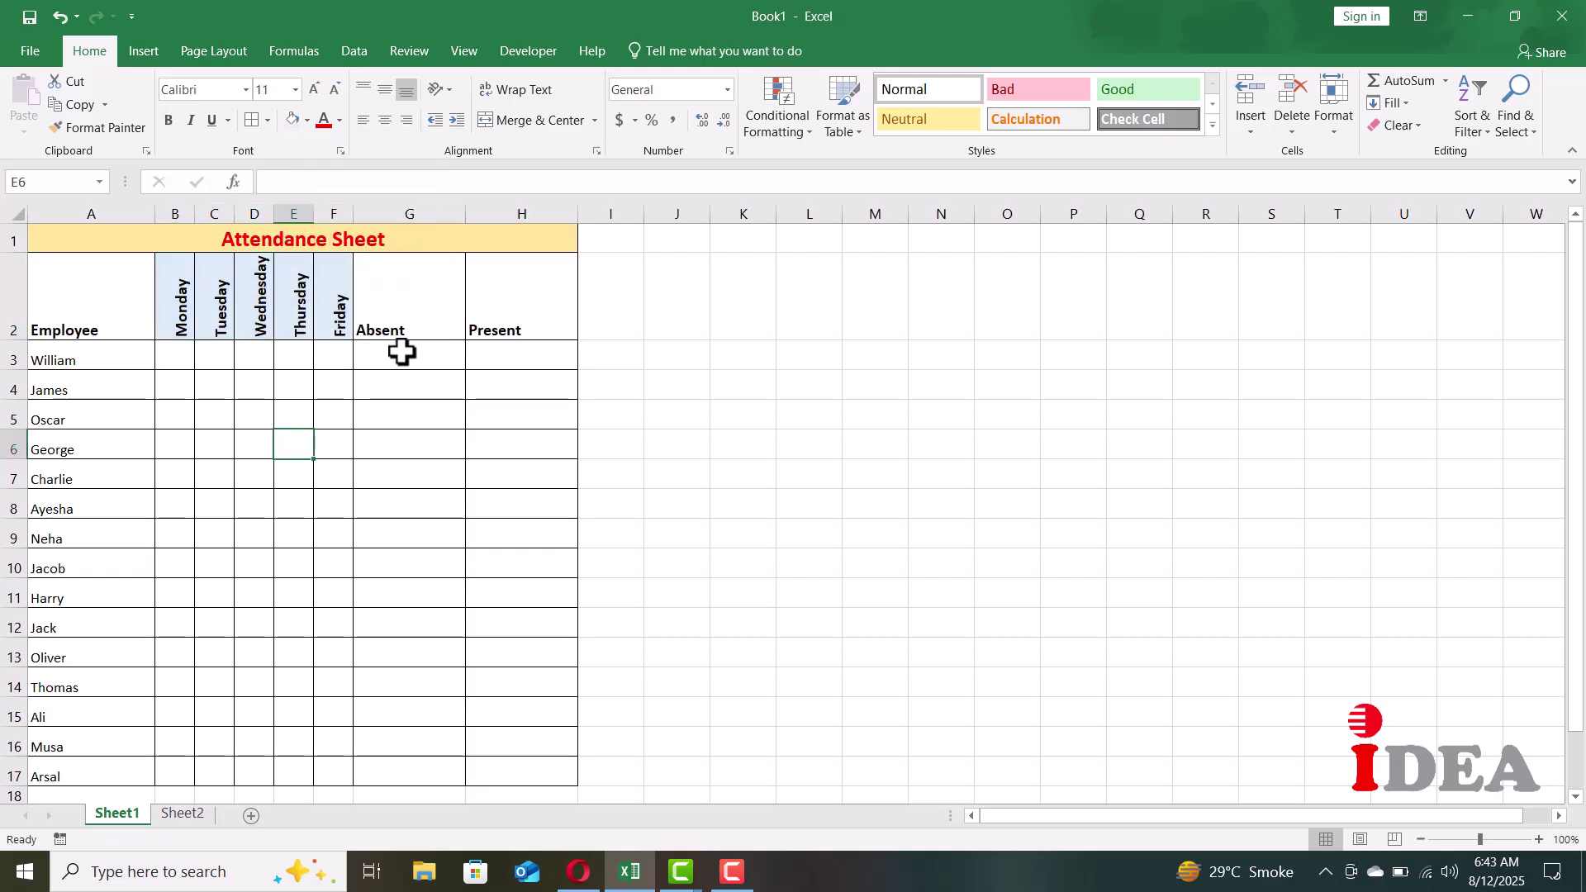
Center the header cells A2:H2 both horizontally and vertically
drag(128, 311, 510, 308)
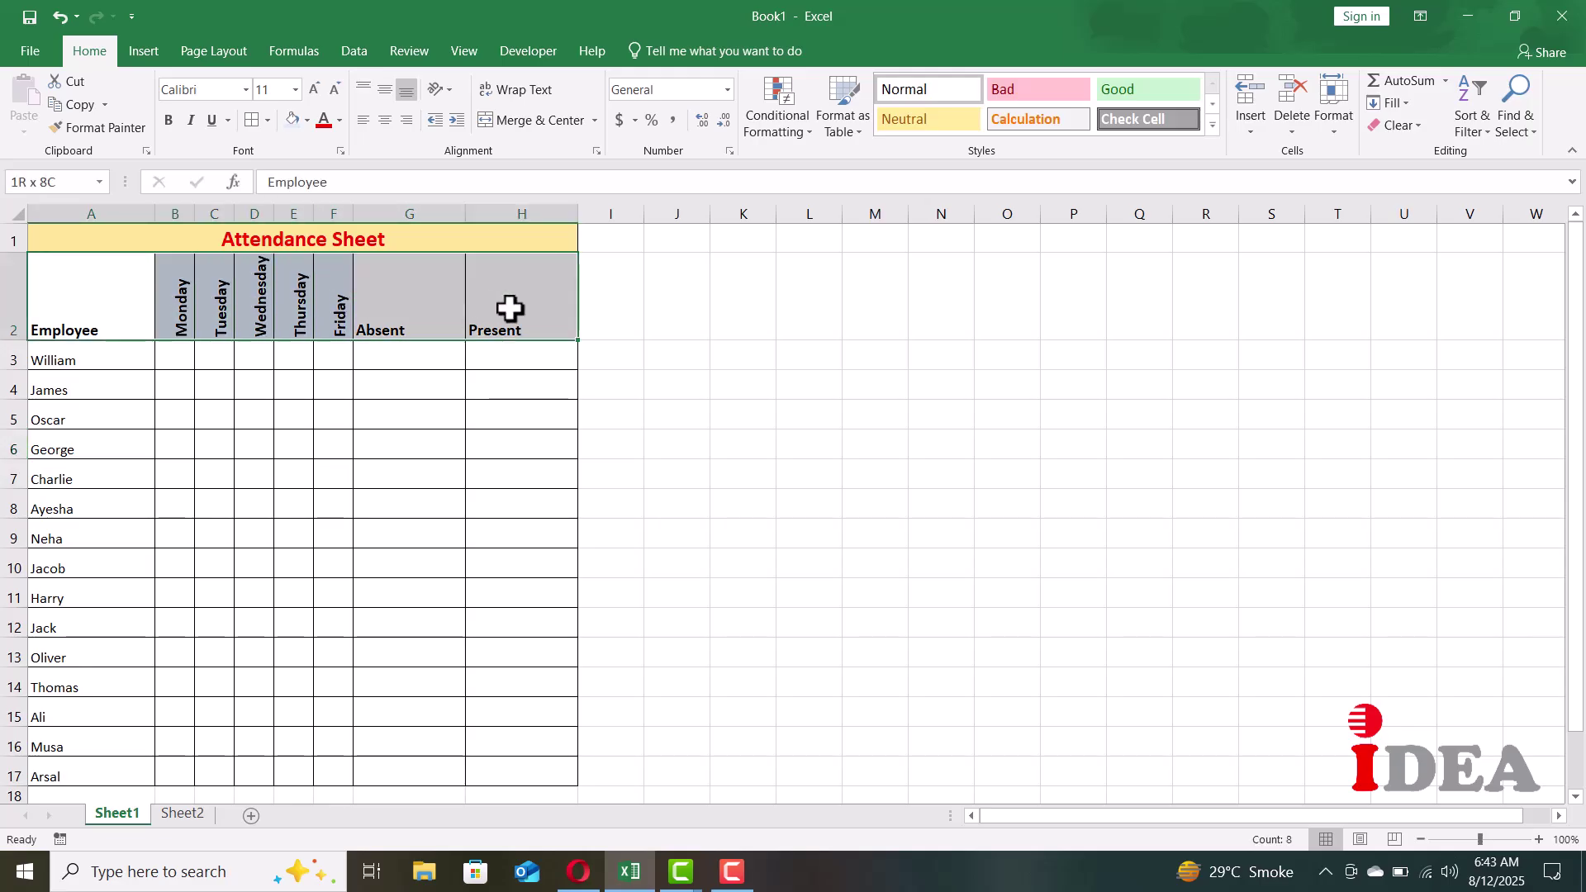
click(382, 122)
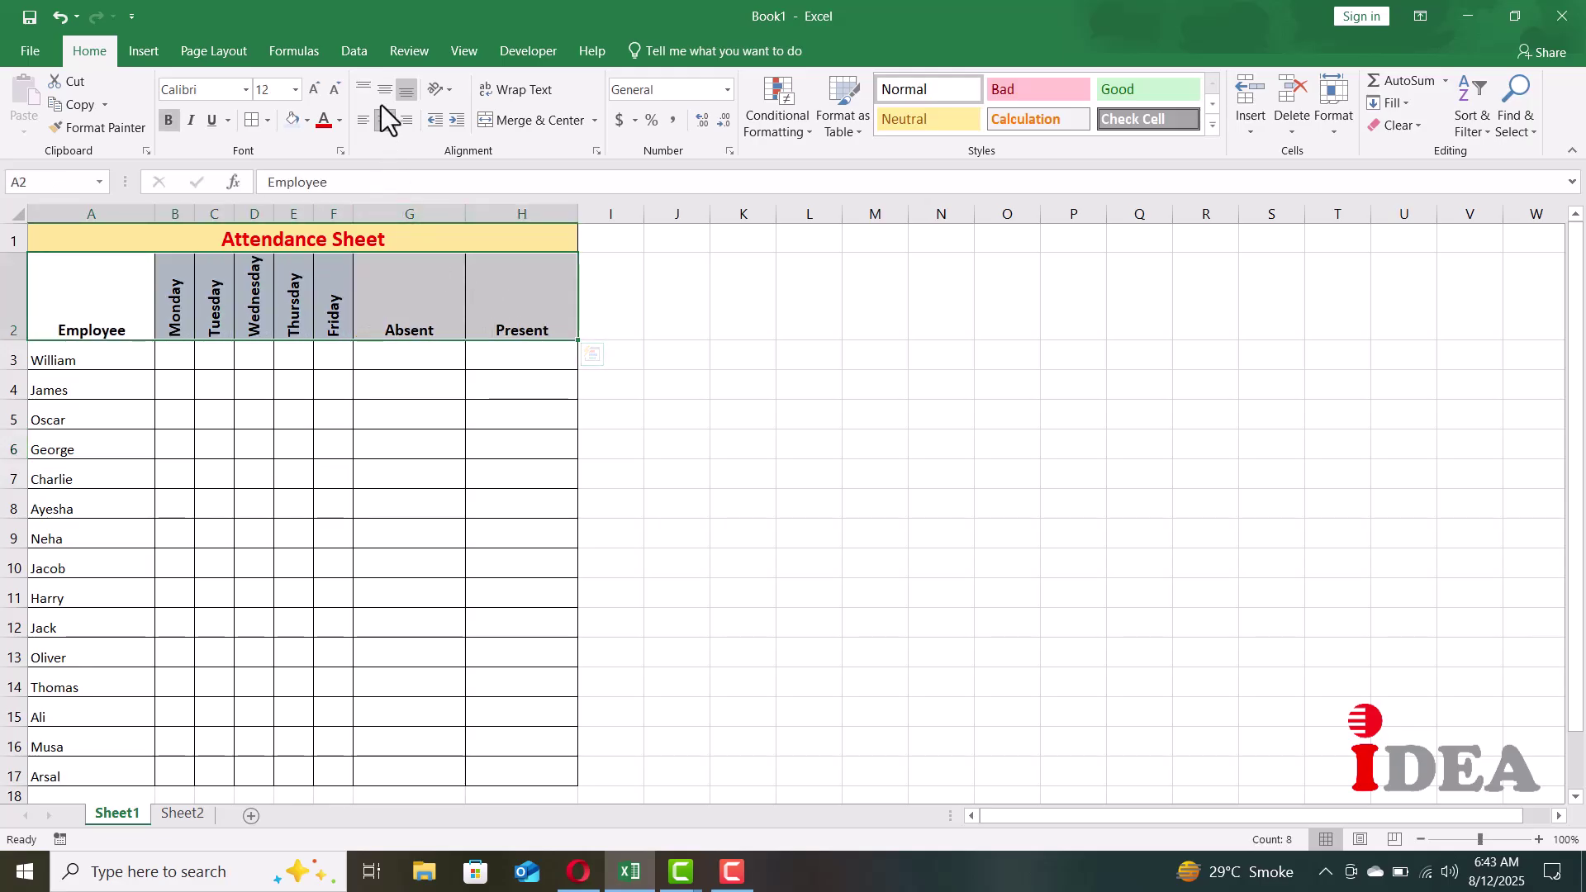
click(383, 94)
Start a custom icon-set rule for B3:F17 using circled check and cross symbols, replacing the middle exclamation icon with the red cross
click(170, 356)
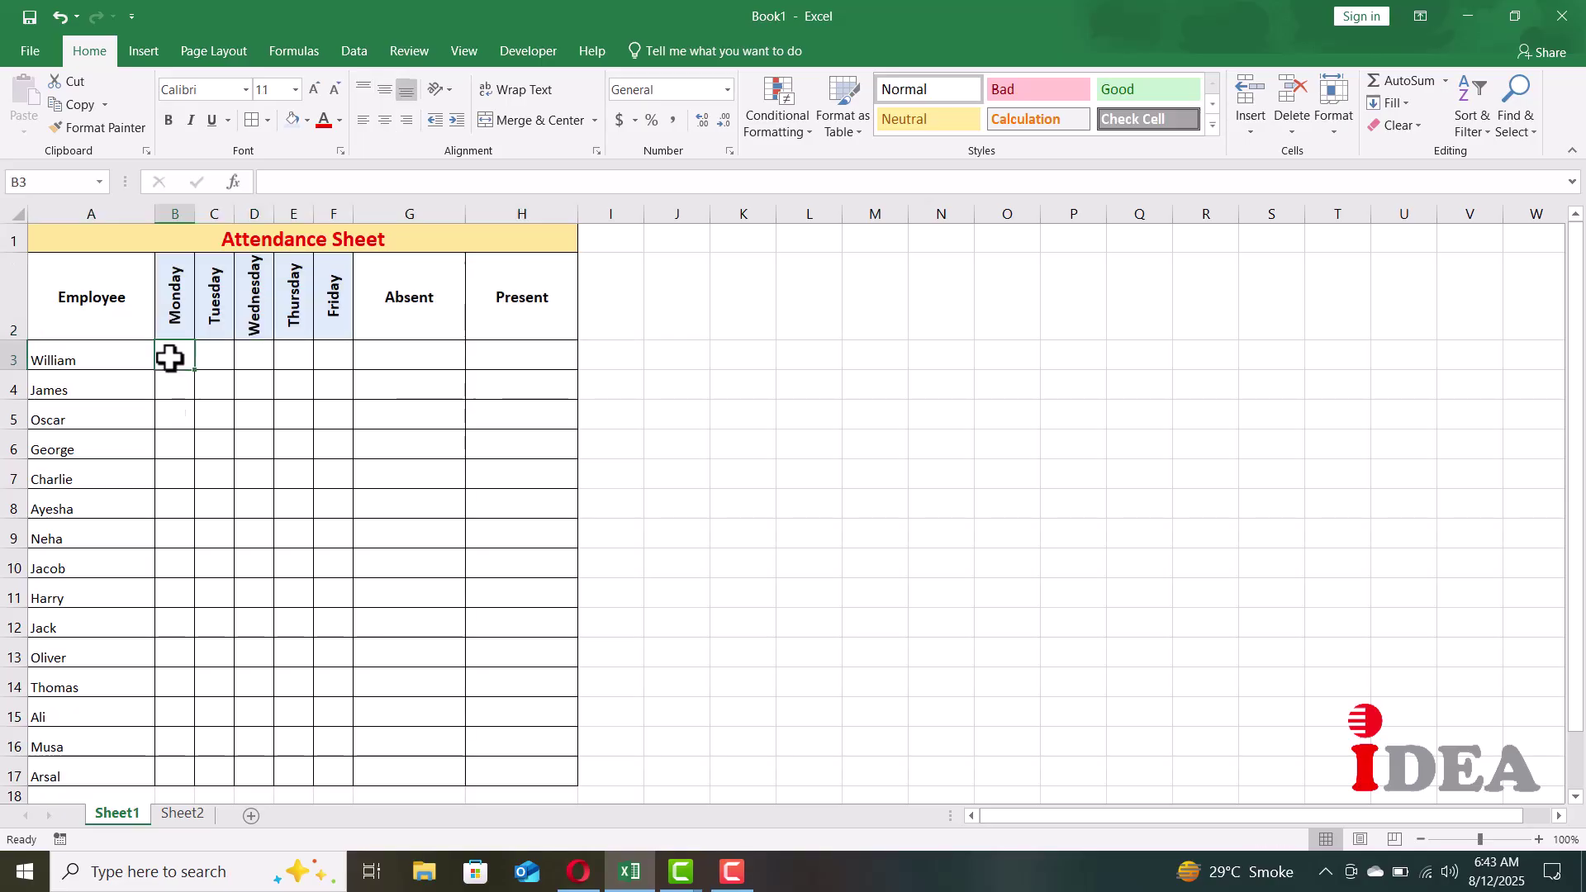
drag(173, 354, 317, 769)
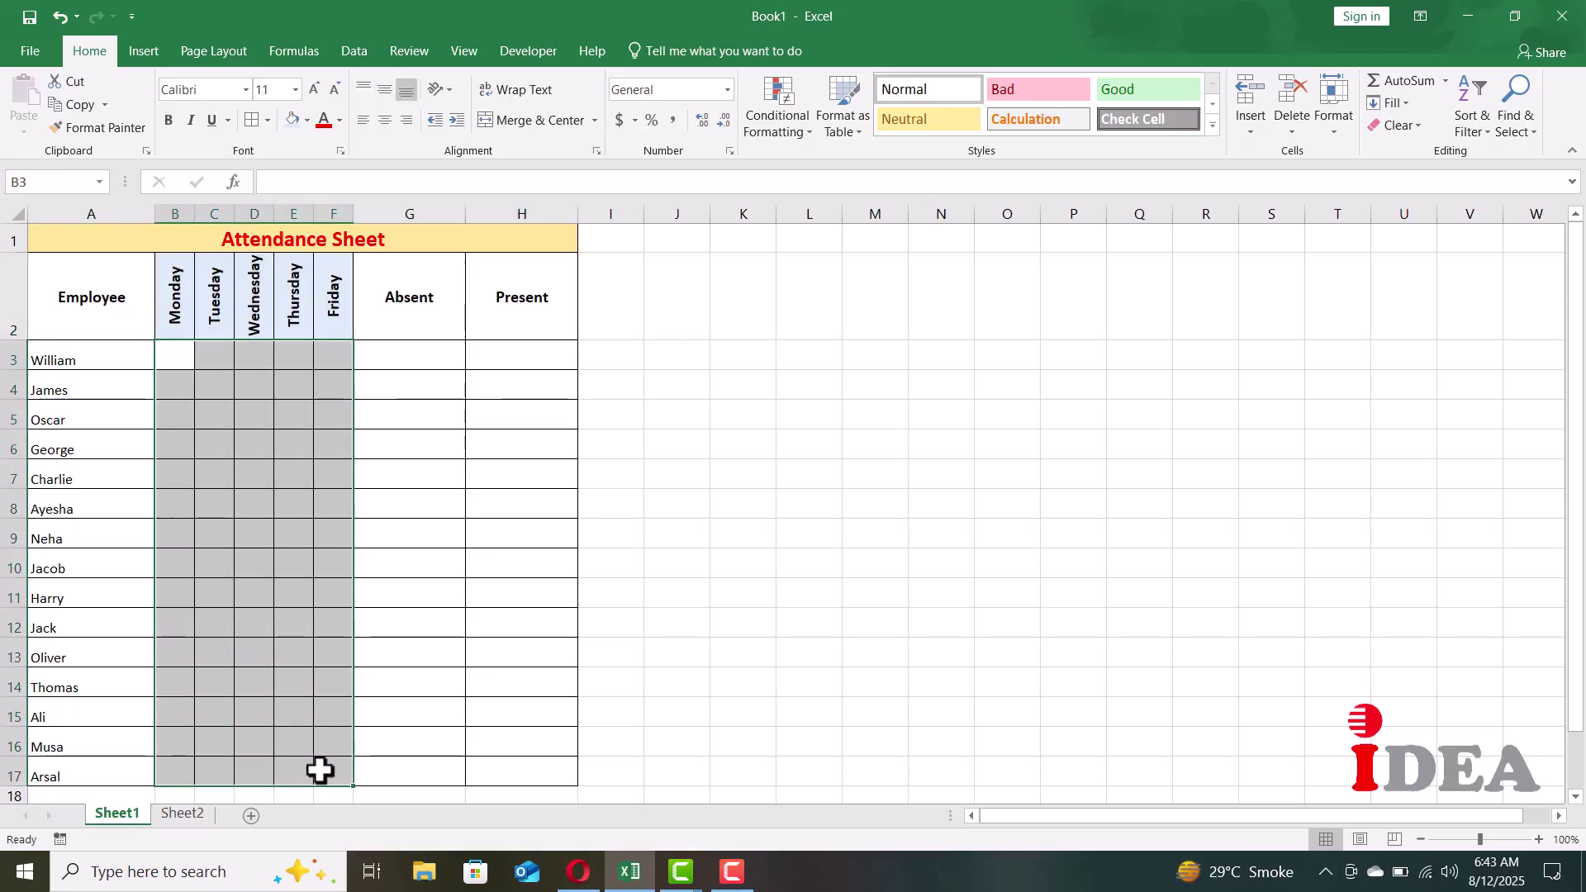
click(785, 137)
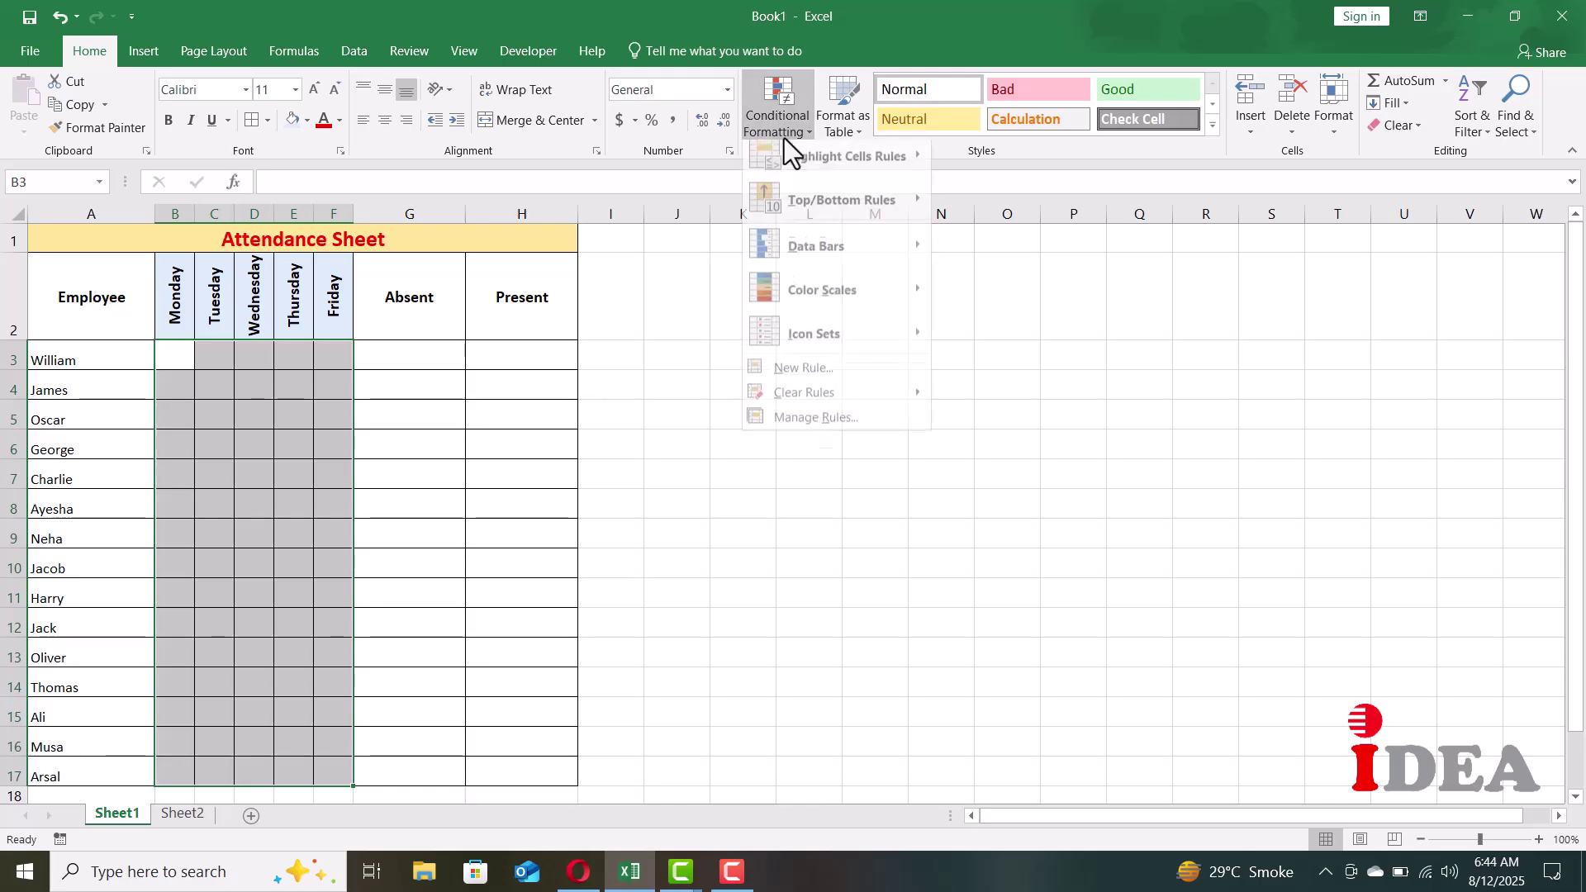
mouse_move(916, 342)
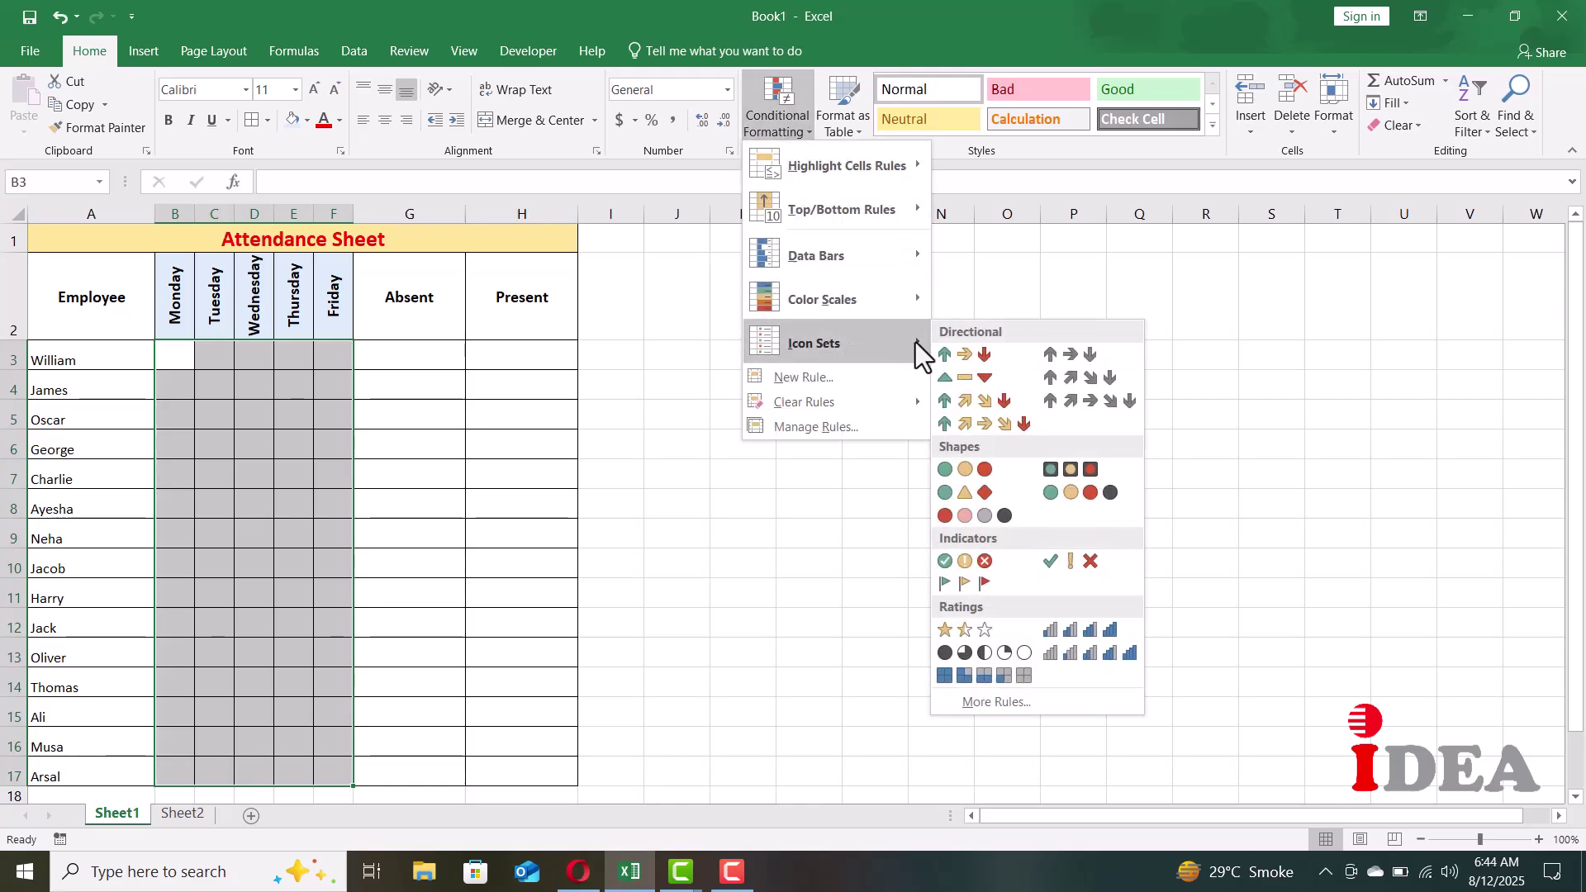
click(984, 700)
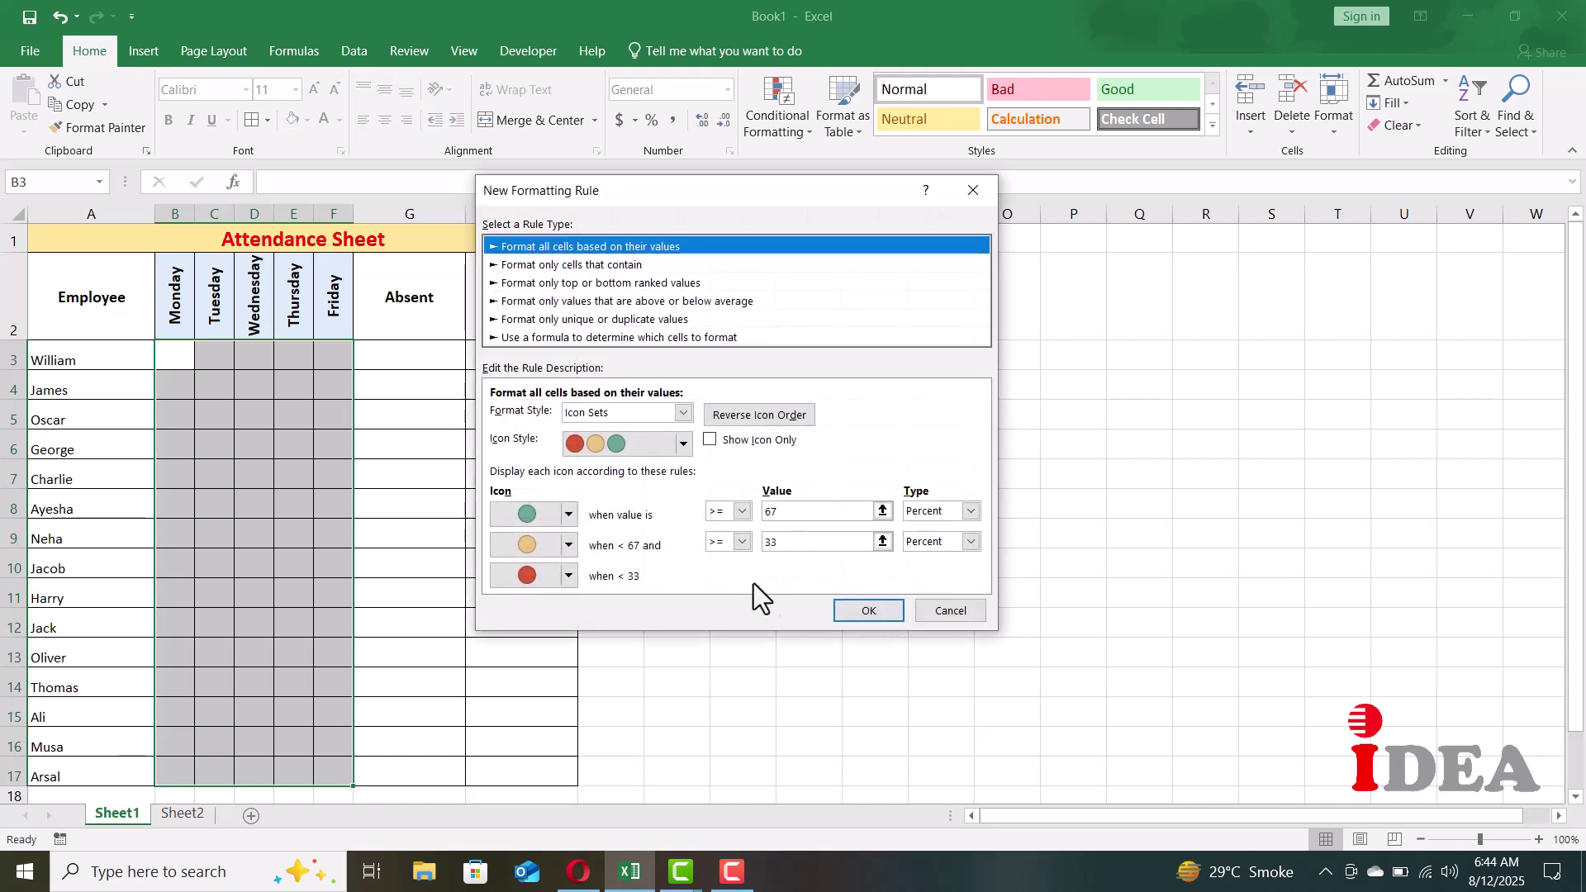
click(683, 446)
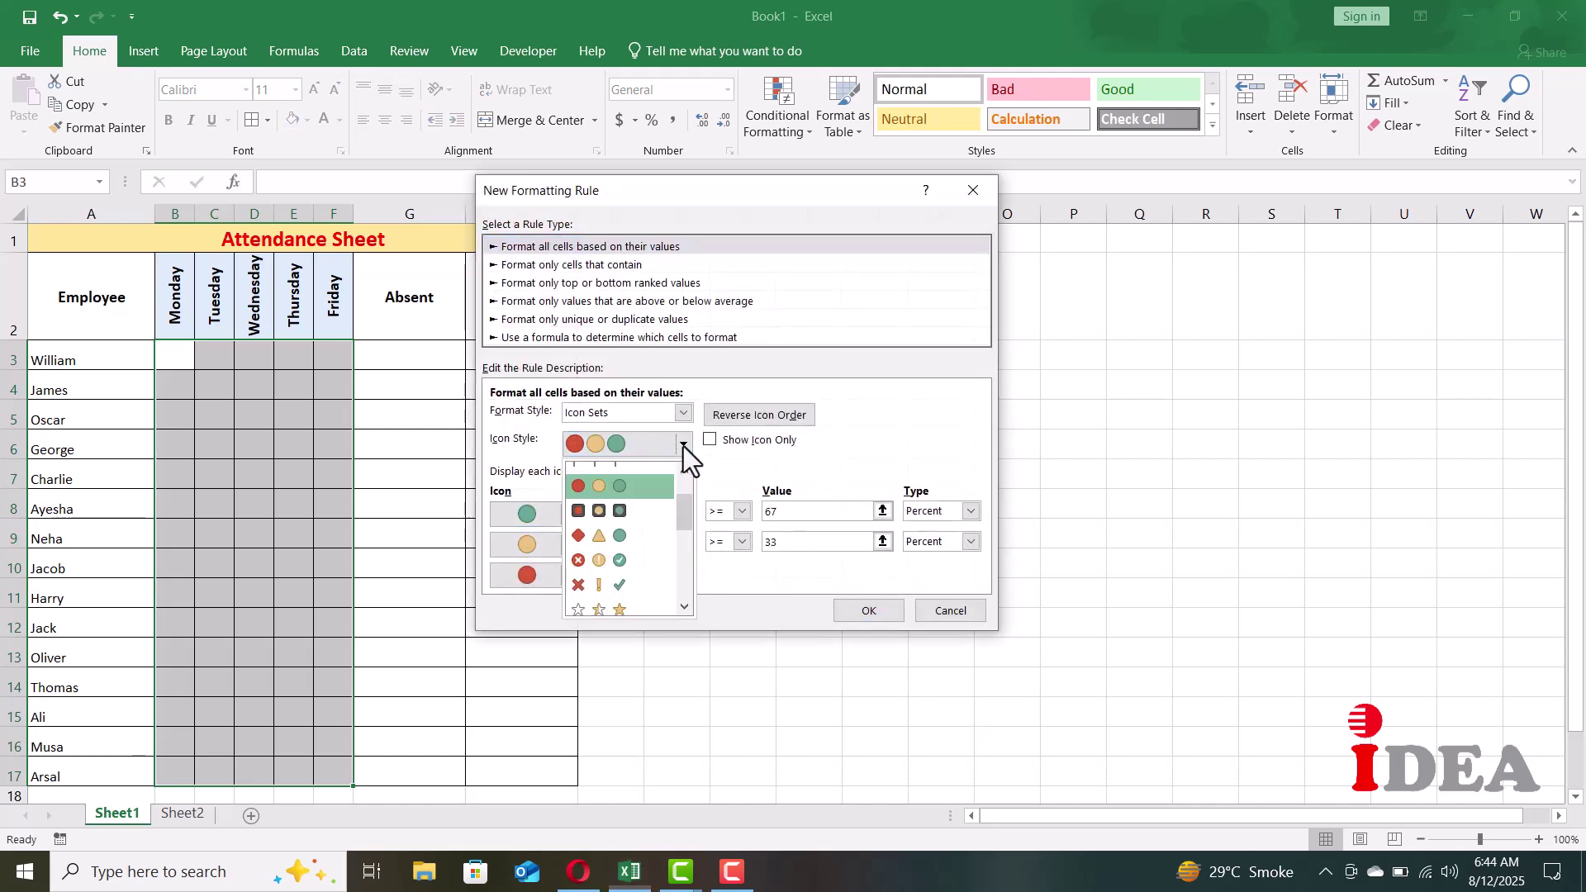
click(629, 570)
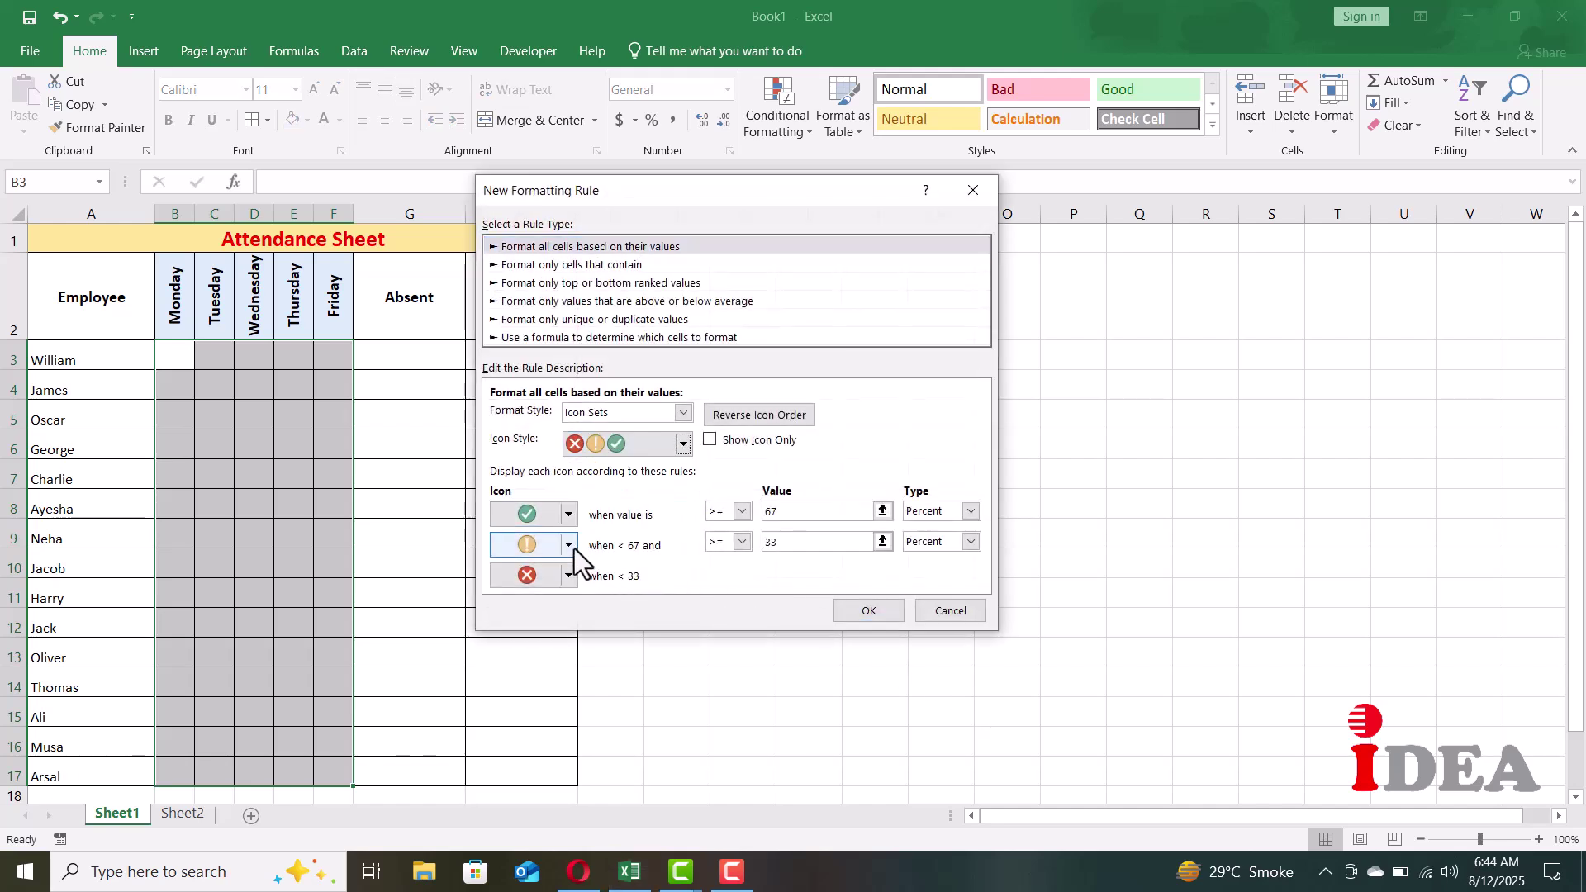
click(569, 545)
click(607, 641)
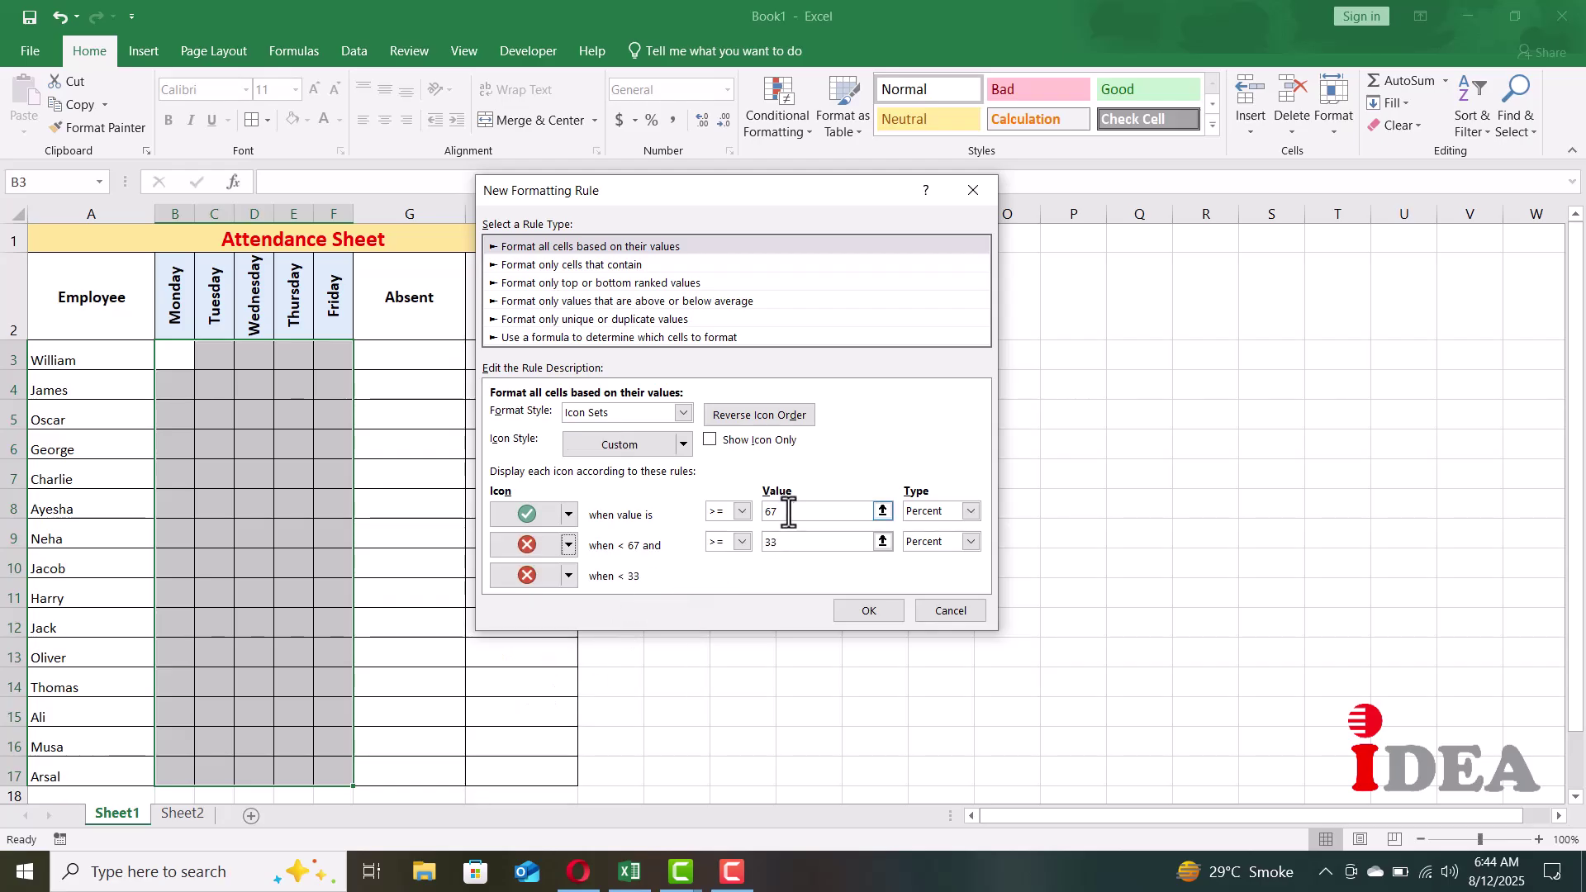
Set both icon threshold types to Number, show only the icons, edit the green check's threshold value and apply the rule
click(969, 511)
click(934, 531)
click(935, 541)
click(924, 561)
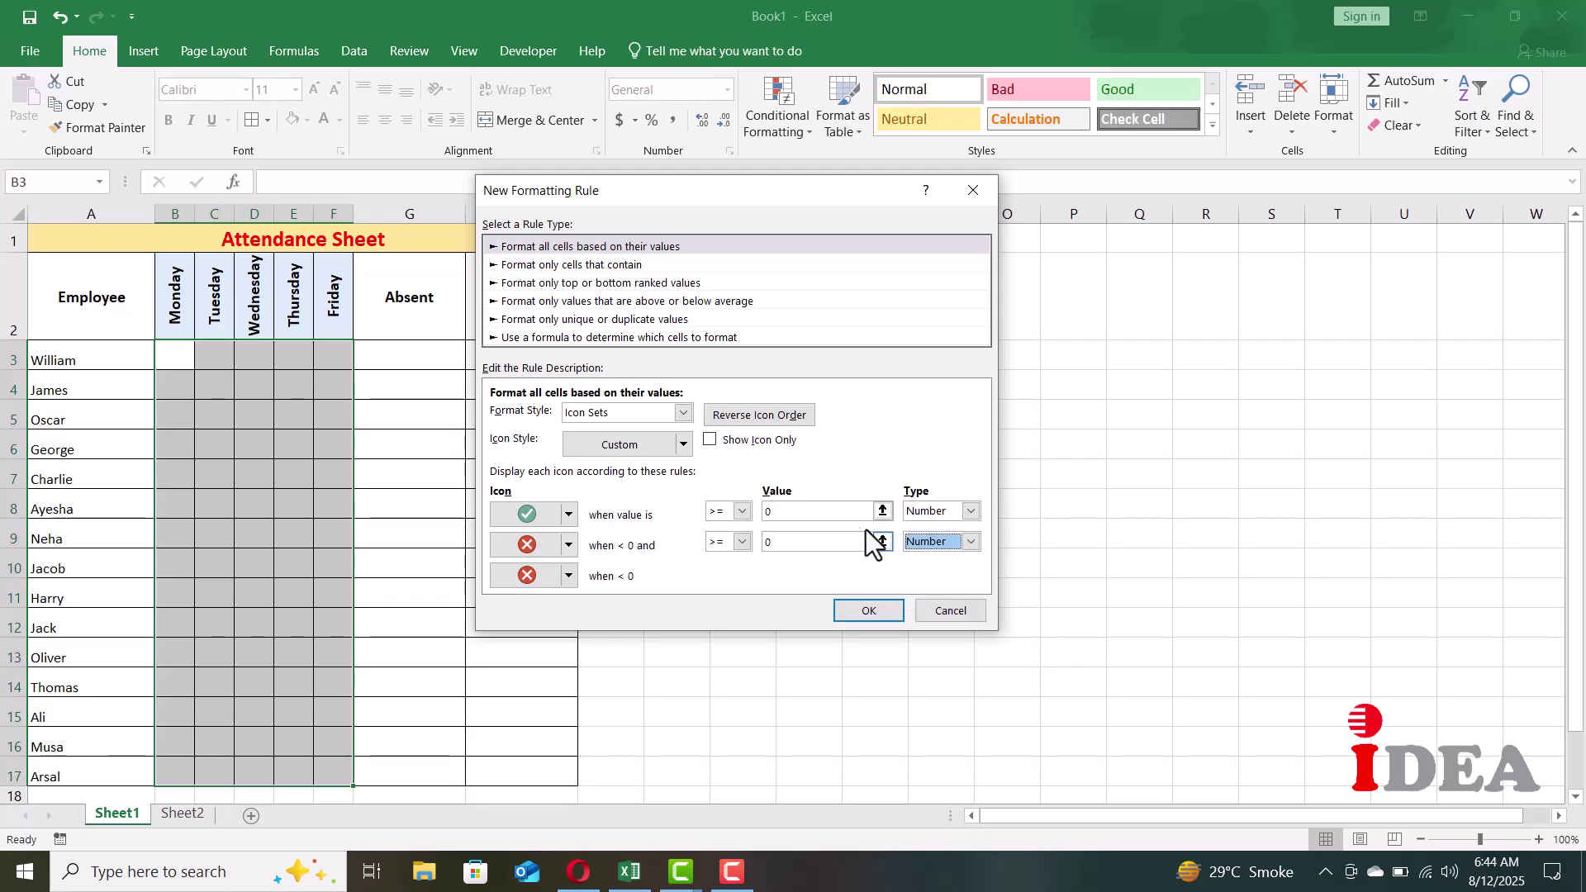
click(711, 441)
click(778, 514)
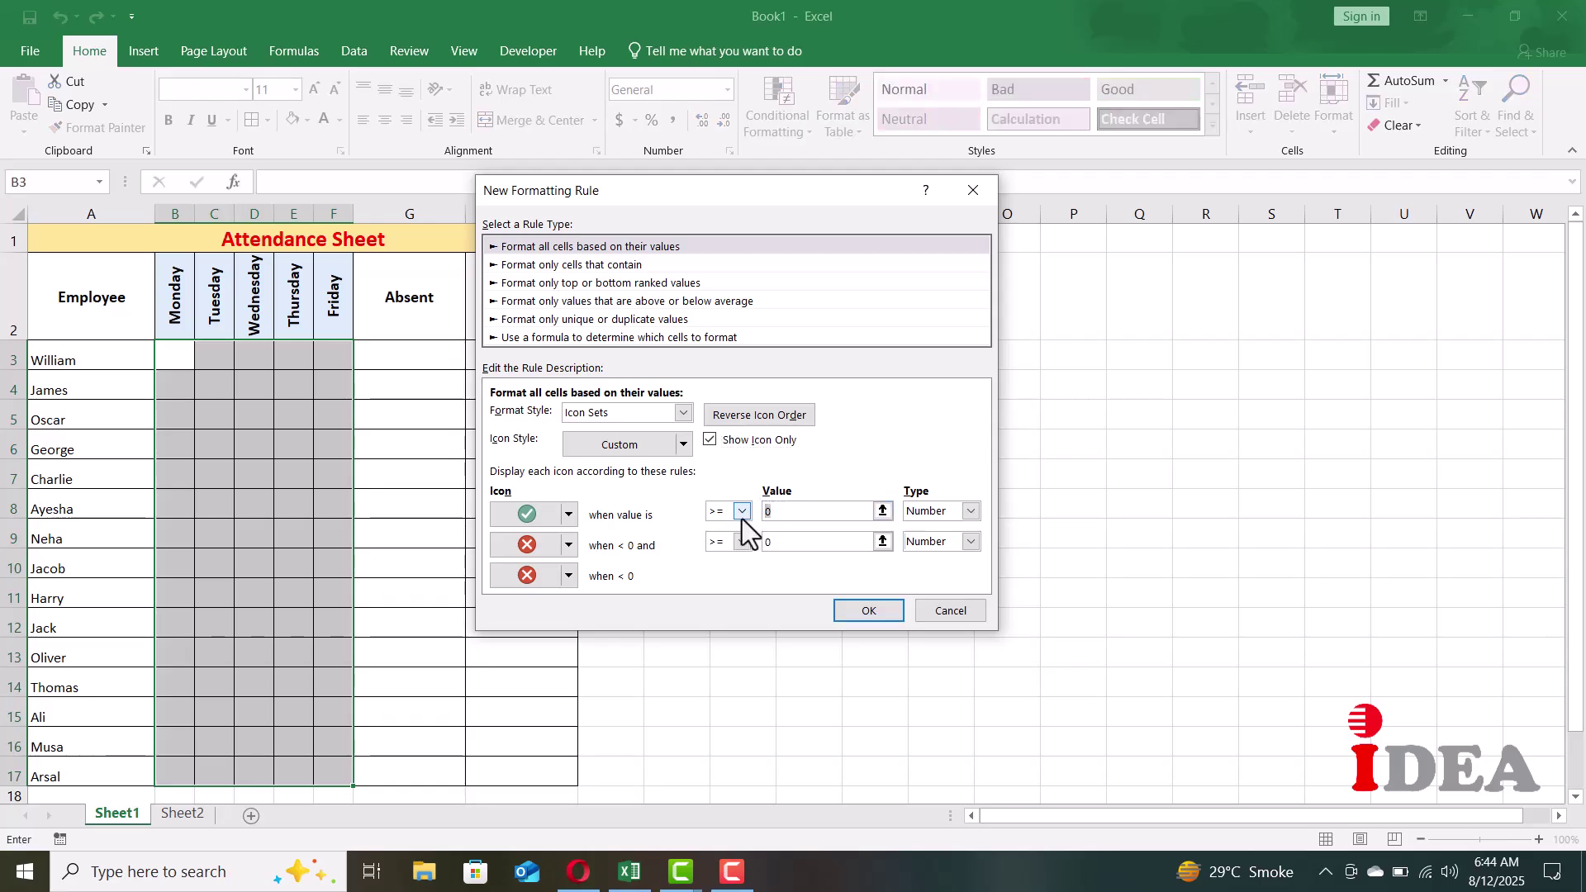
click(867, 611)
Enter the first employee's Monday-to-Friday attendance in B3:F3 as 1, 0, 1, 0, 1
click(174, 355)
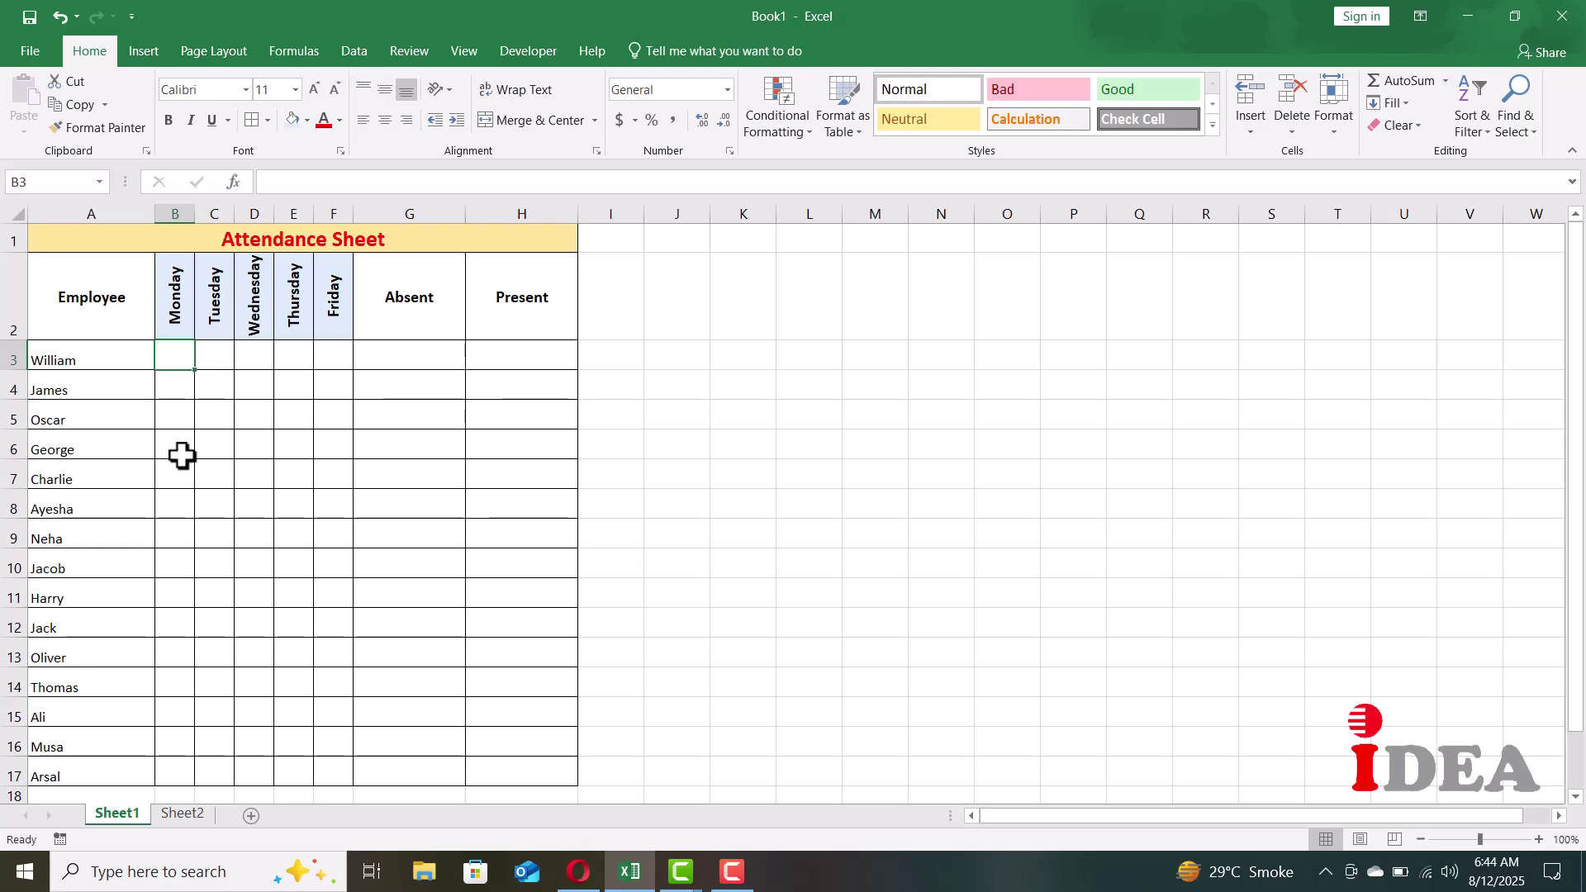
text(1)
key(Tab)
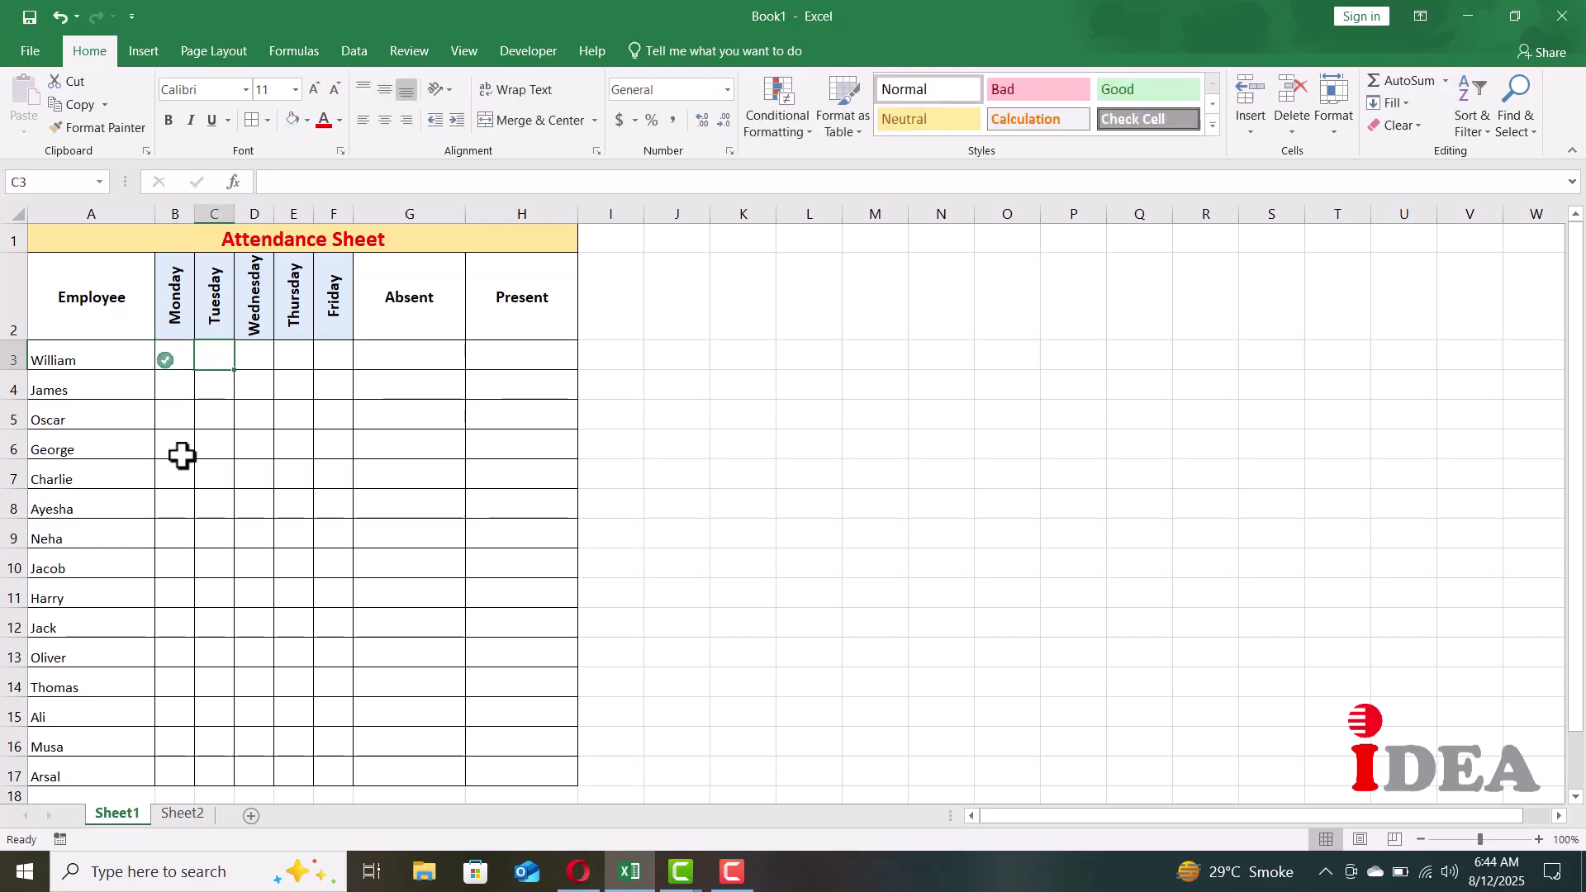
text(0)
key(Tab)
text(1)
key(Tab)
text(0)
key(Tab)
text(1)
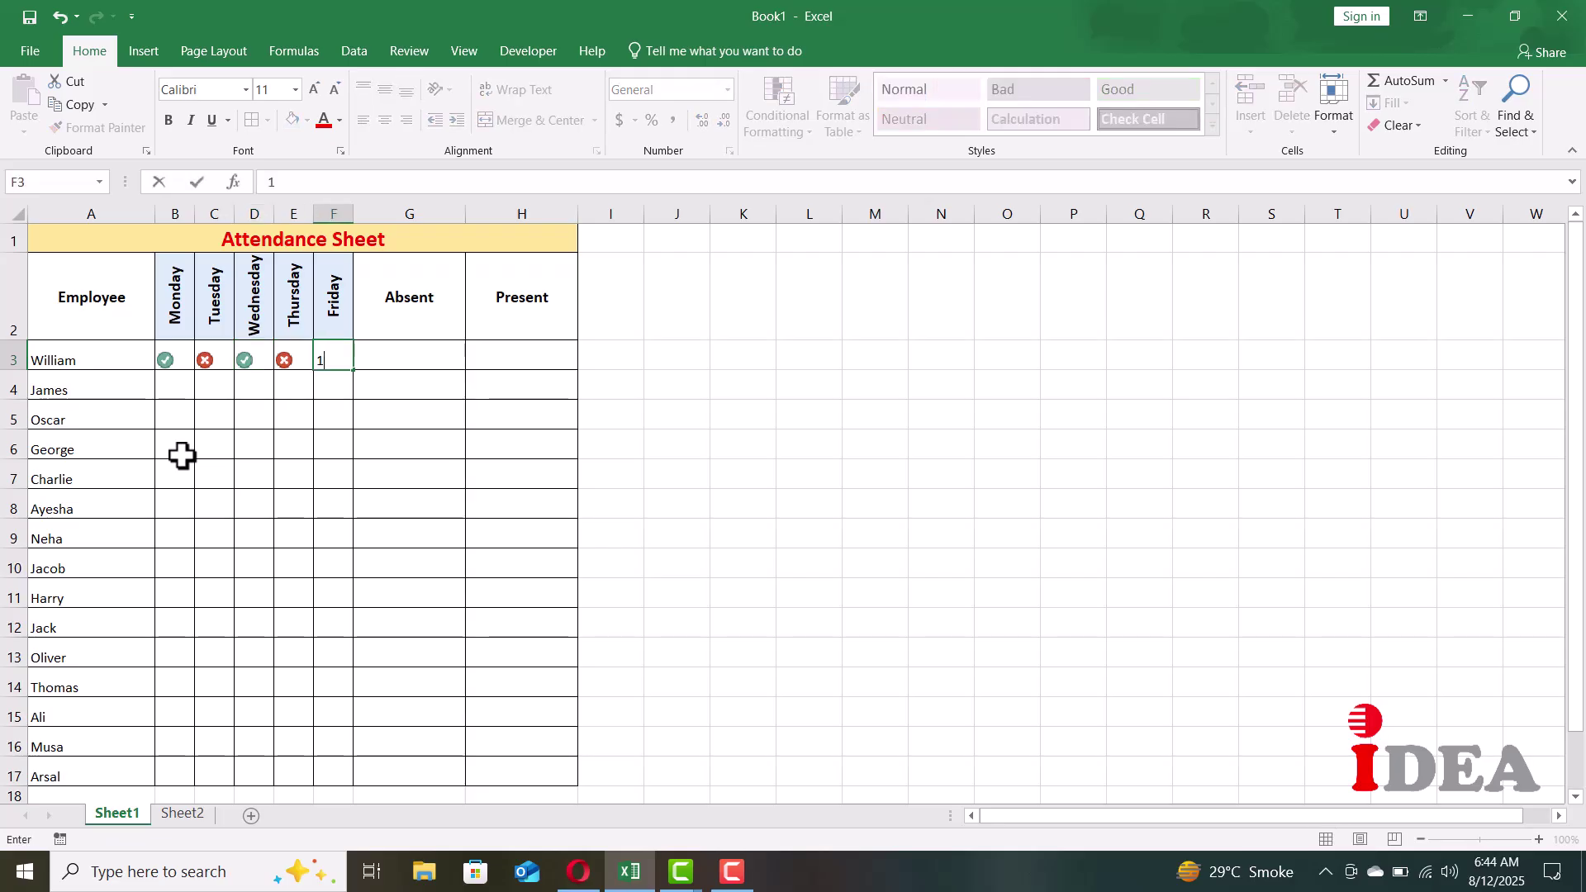
key(Tab)
Center the attendance icons in B3:F17 both horizontally and vertically
drag(156, 351, 338, 772)
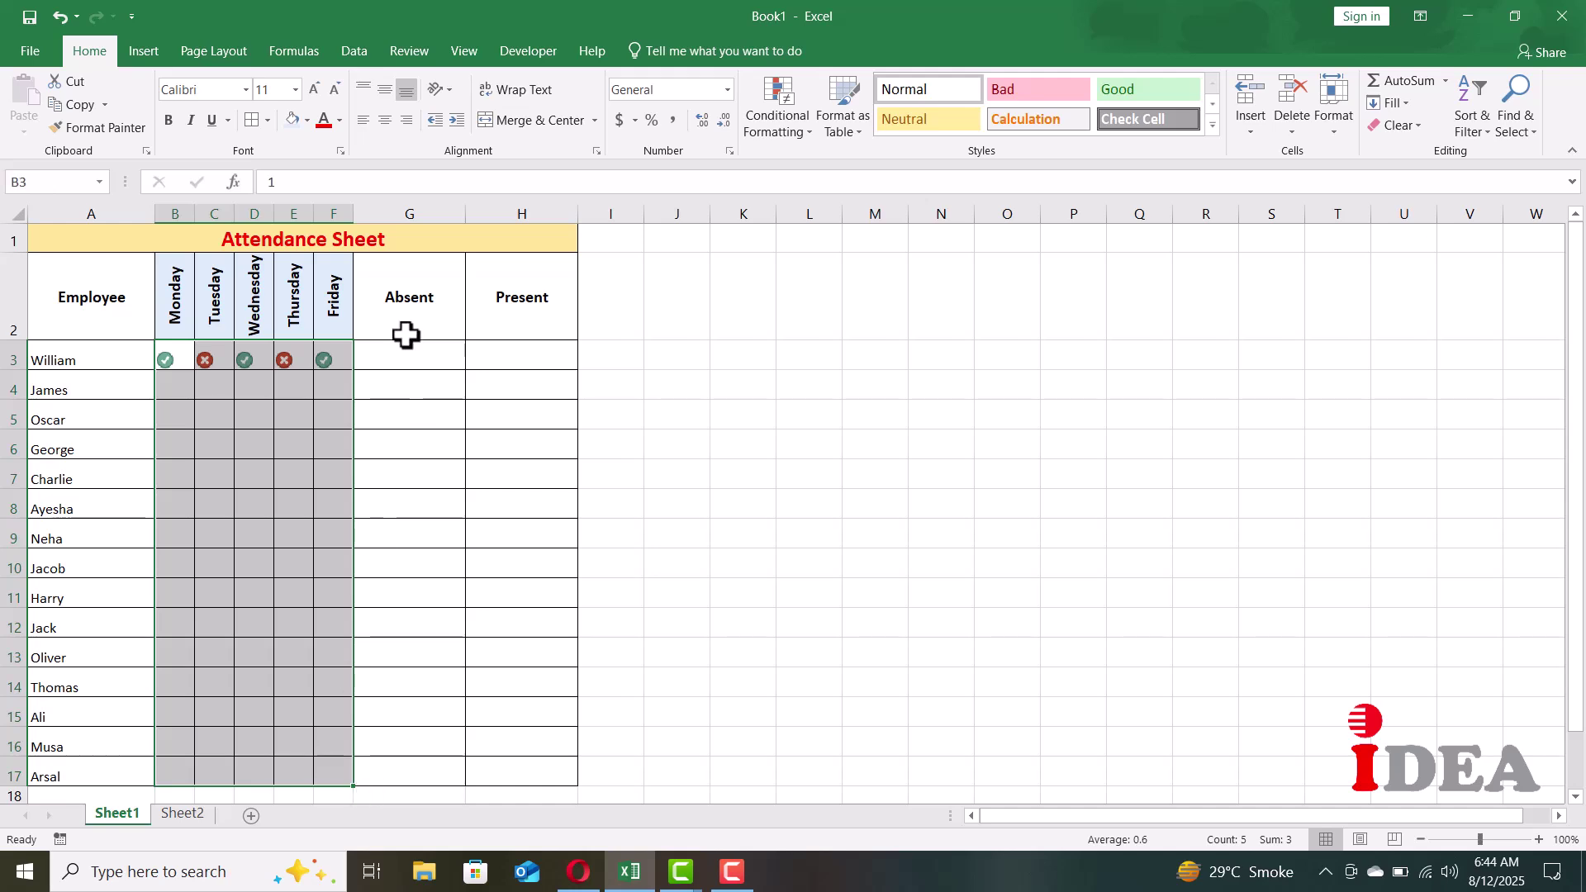
click(386, 119)
click(387, 91)
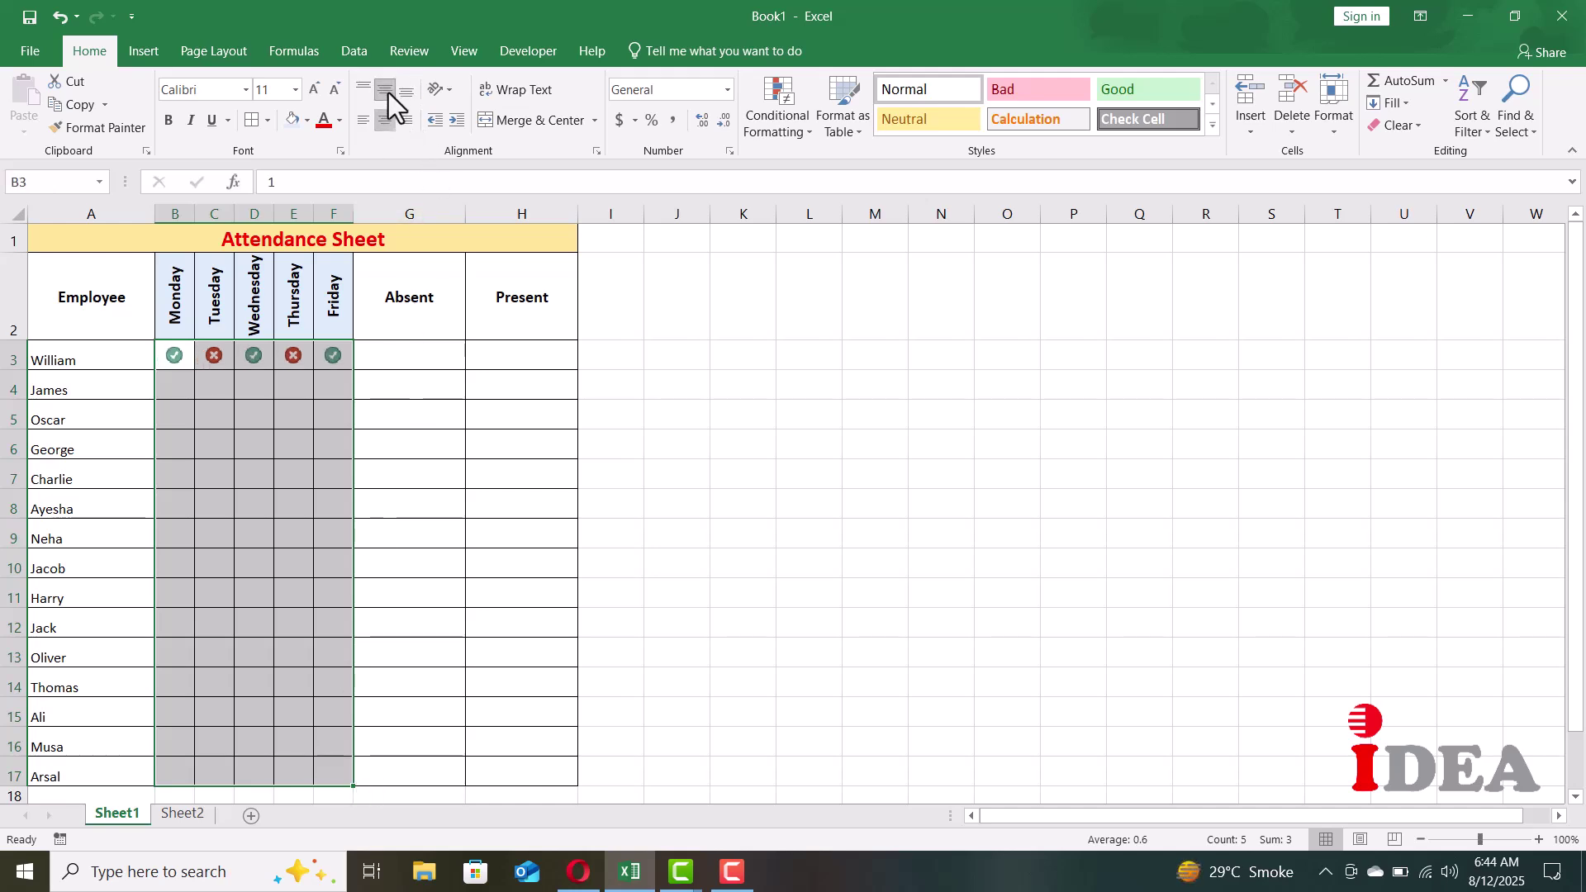
Enter =COUNTIF(B3:F3,1)/5 in Present cell H3 and fill the formula down to H17
click(496, 358)
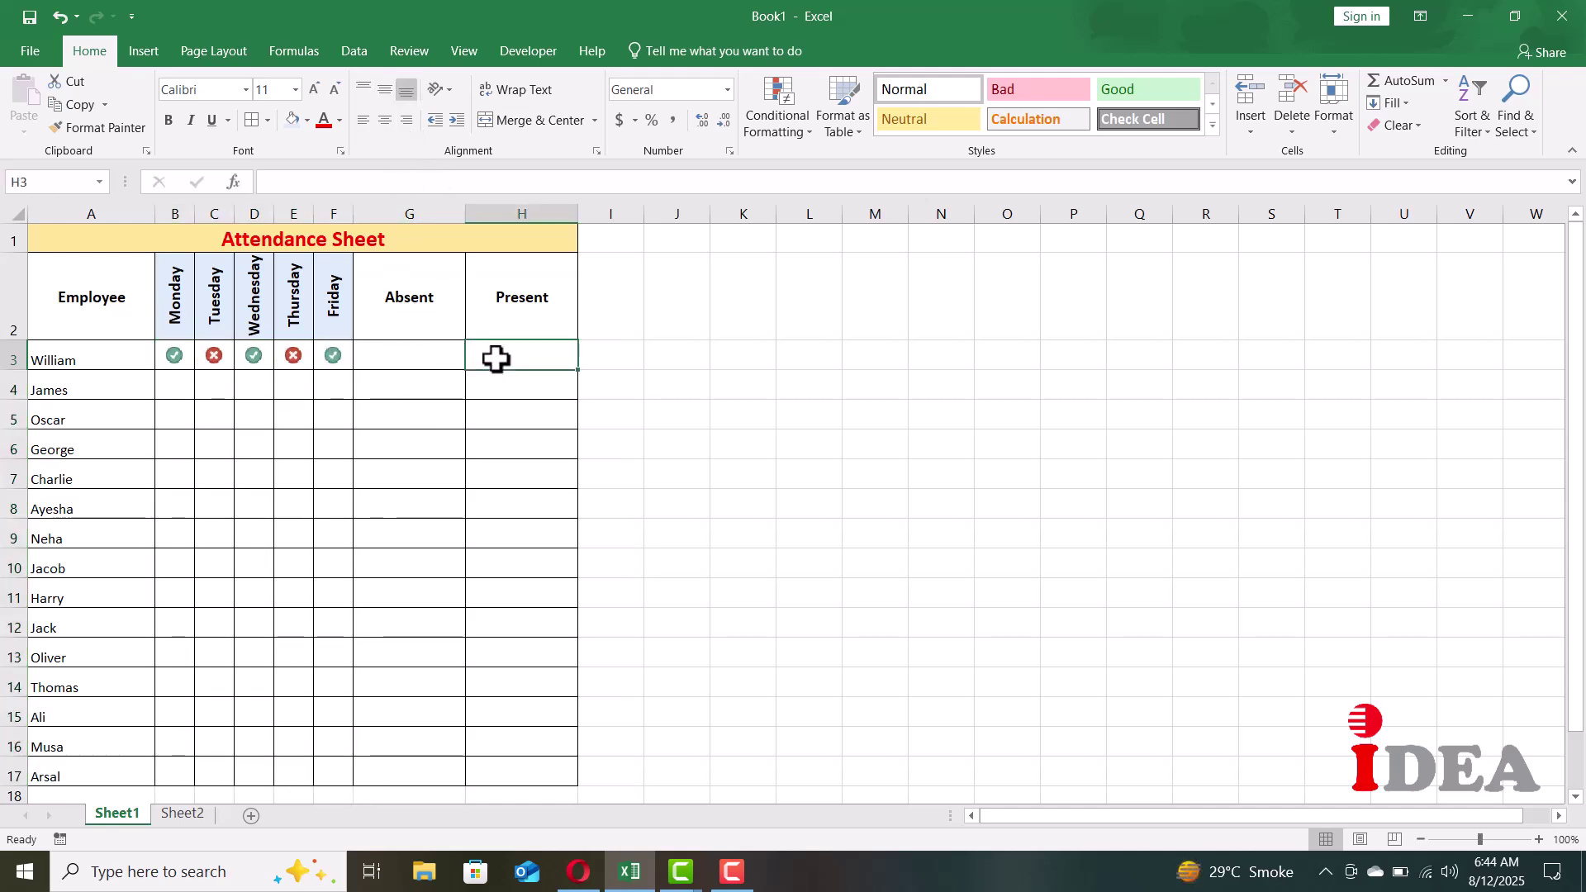
text(=co)
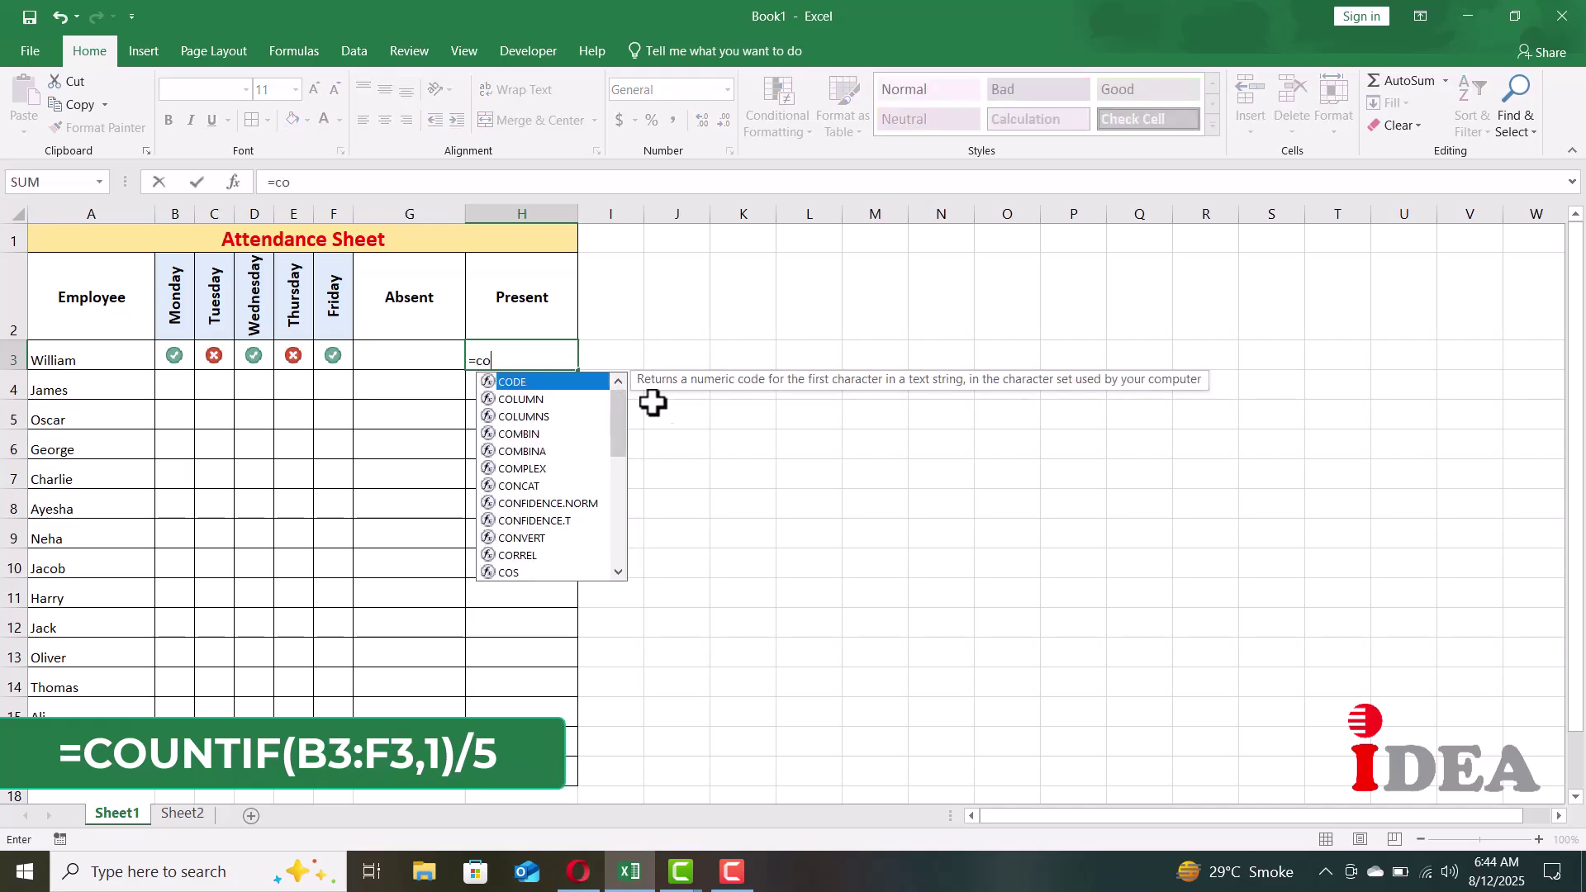
text(unti)
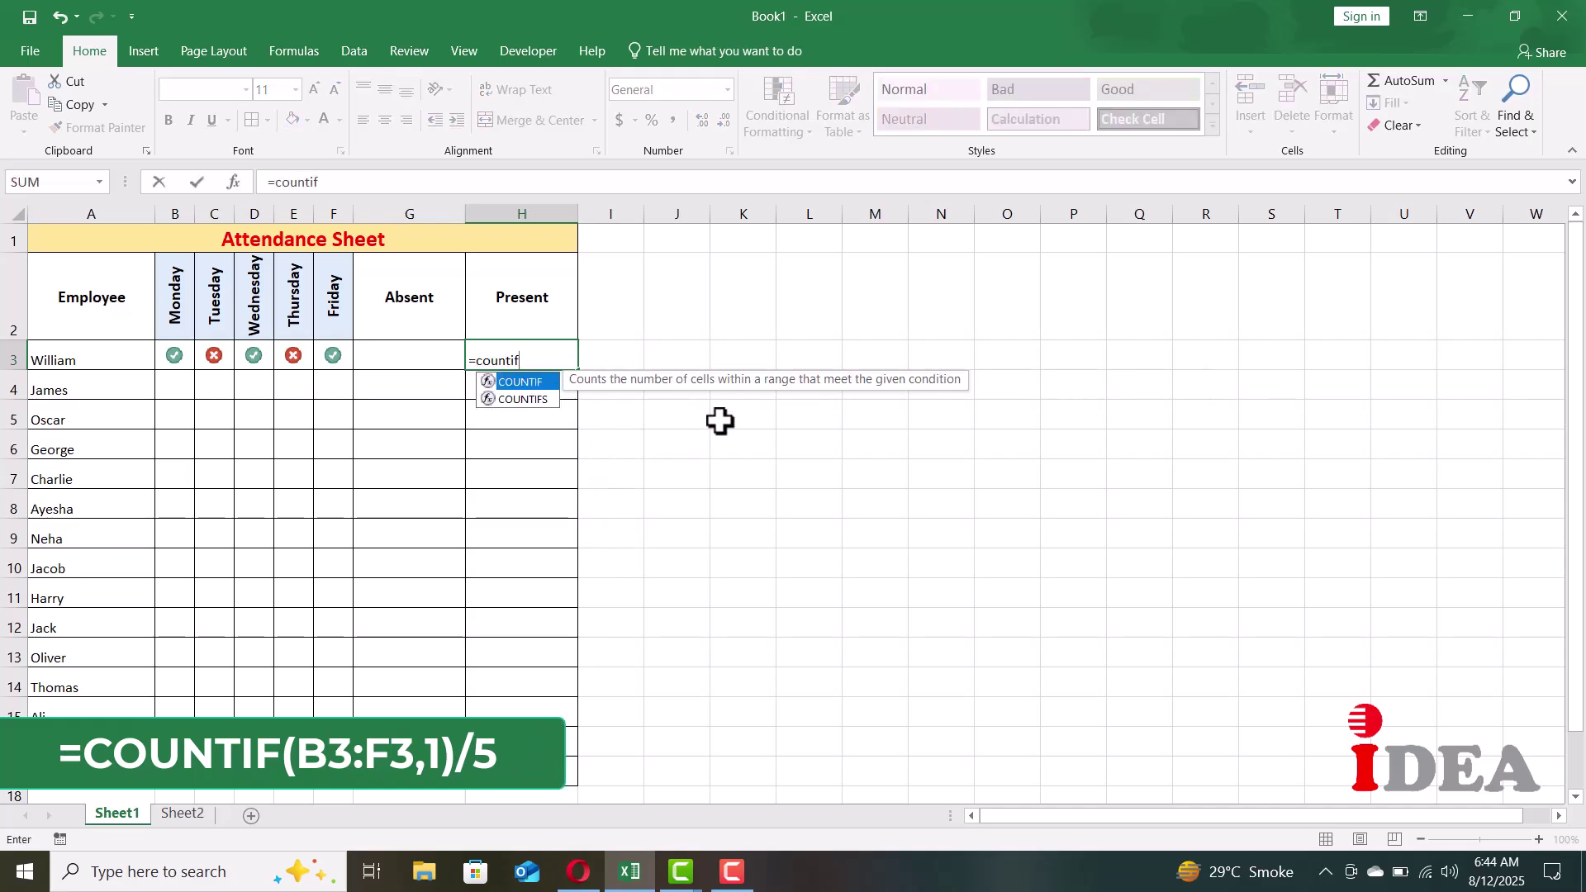
text(f)
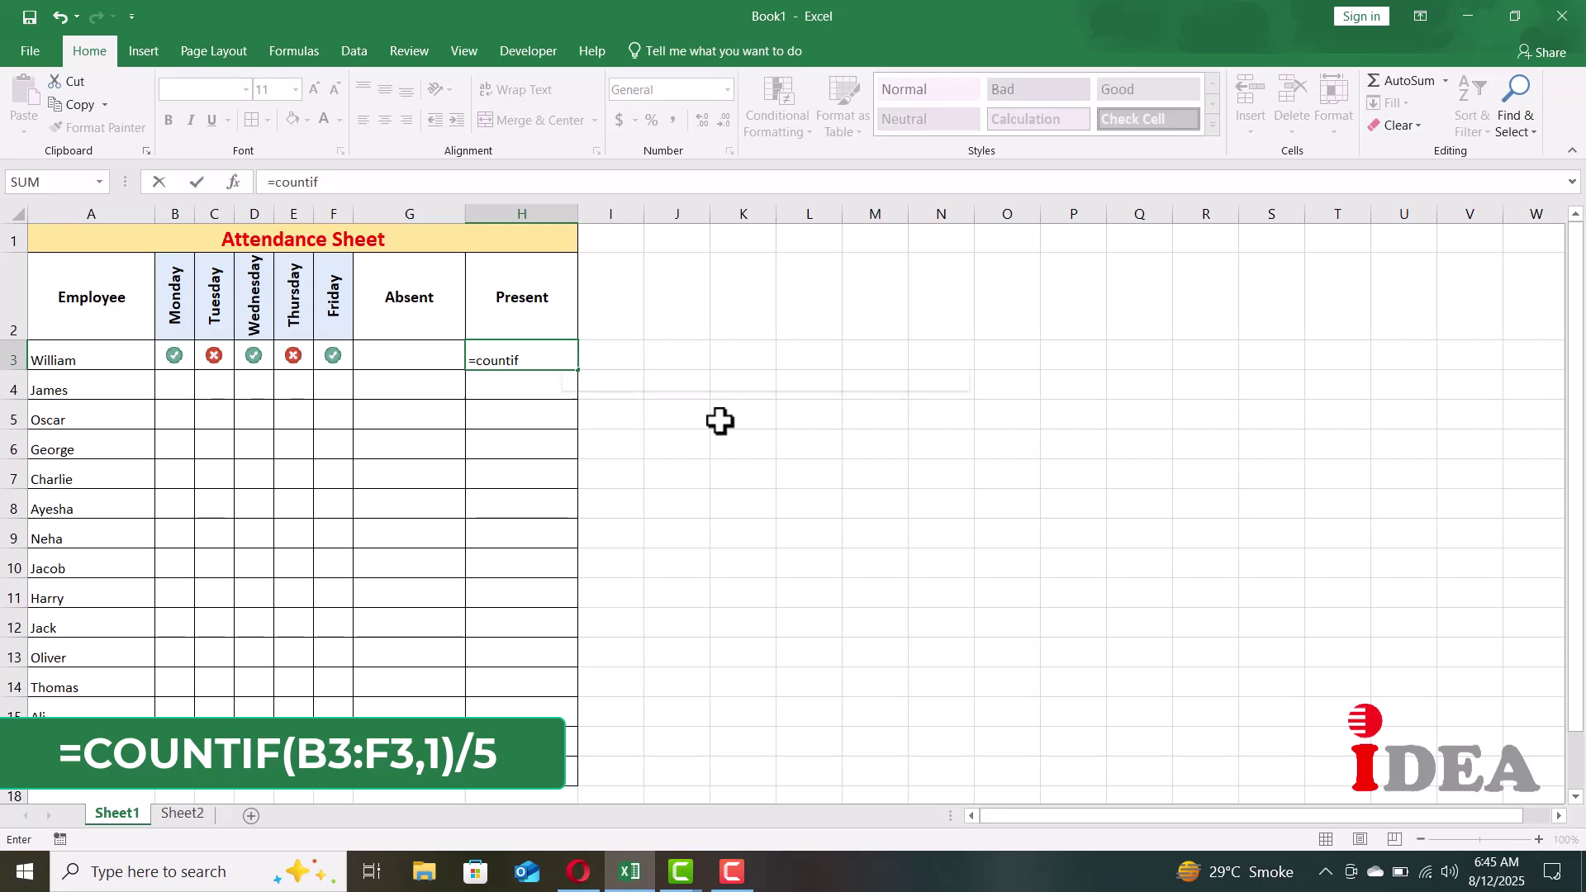
key(Tab)
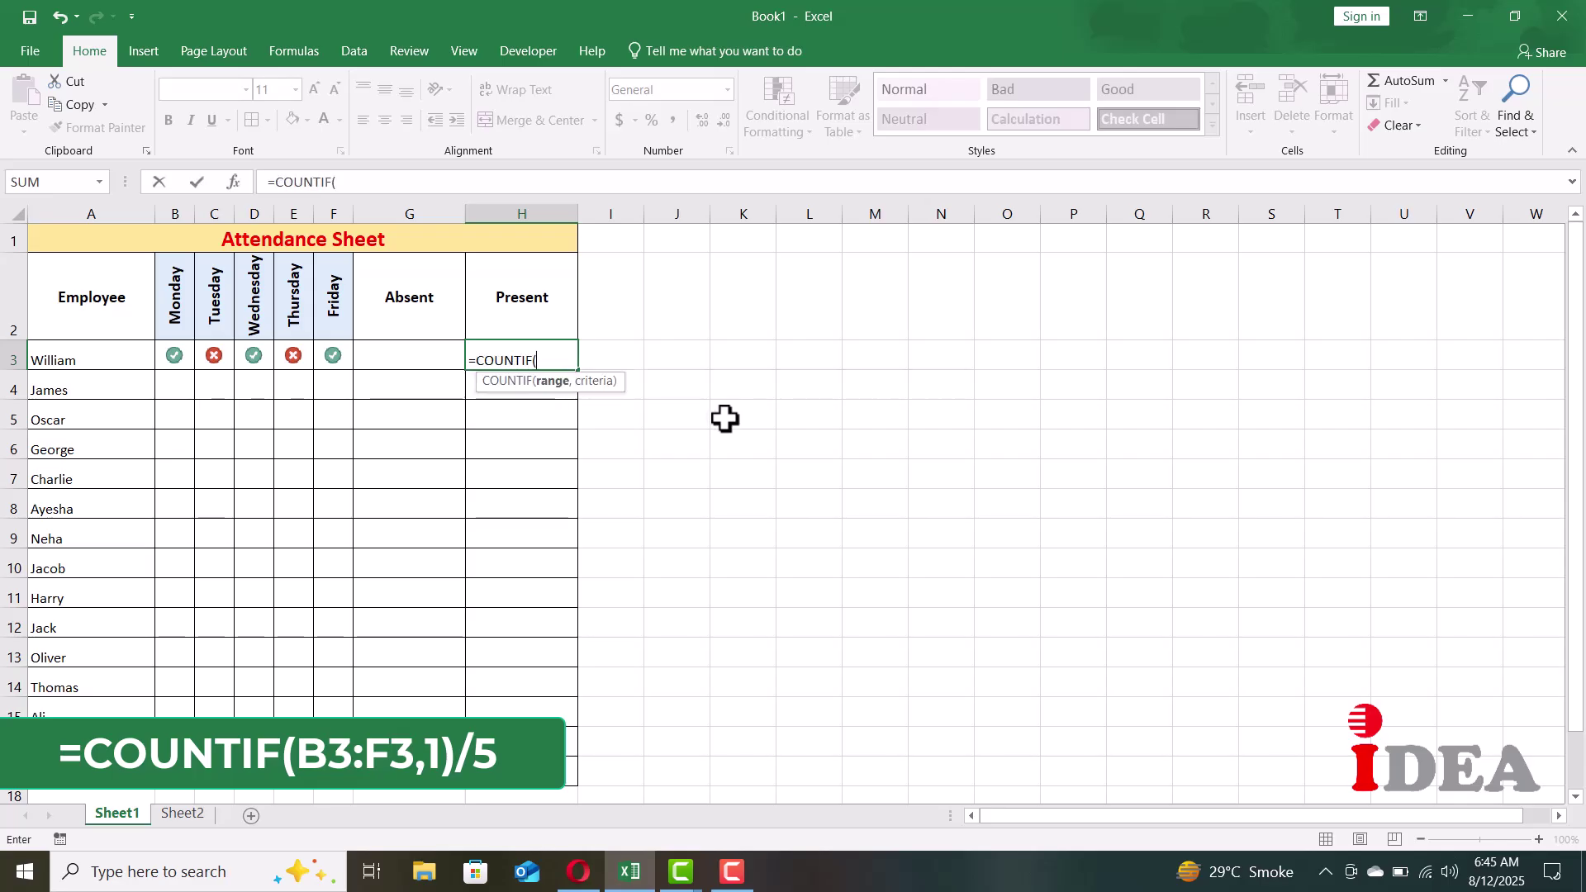
drag(342, 354, 175, 356)
text(,1))
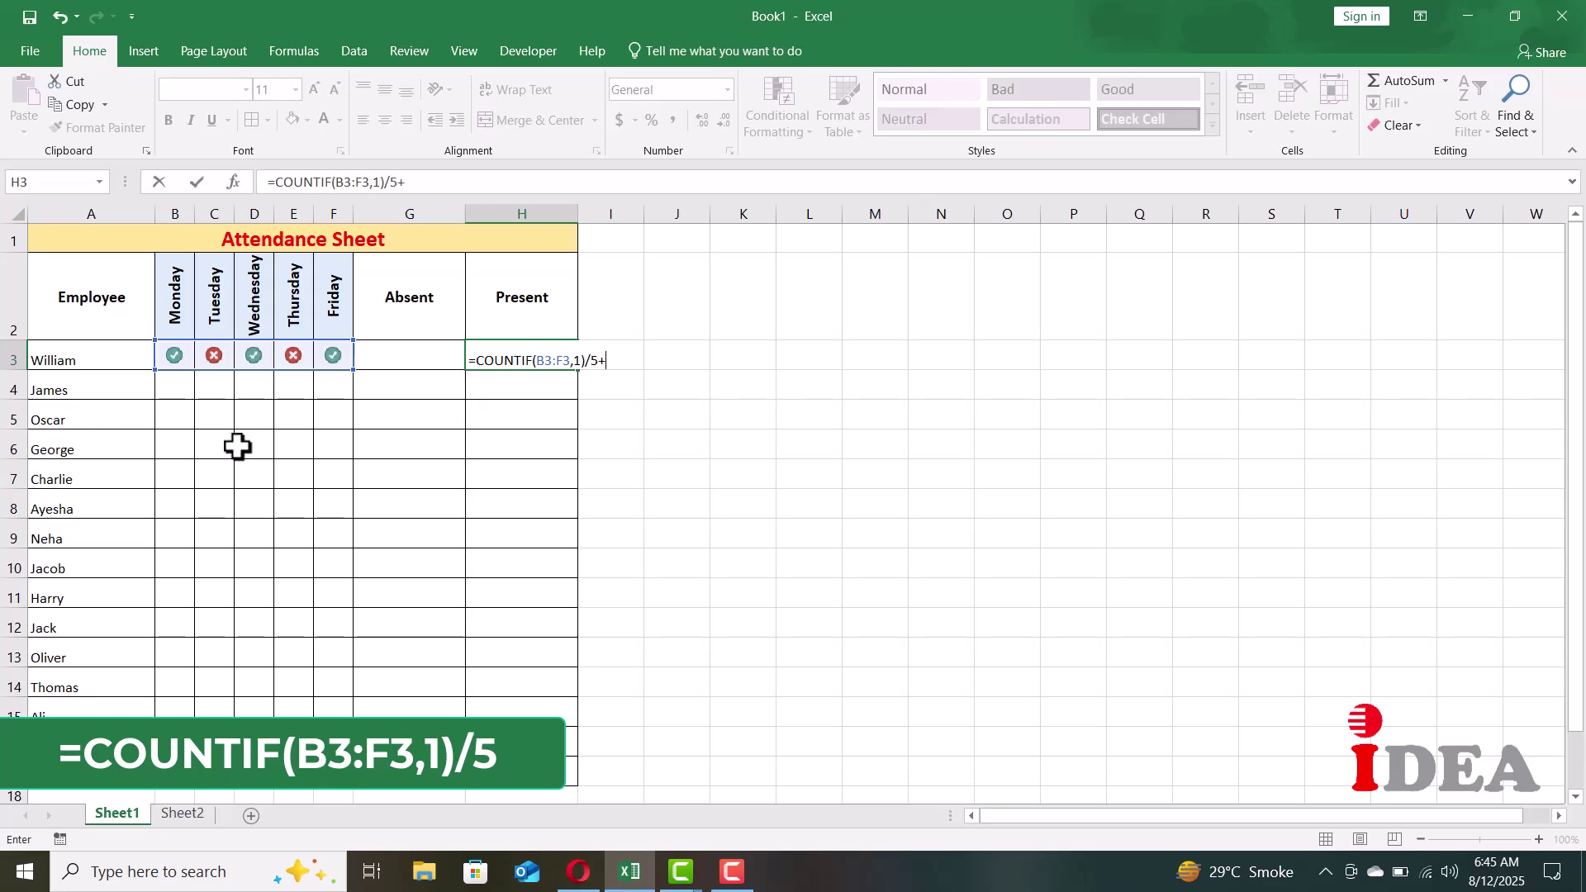
text(/5+)
key(BackSpace)
key(Return)
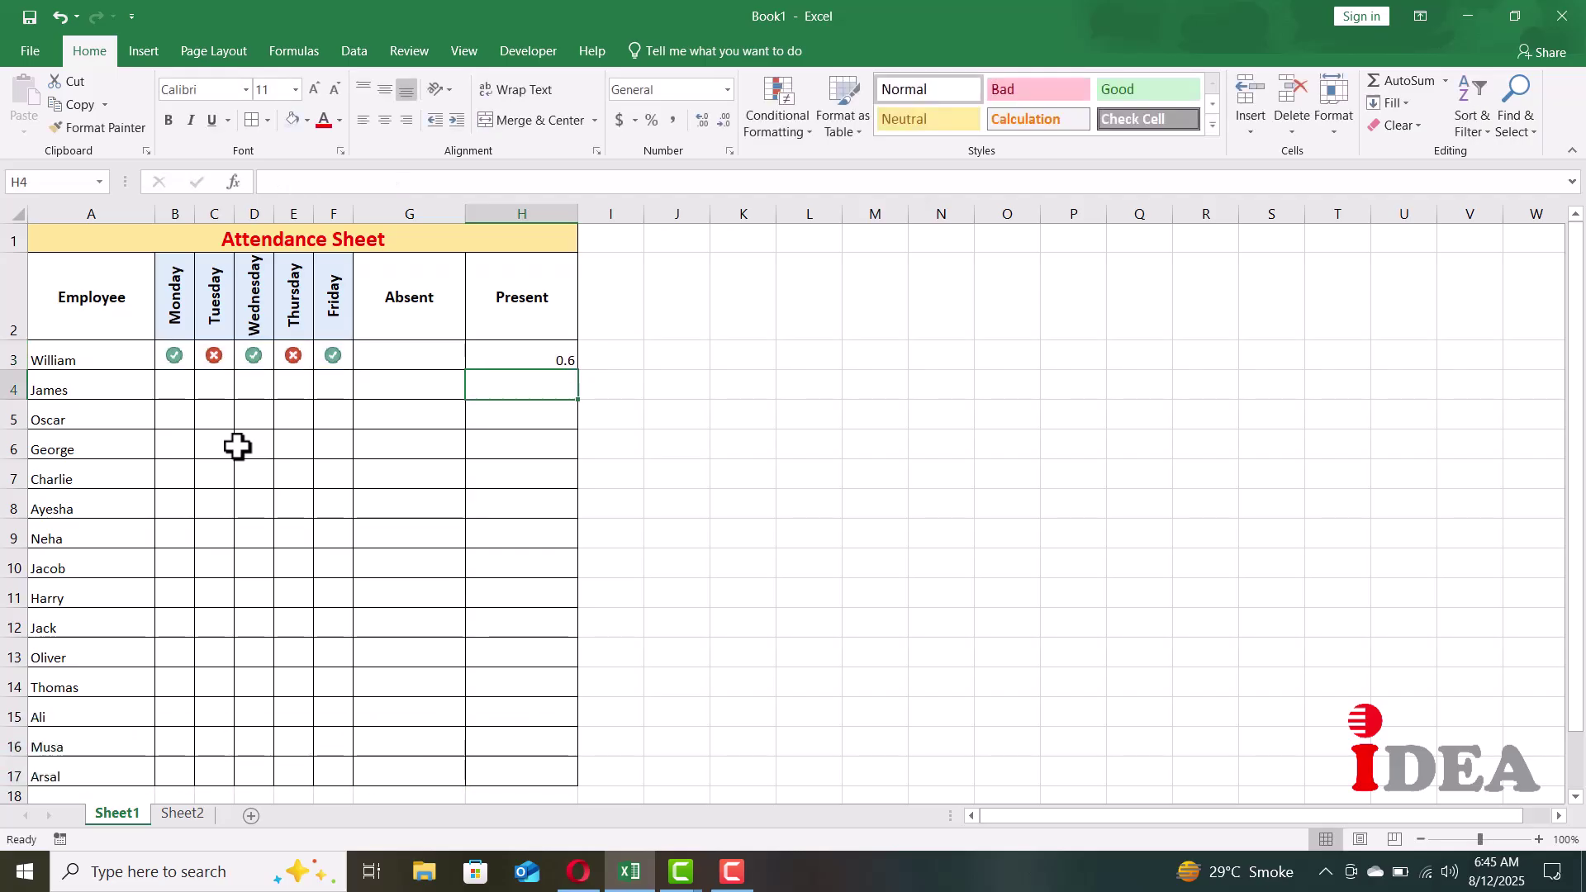
click(536, 354)
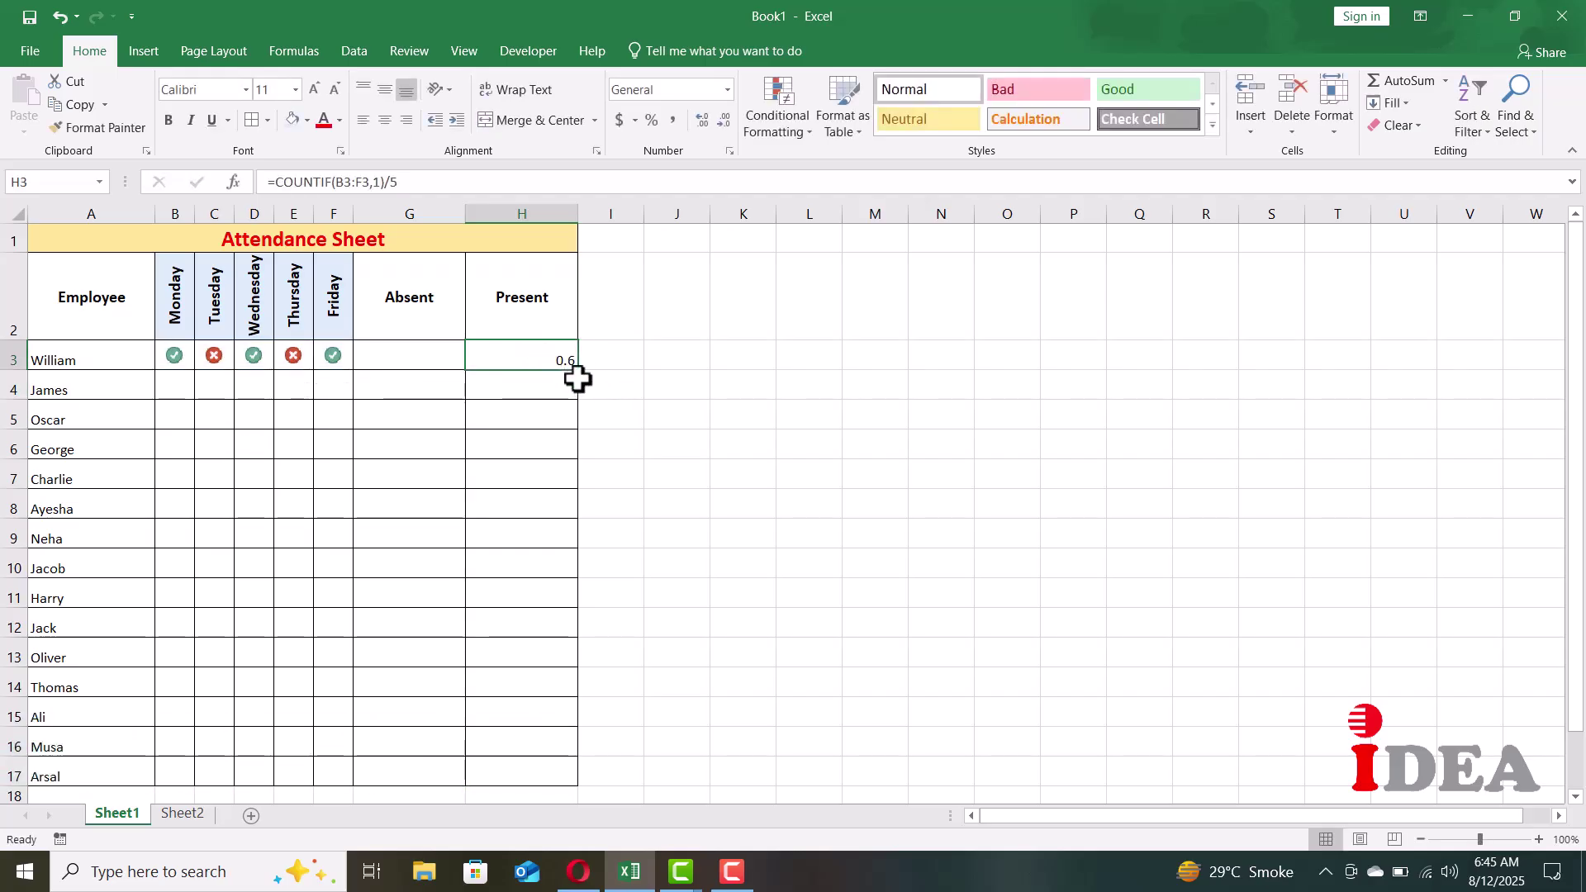
drag(582, 375, 581, 375)
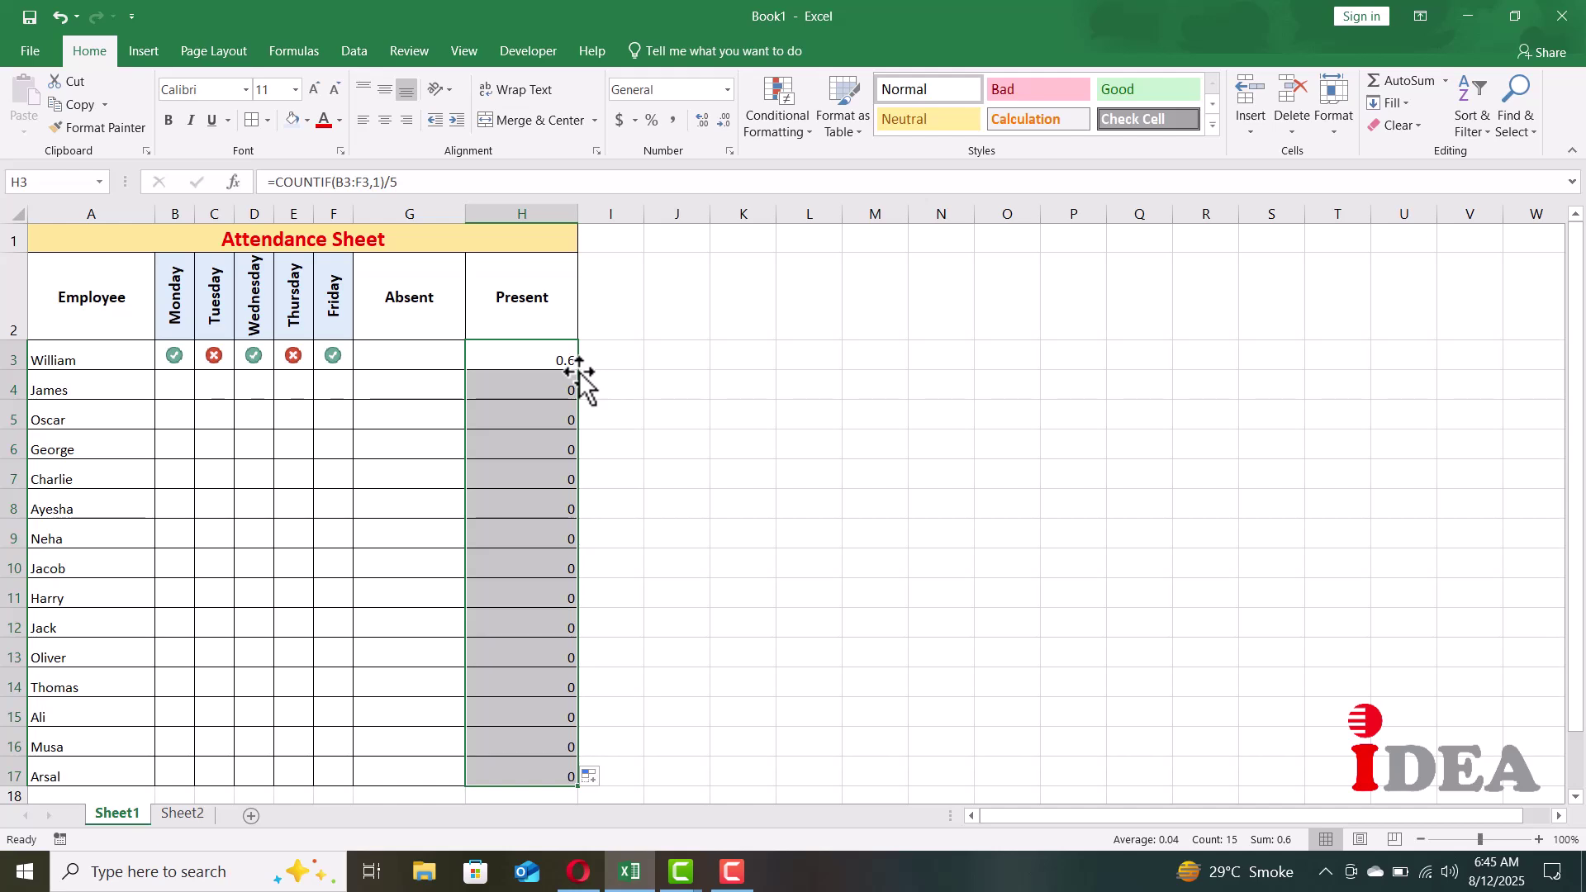
Format the Present values H3:H17 as bold percentages aligned to the vertical middle
click(652, 120)
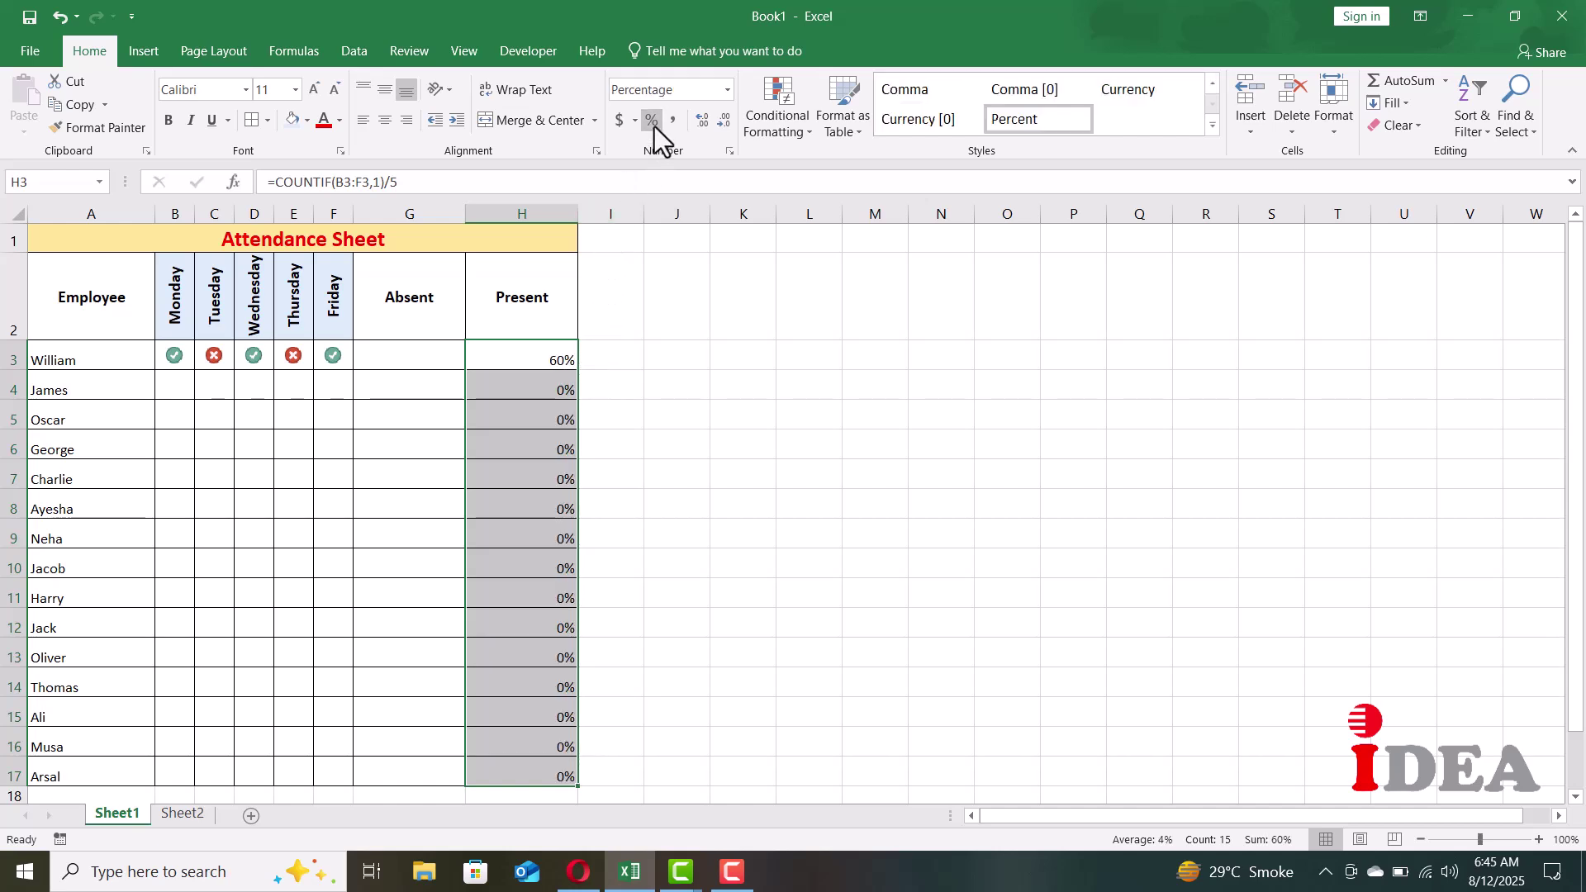
click(168, 120)
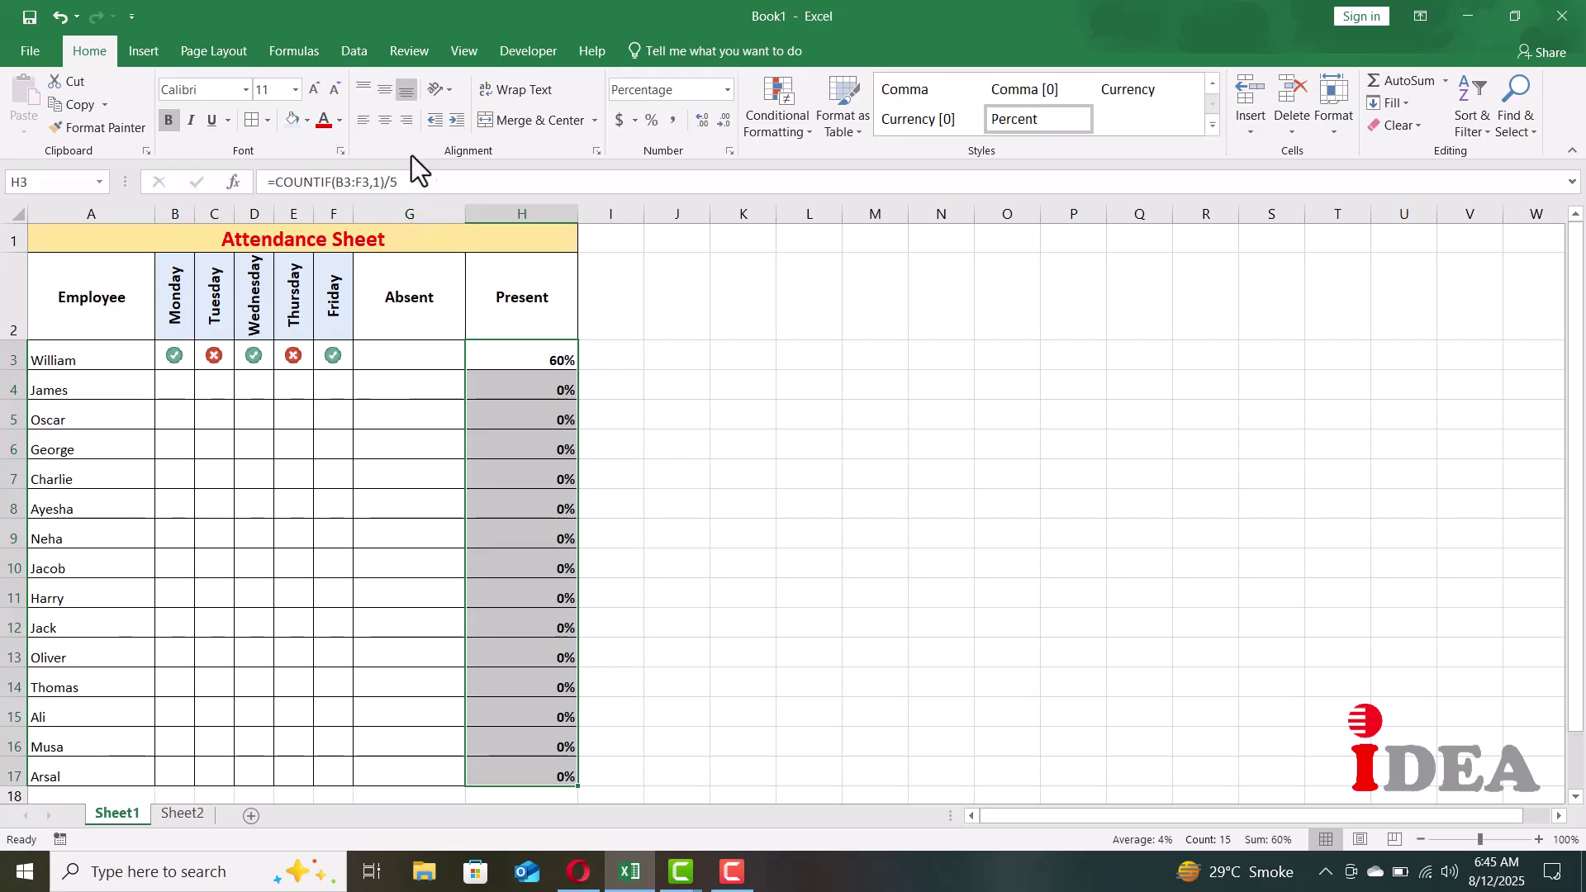
click(386, 91)
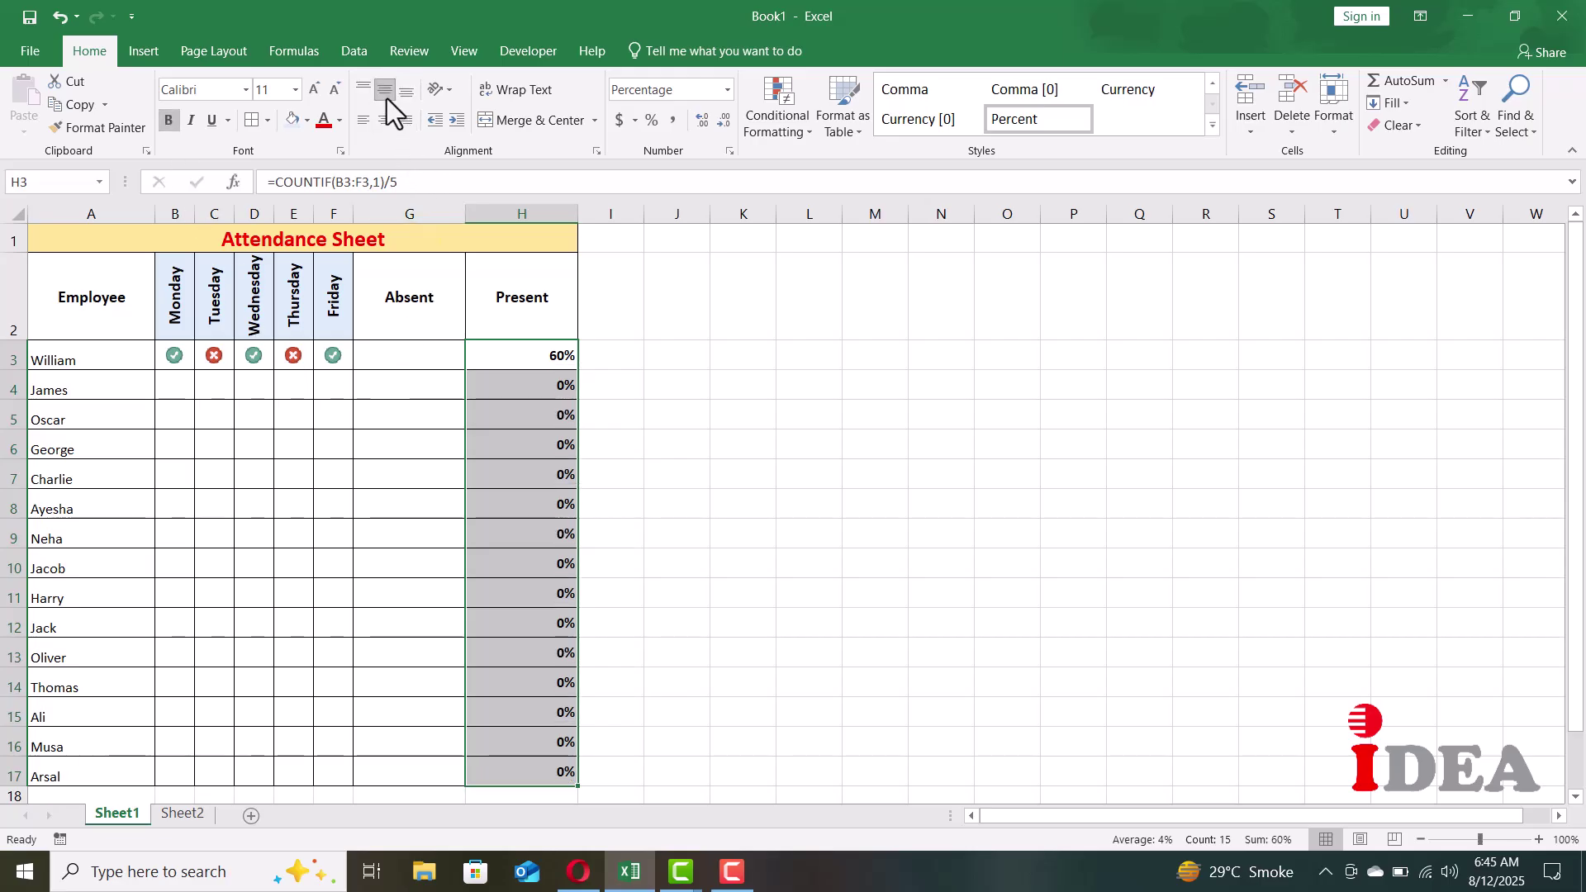
Enter =1-H3 in Absent cell G3 and fill the formula down to G17
click(438, 366)
text(=)
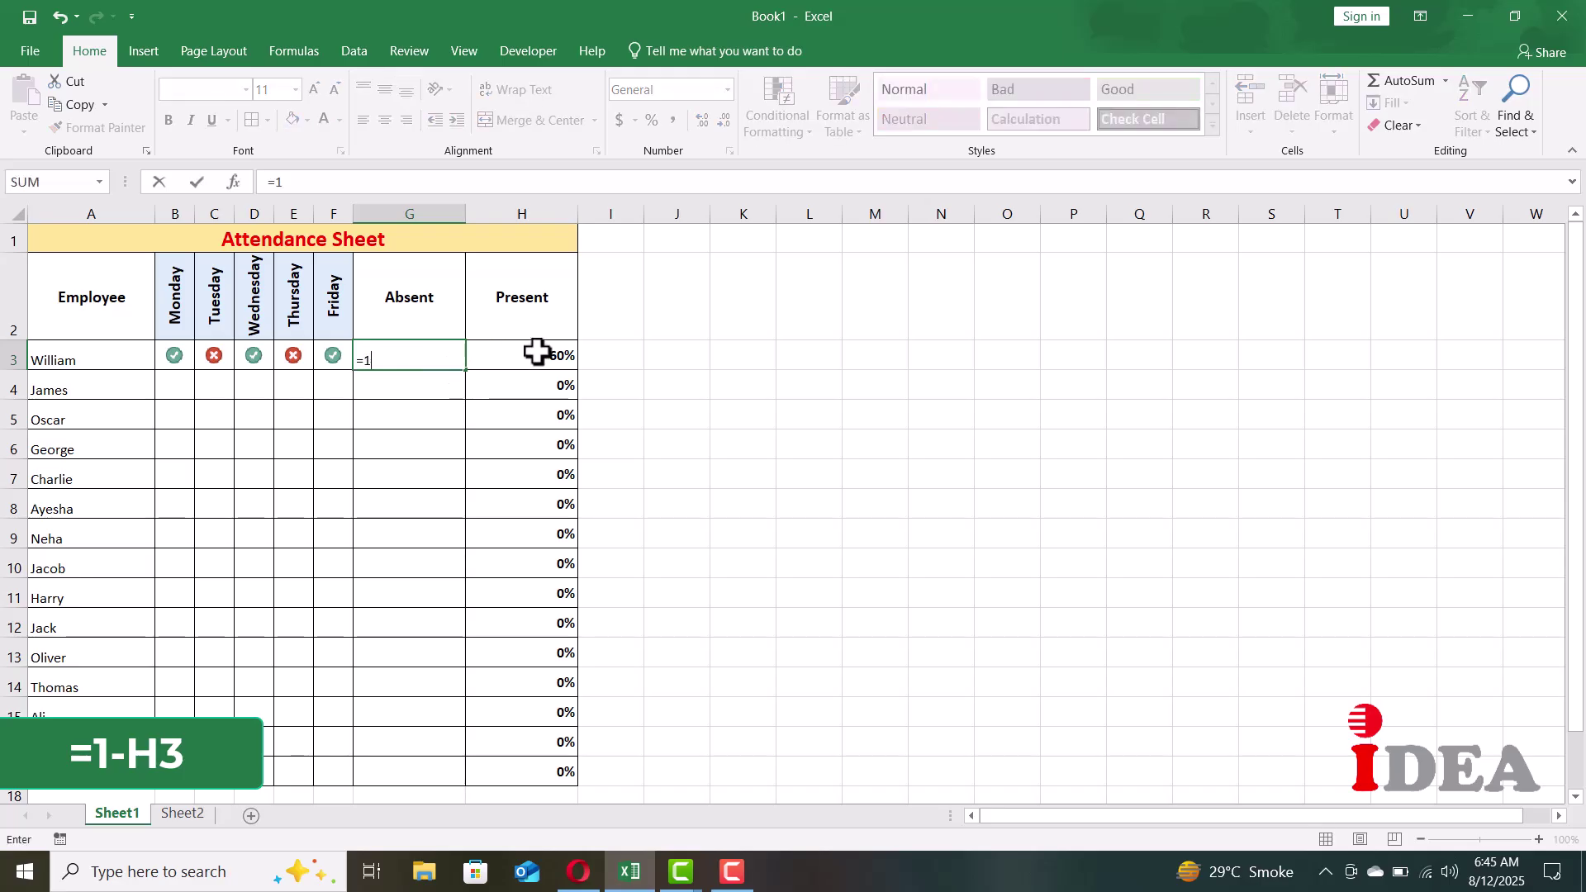
text(1-)
click(537, 351)
text(+)
key(Return)
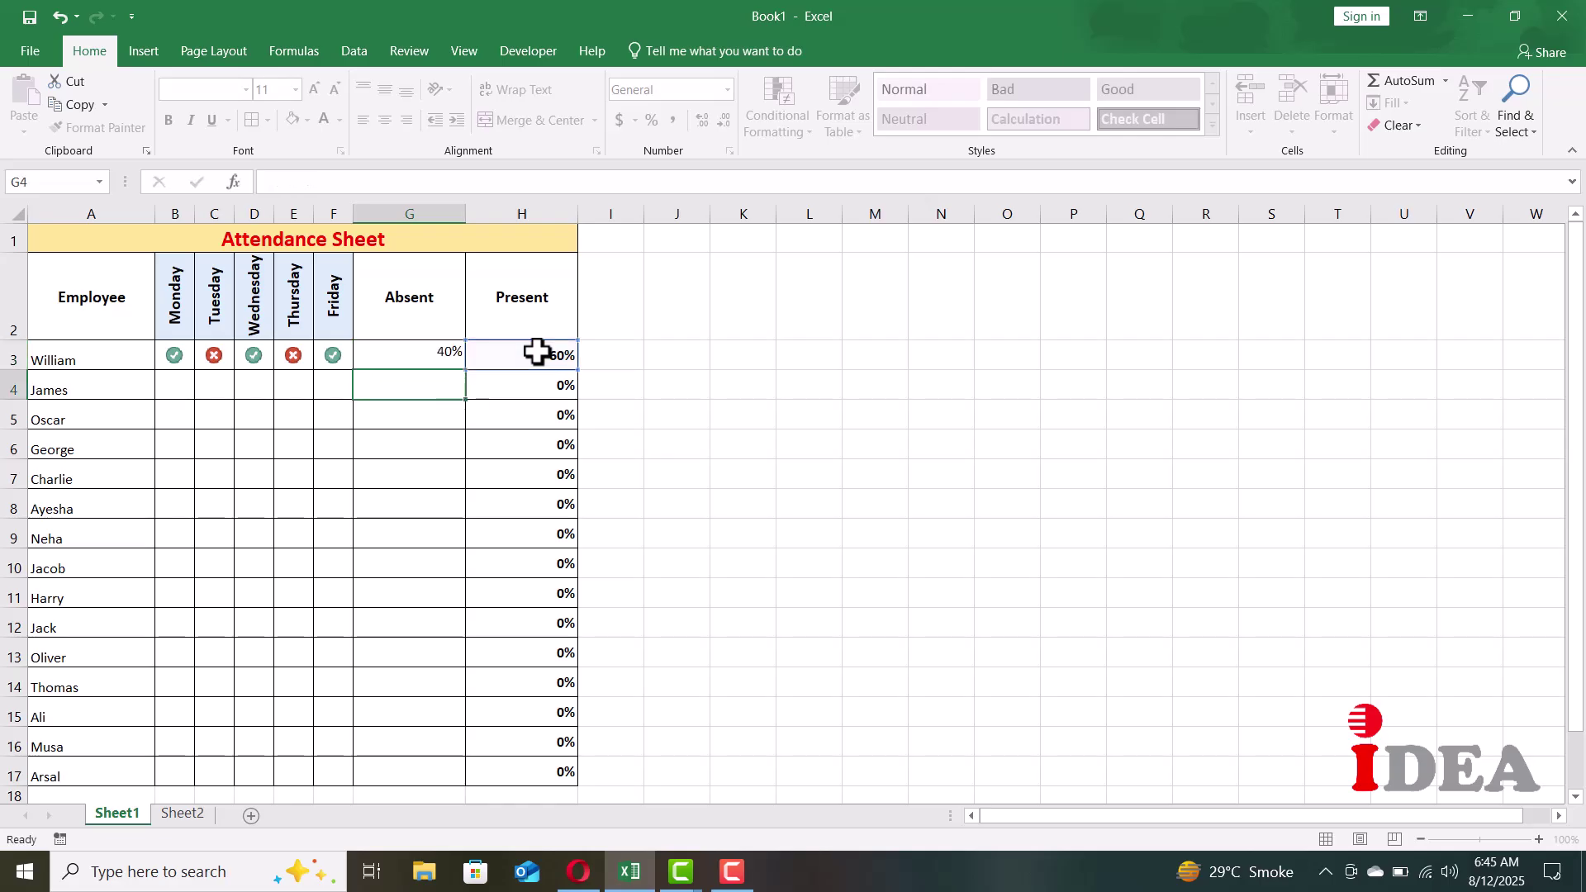
click(460, 358)
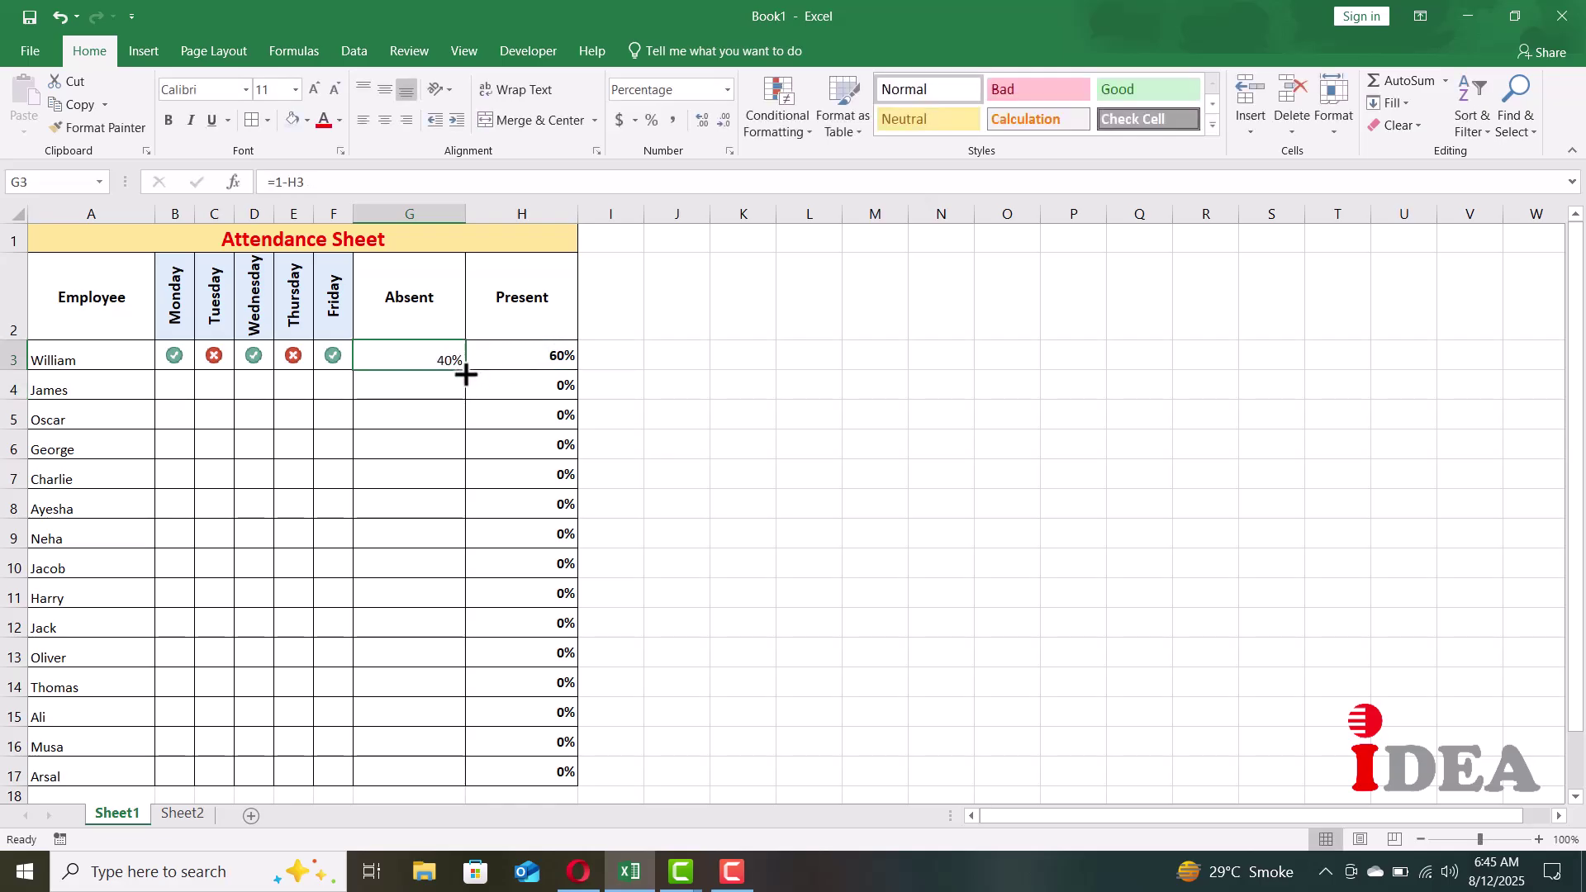
double_click(465, 370)
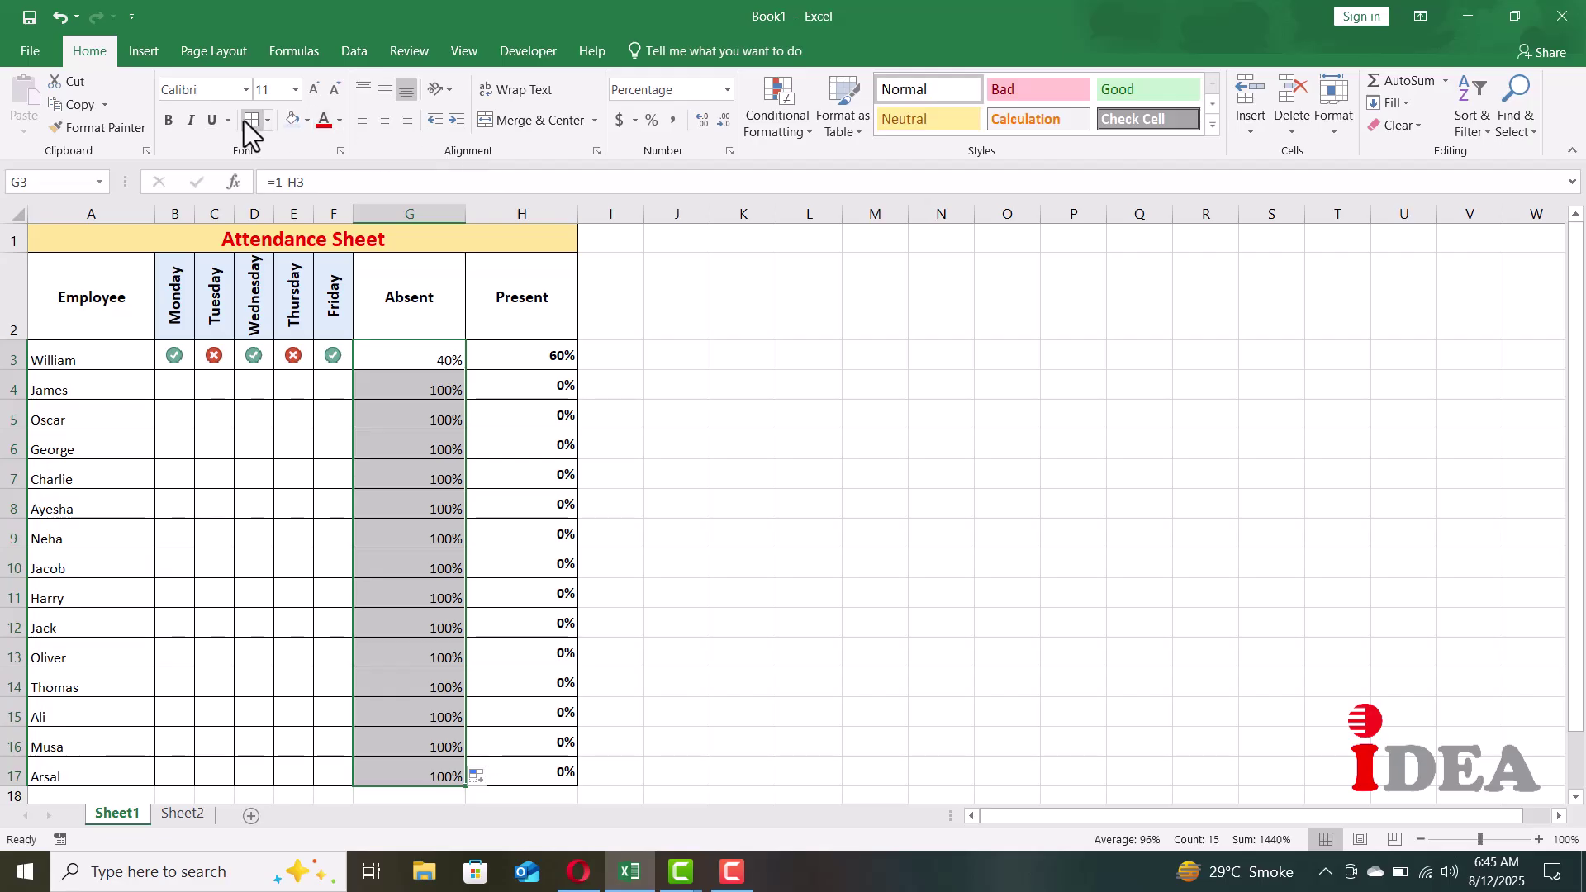
Make the Absent percentages in G3:G17 bold and align them to the vertical middle
click(167, 120)
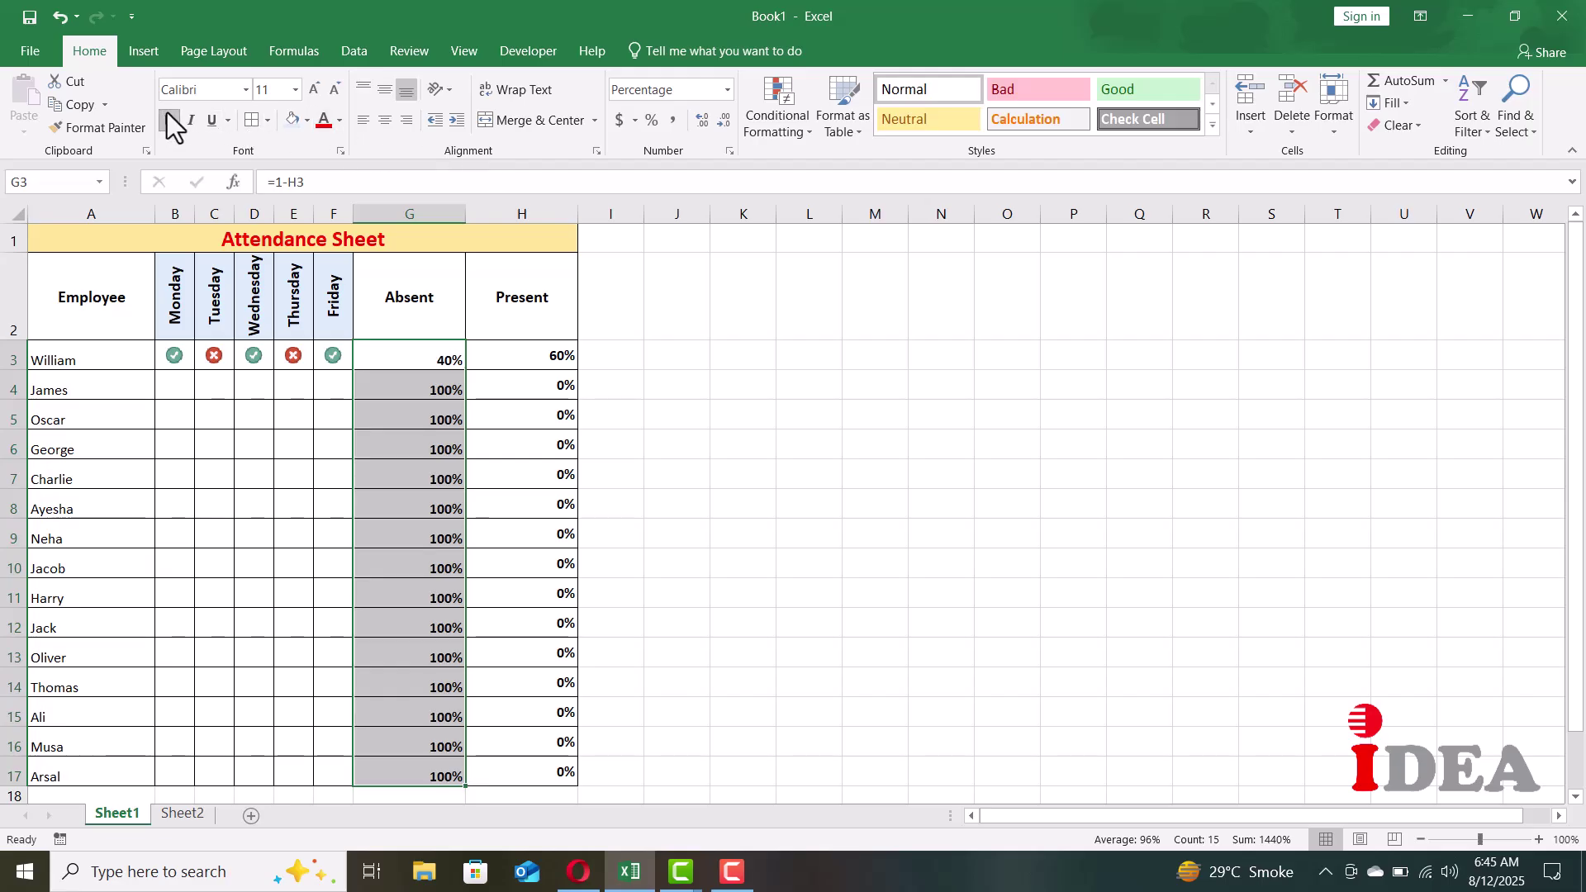
click(385, 89)
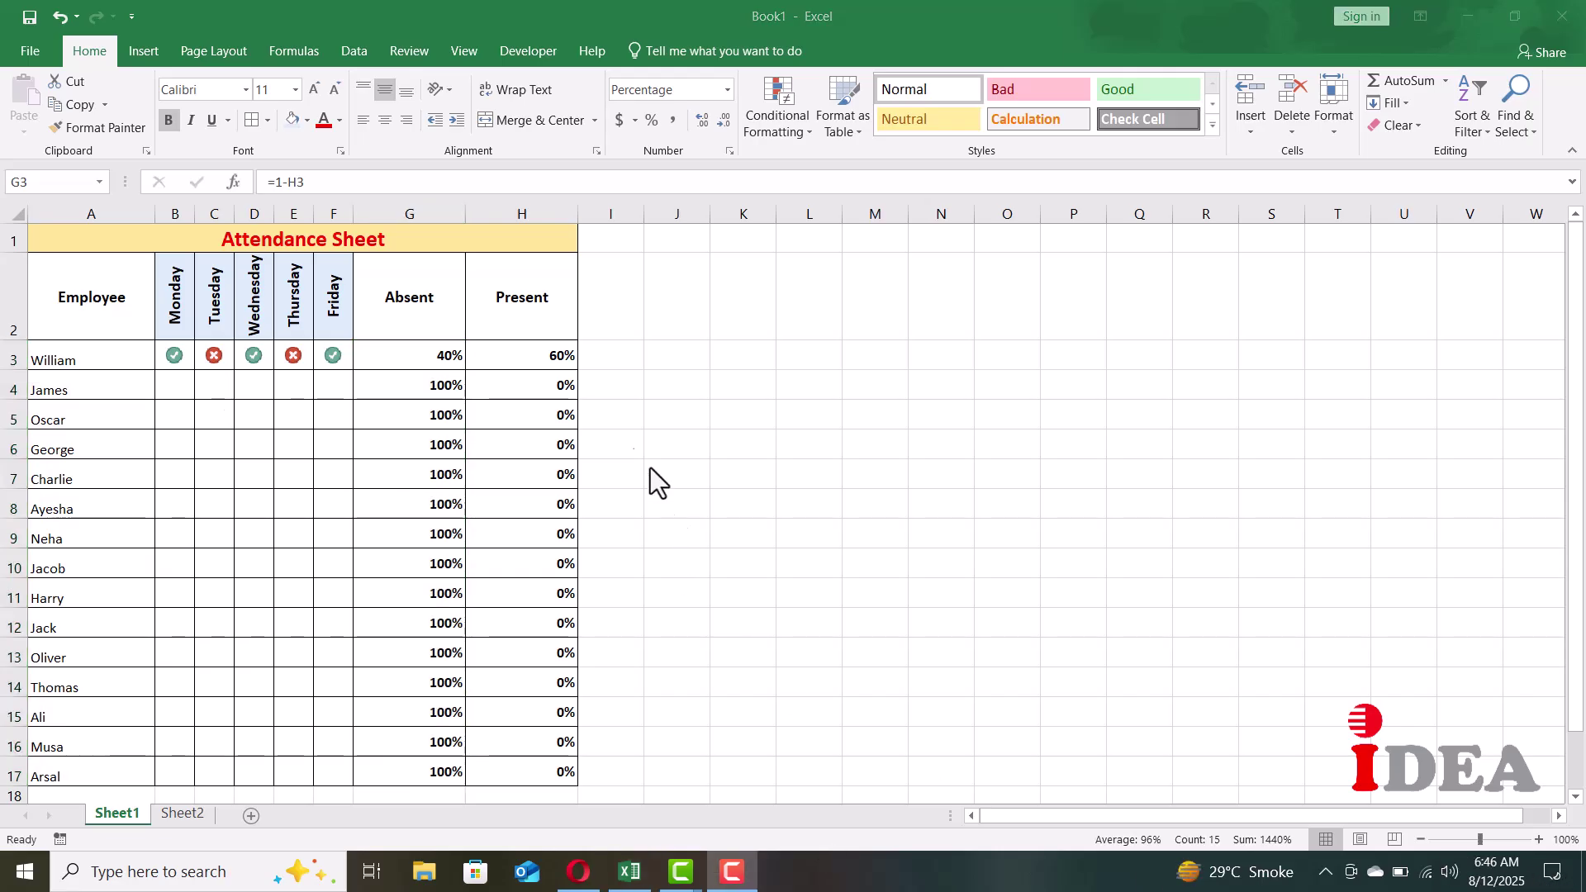
Create a data bar rule for Present cells H3:H17 with Formula-type limits, minimum 0 and maximum 1
drag(513, 360, 488, 764)
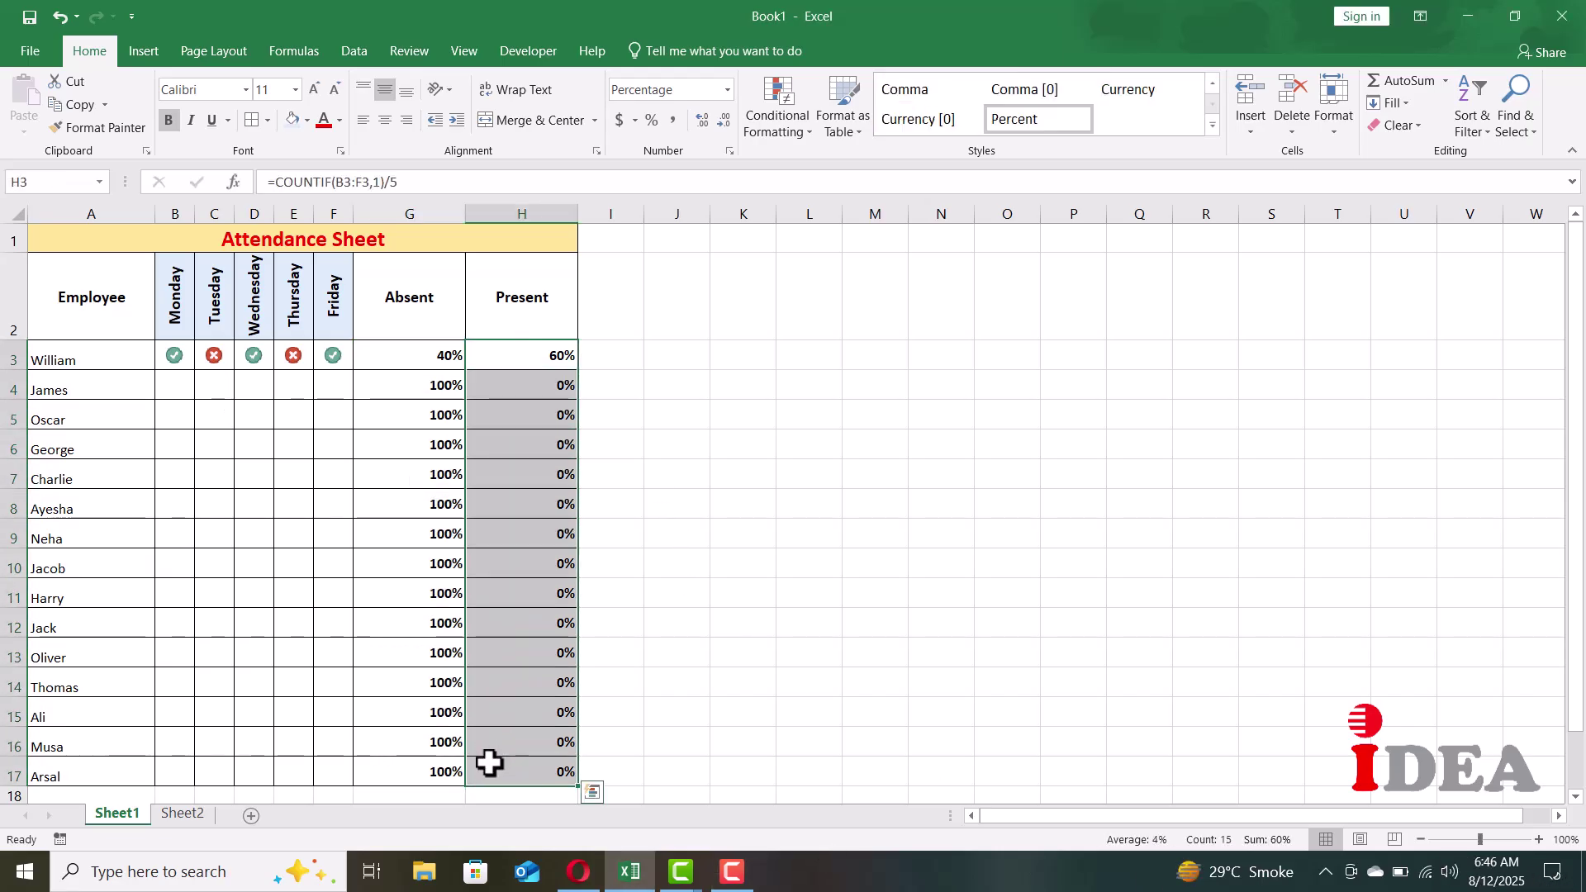
click(785, 129)
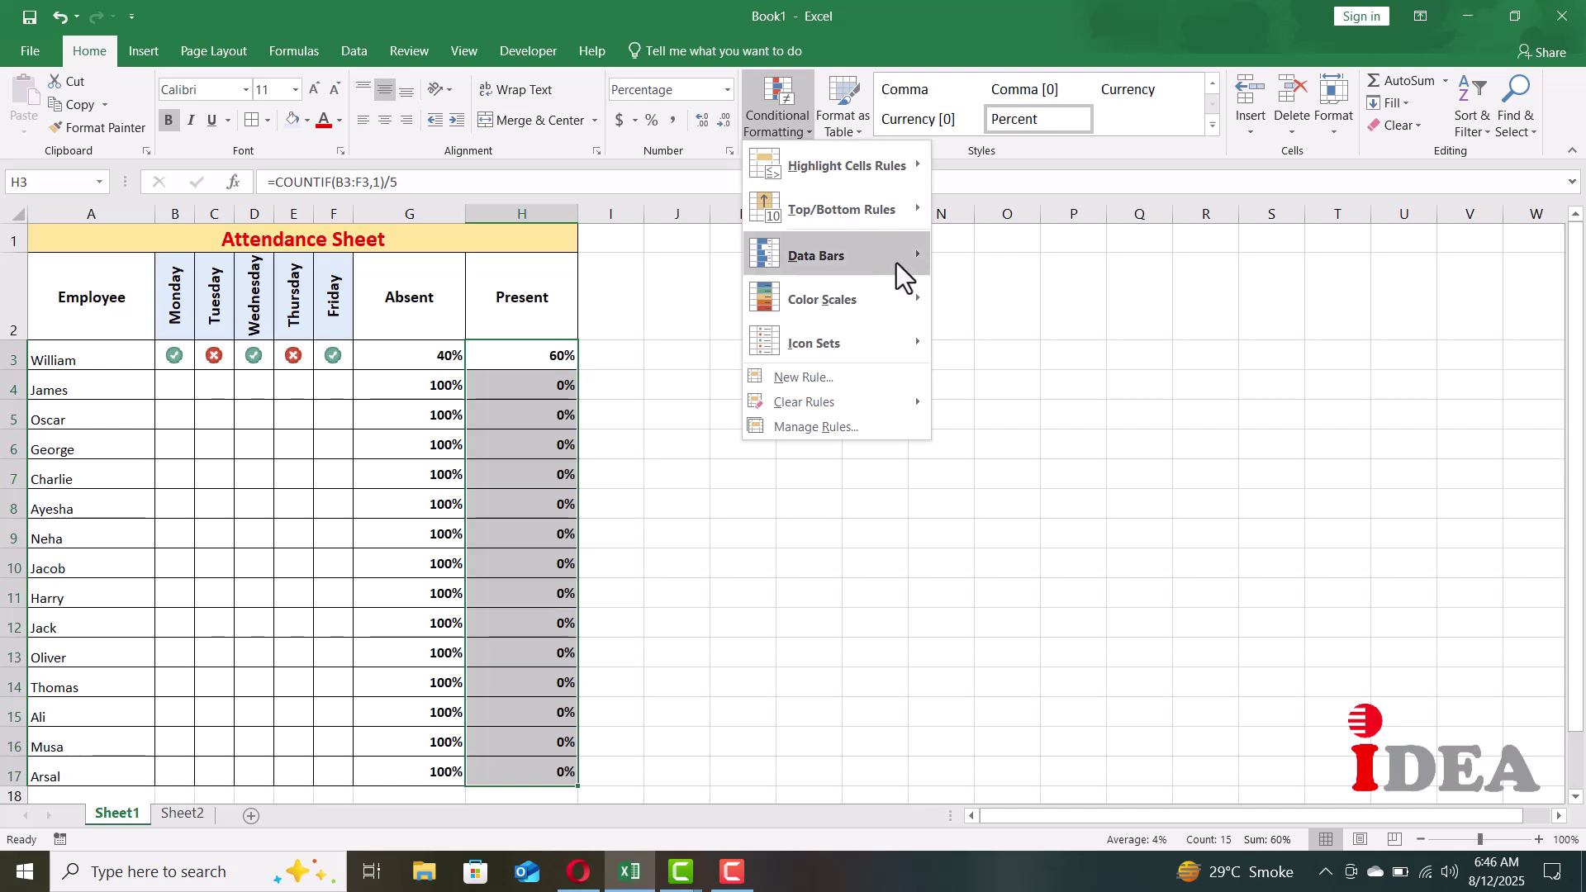
mouse_move(917, 254)
click(960, 430)
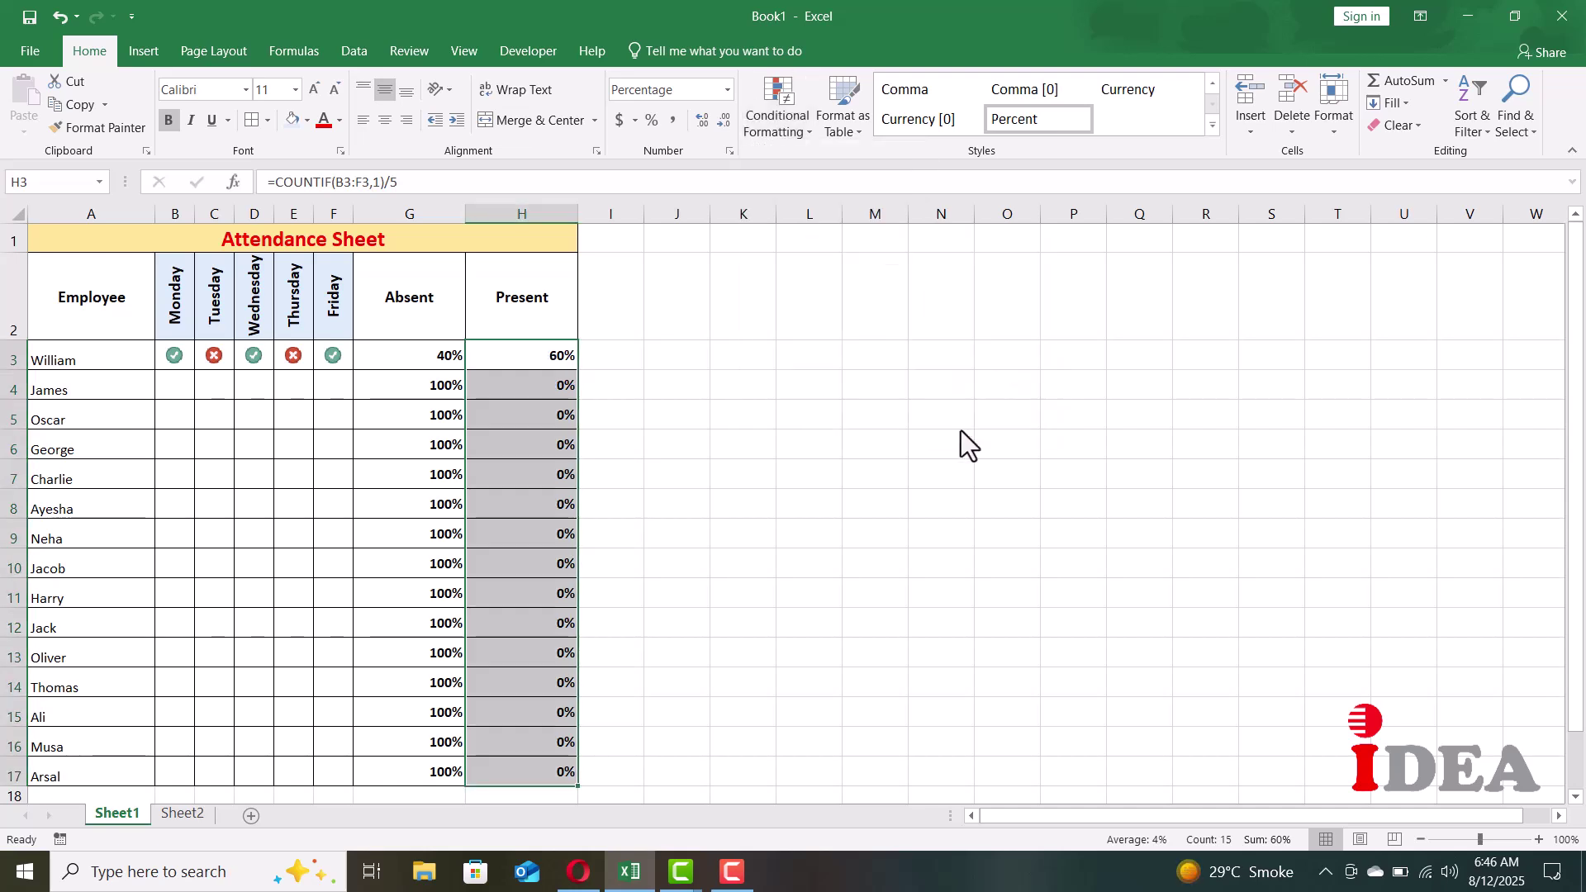
click(676, 433)
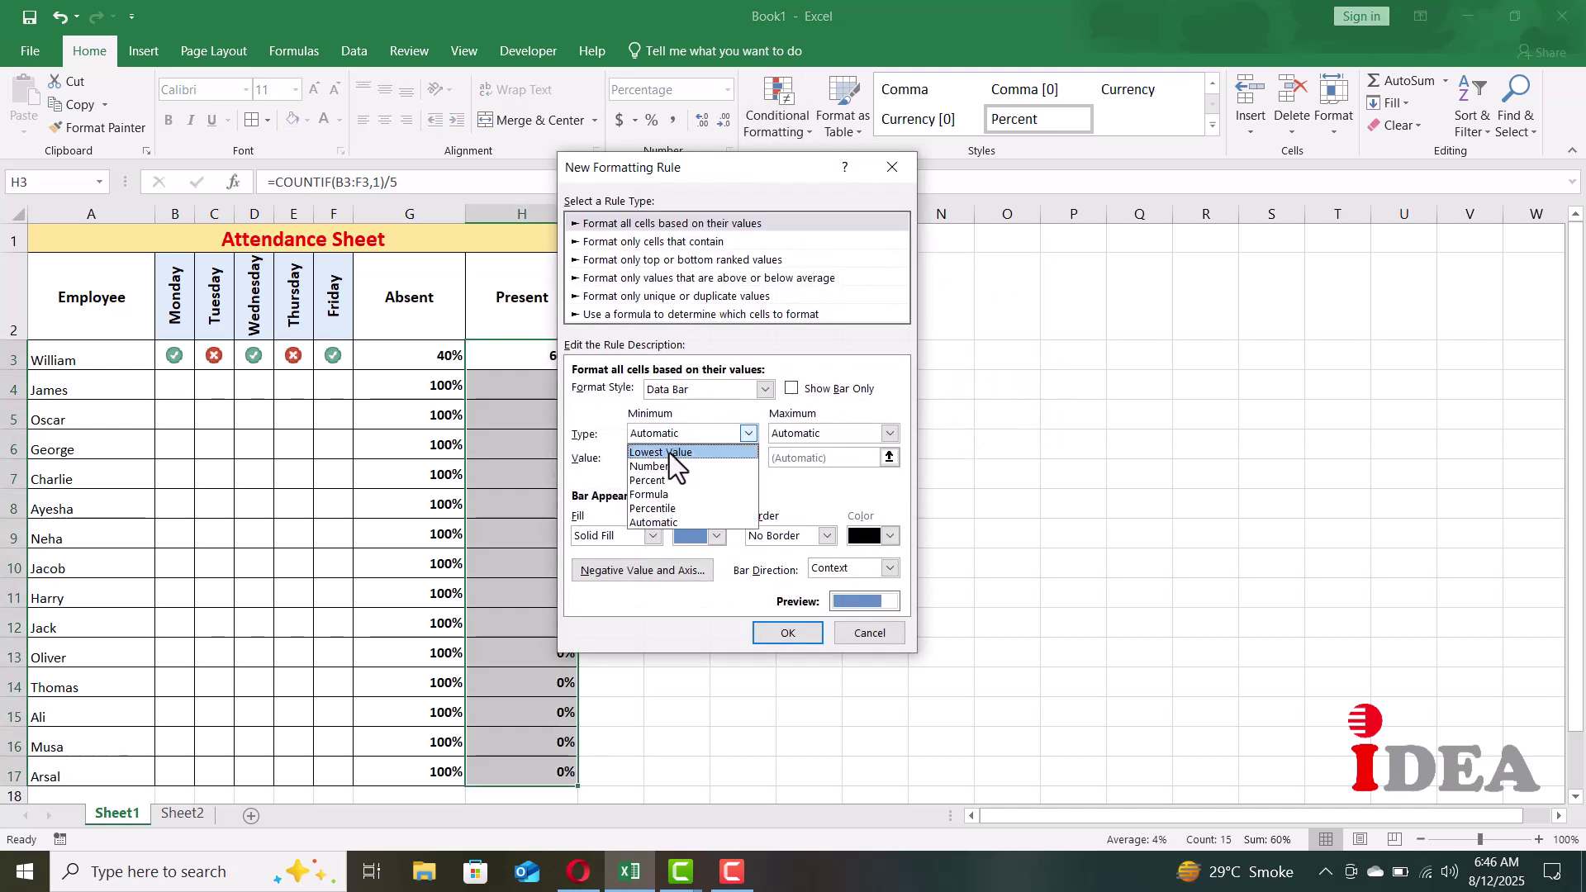
click(662, 492)
click(818, 433)
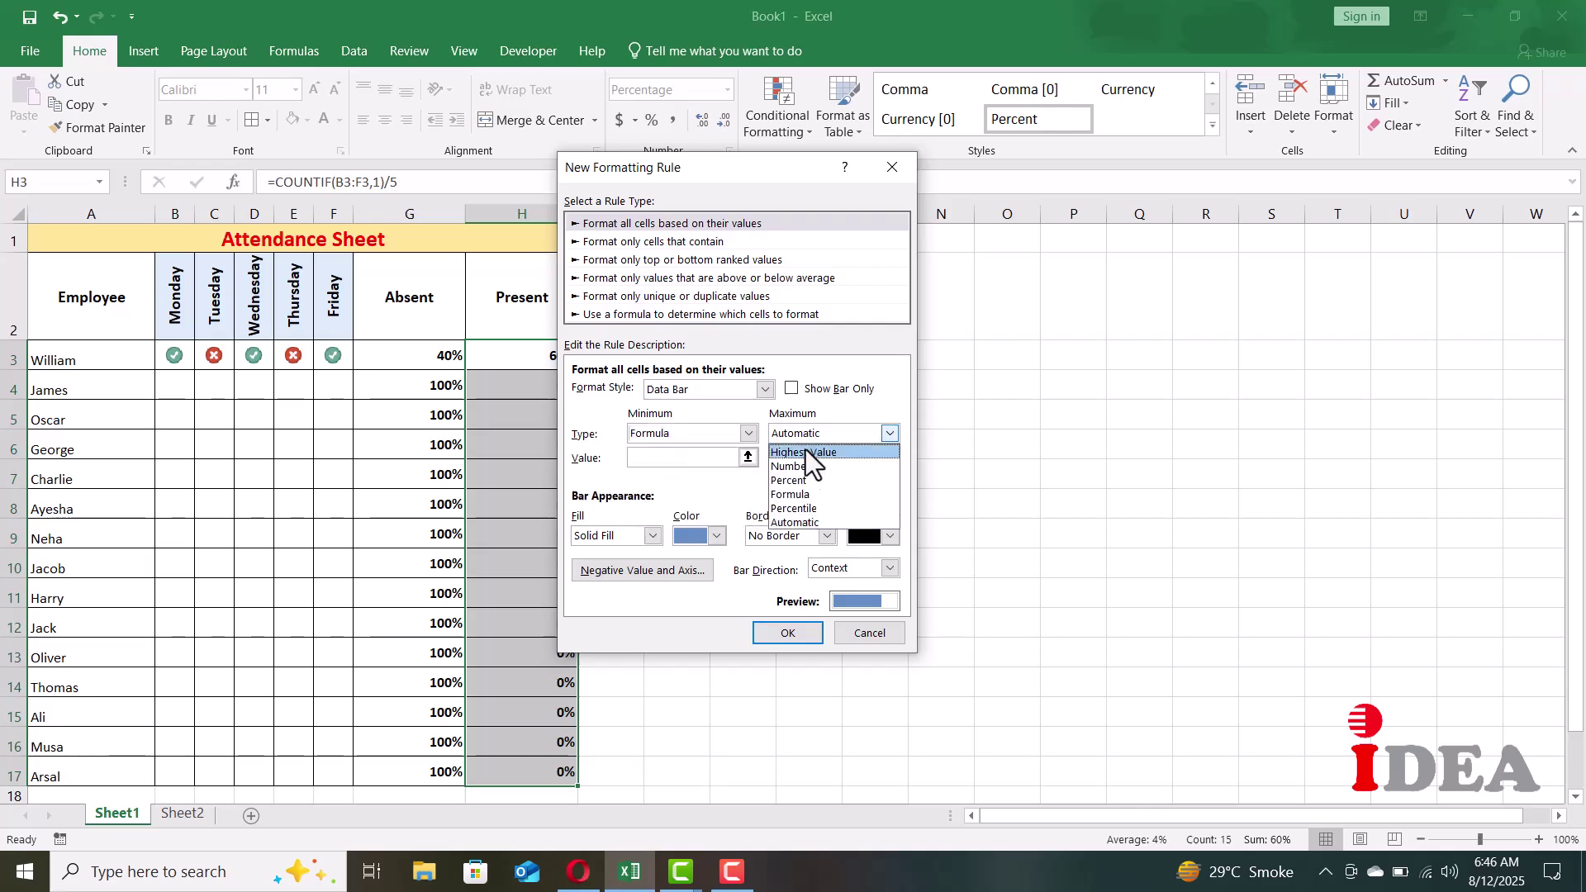
click(801, 493)
click(694, 461)
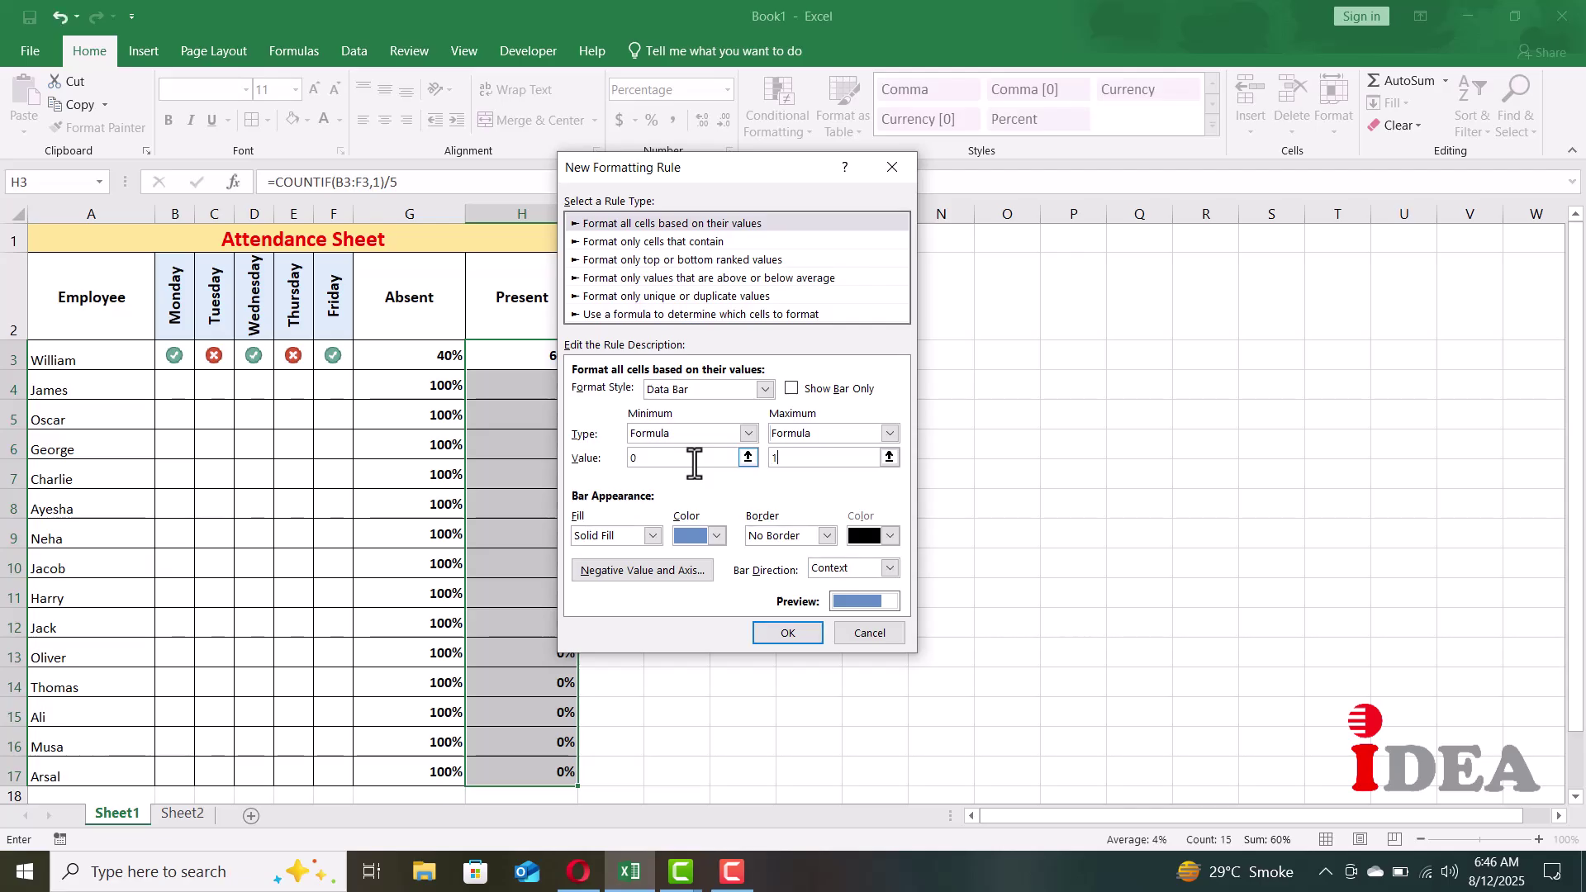
key(Tab)
Give the Present data bars a green fill and Left-to-Right direction, and apply the rule
click(717, 536)
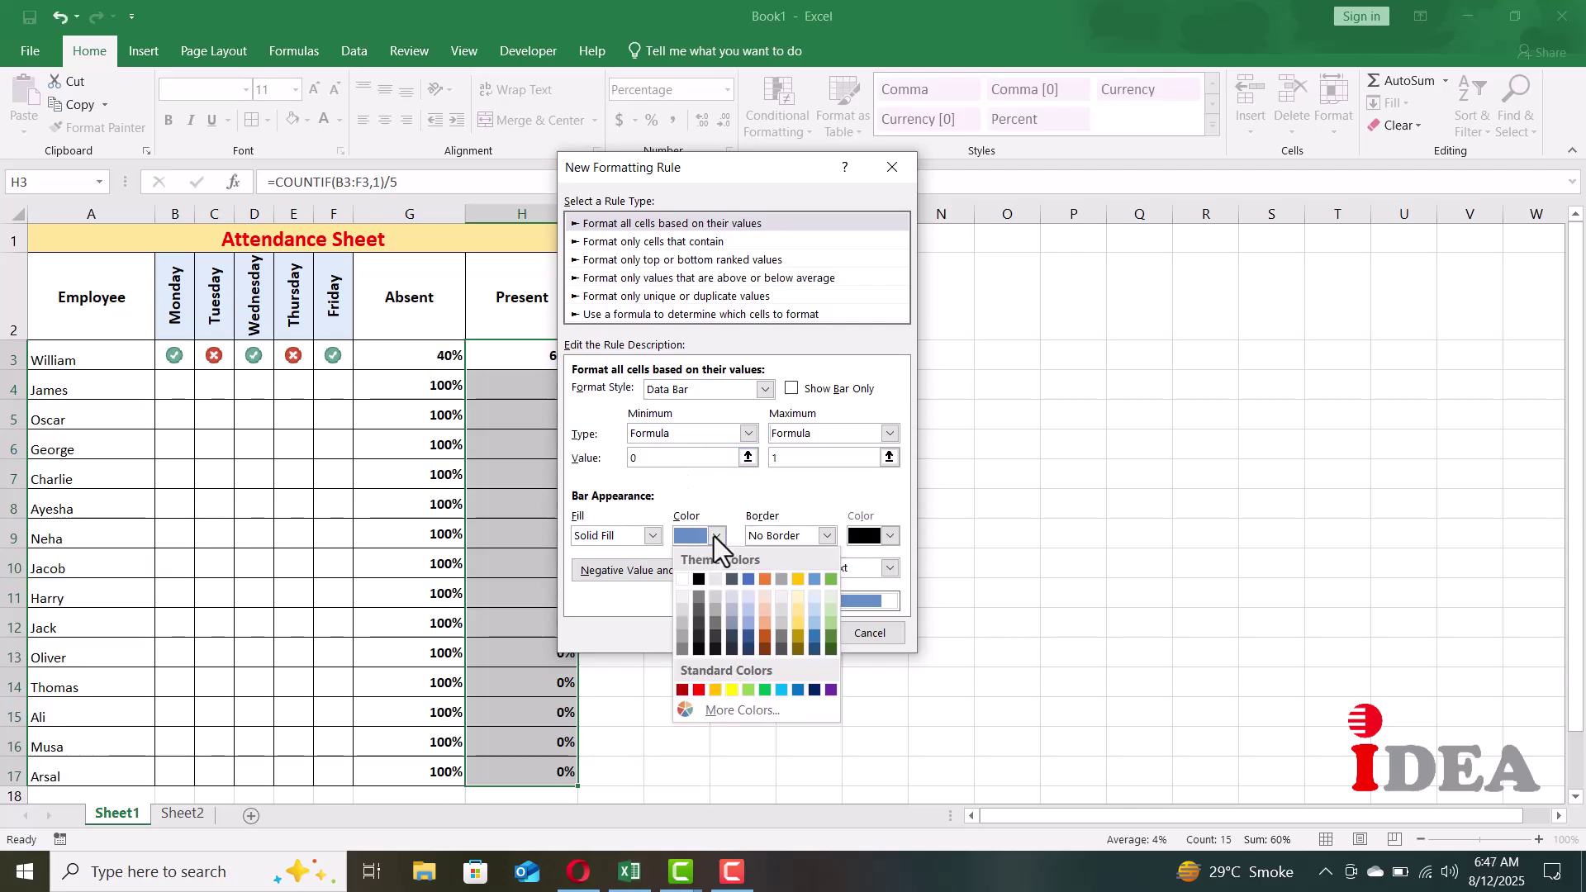
click(831, 583)
click(854, 570)
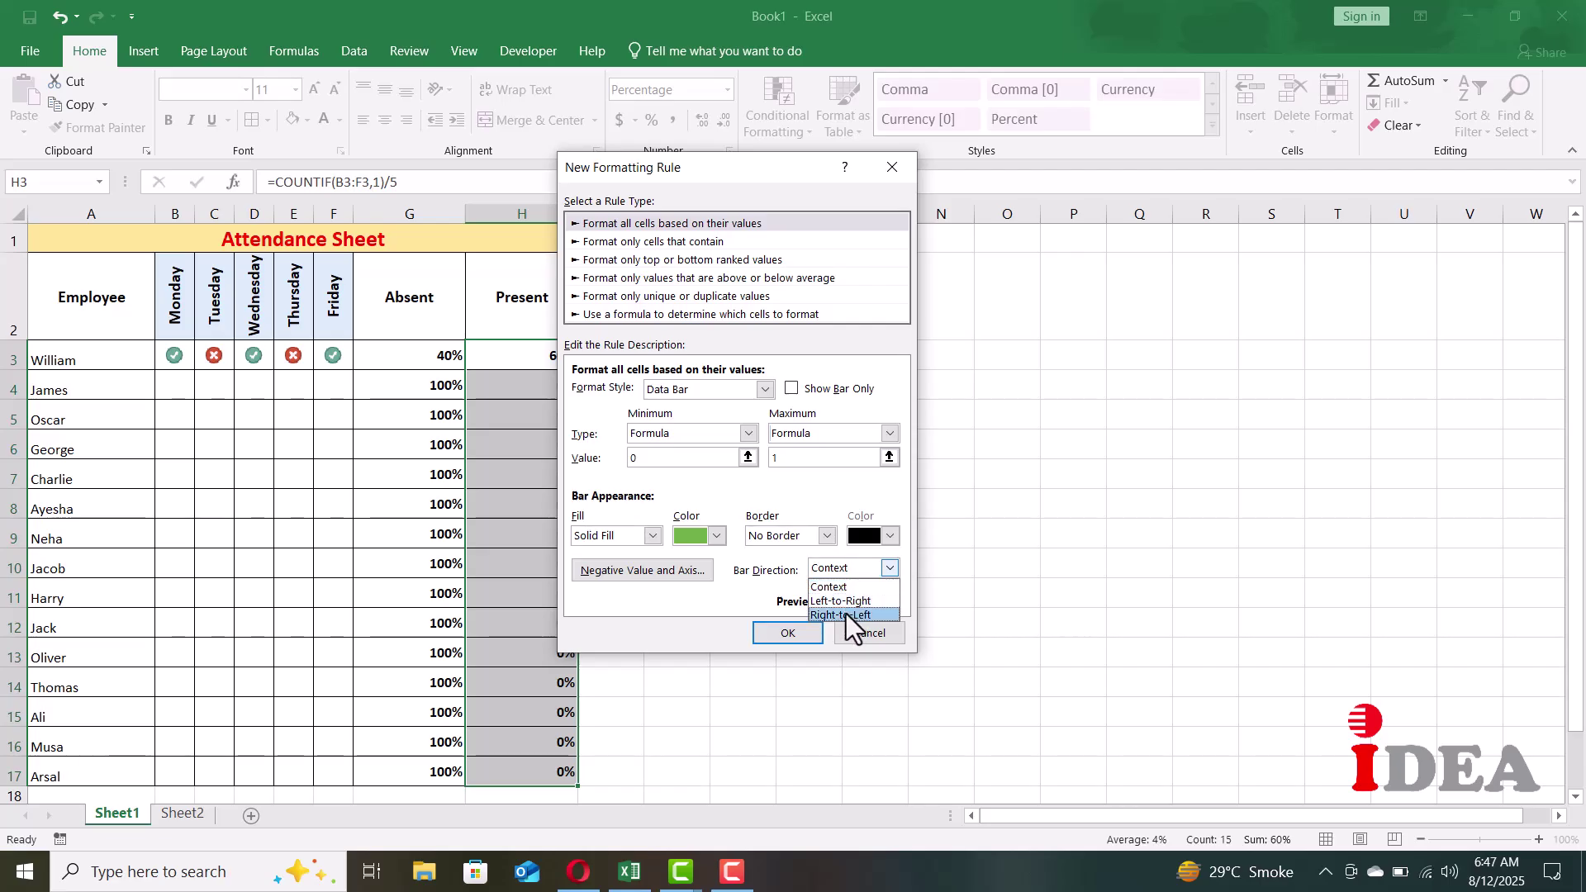
click(844, 601)
click(789, 632)
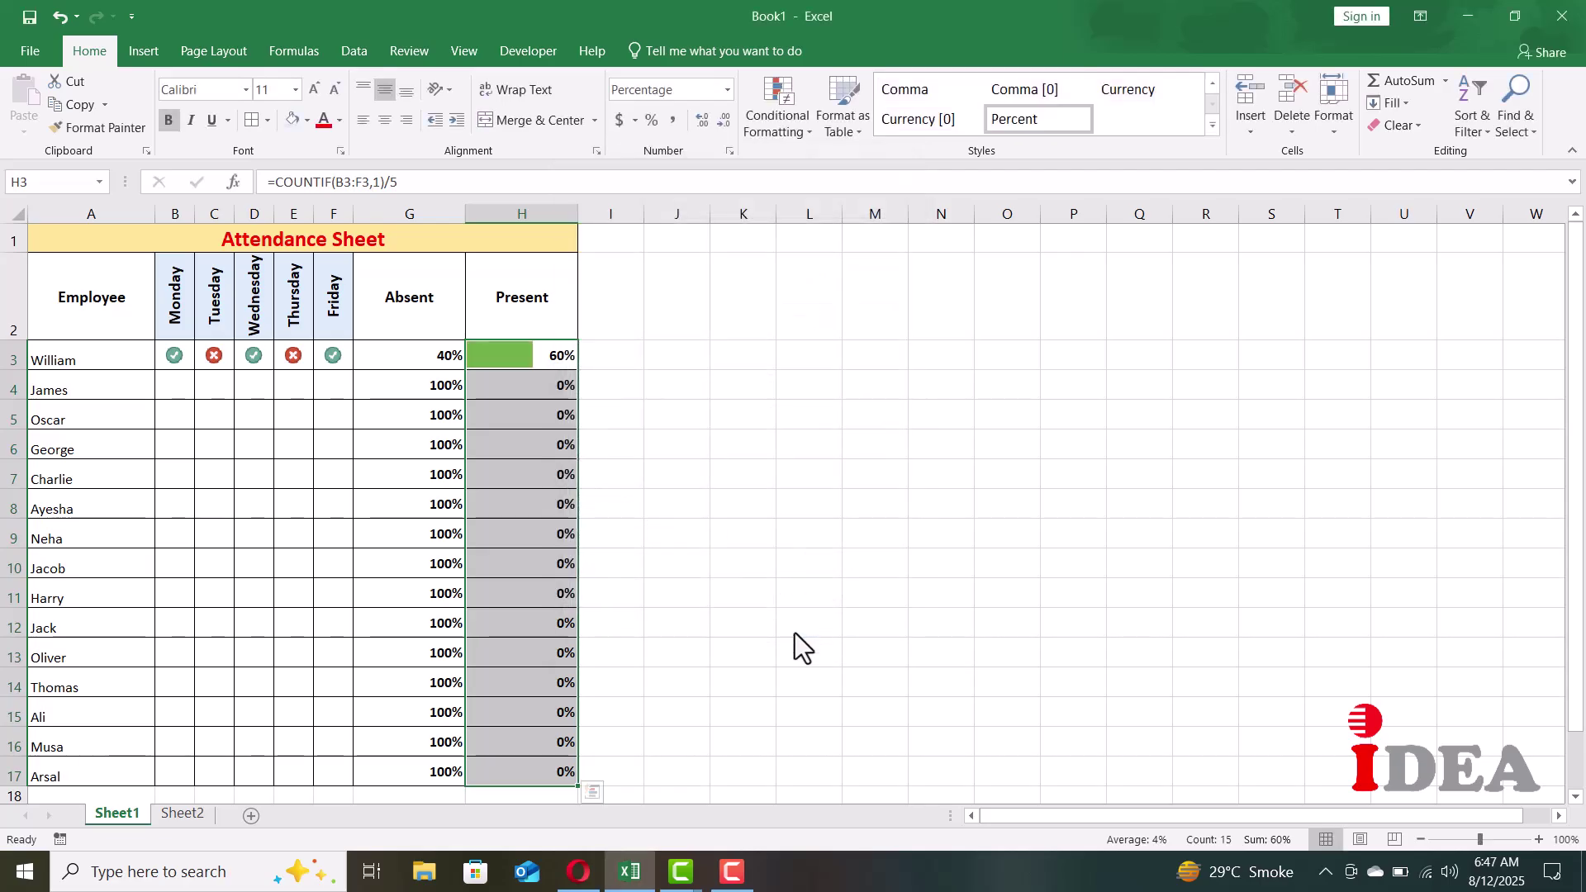
Start a custom data bar rule for Absent cells G3:G17 with a solid gold fill
drag(407, 363, 368, 768)
click(780, 124)
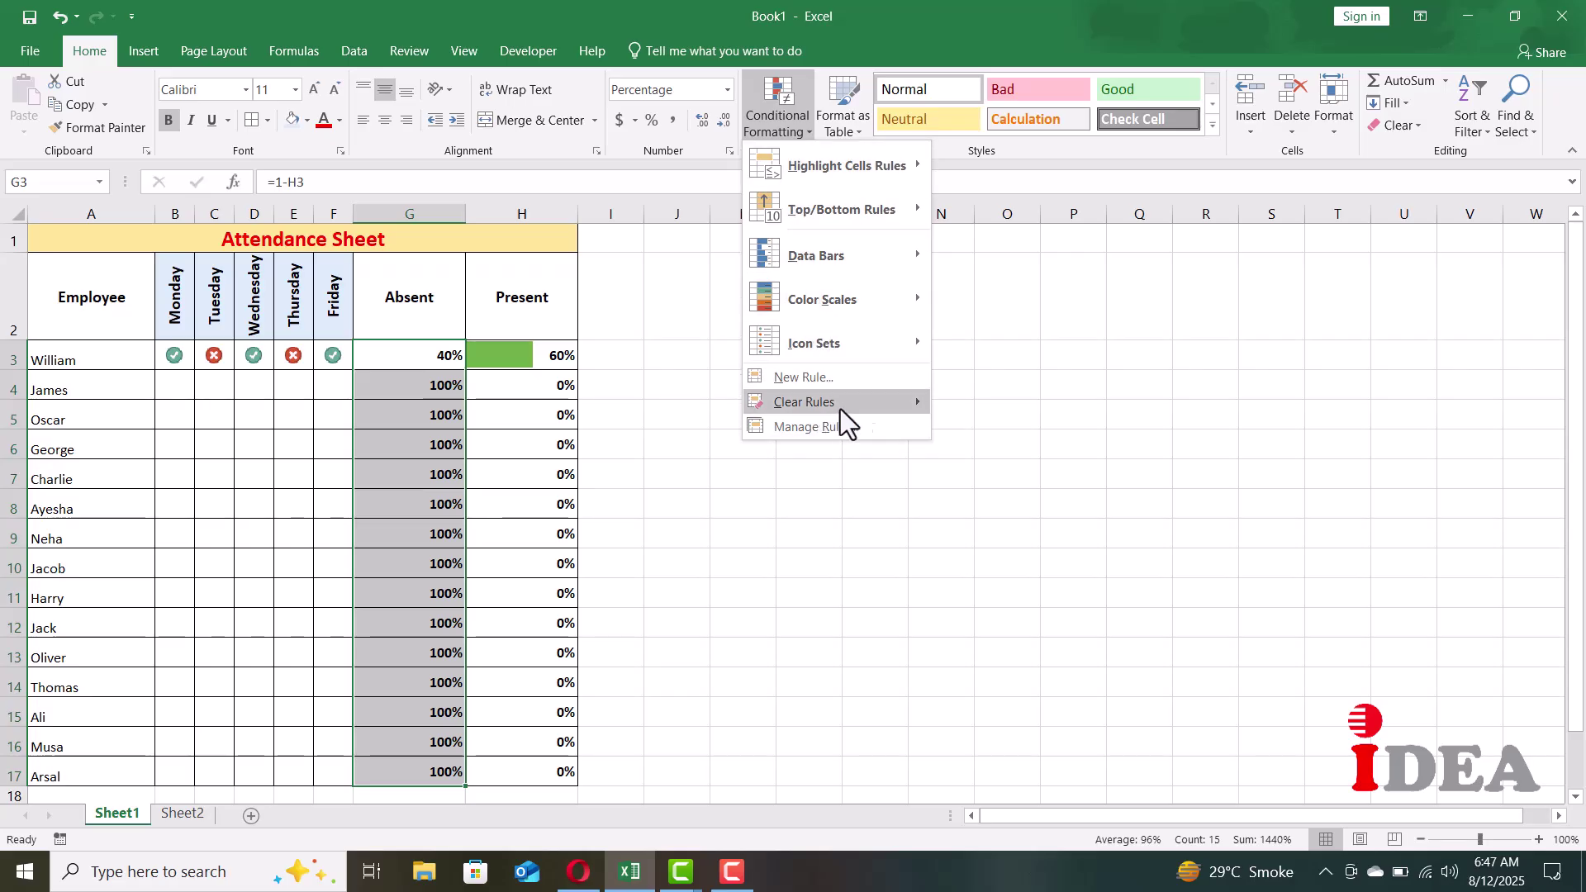
mouse_move(909, 257)
click(995, 430)
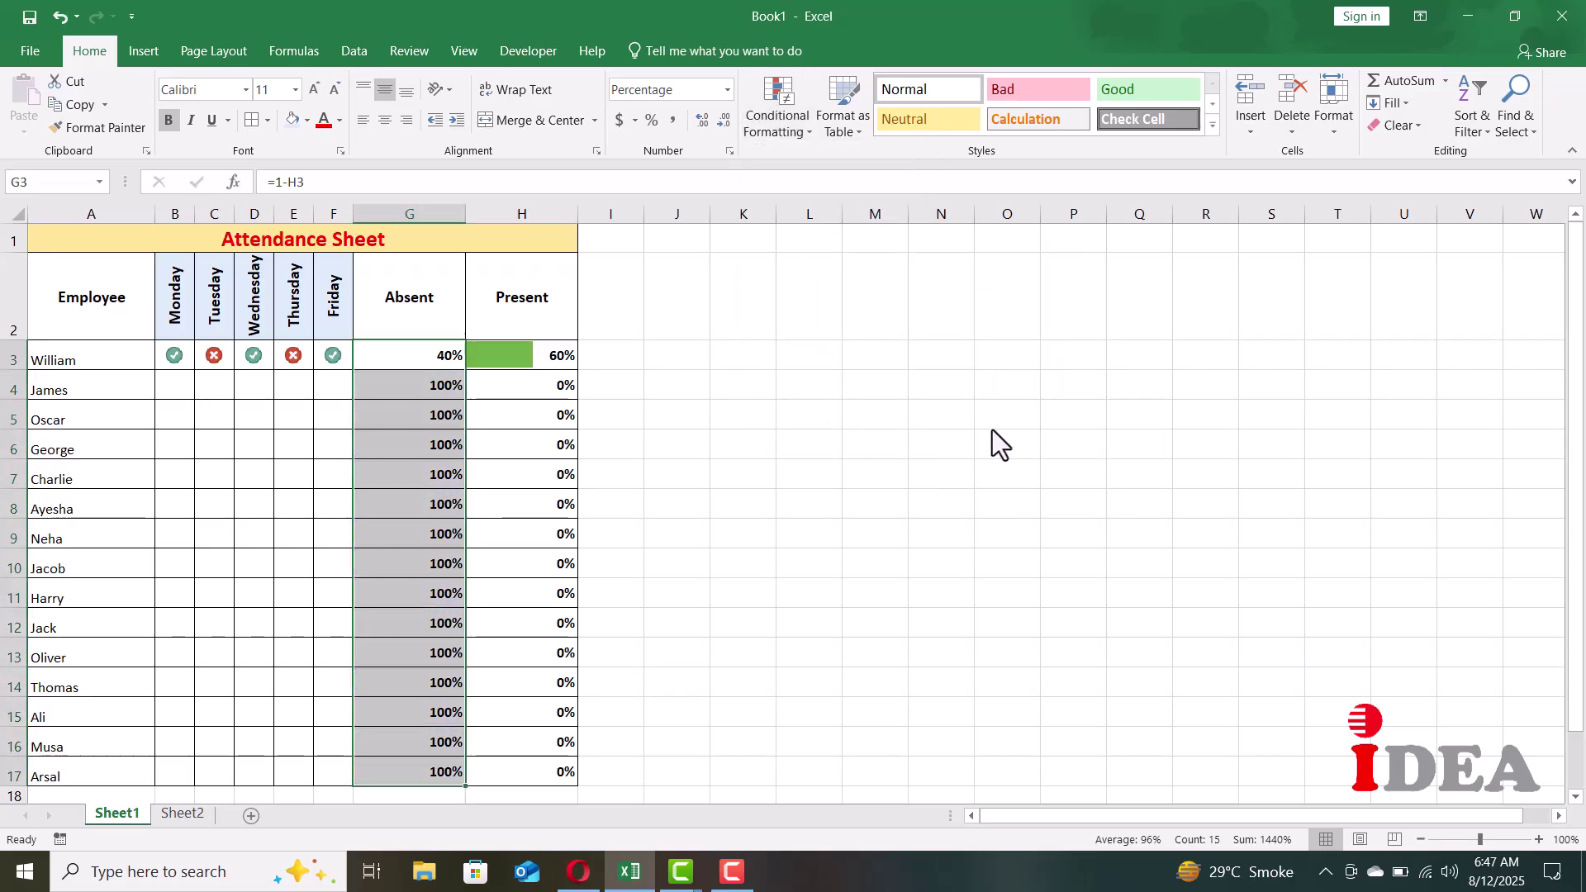
click(715, 536)
click(798, 580)
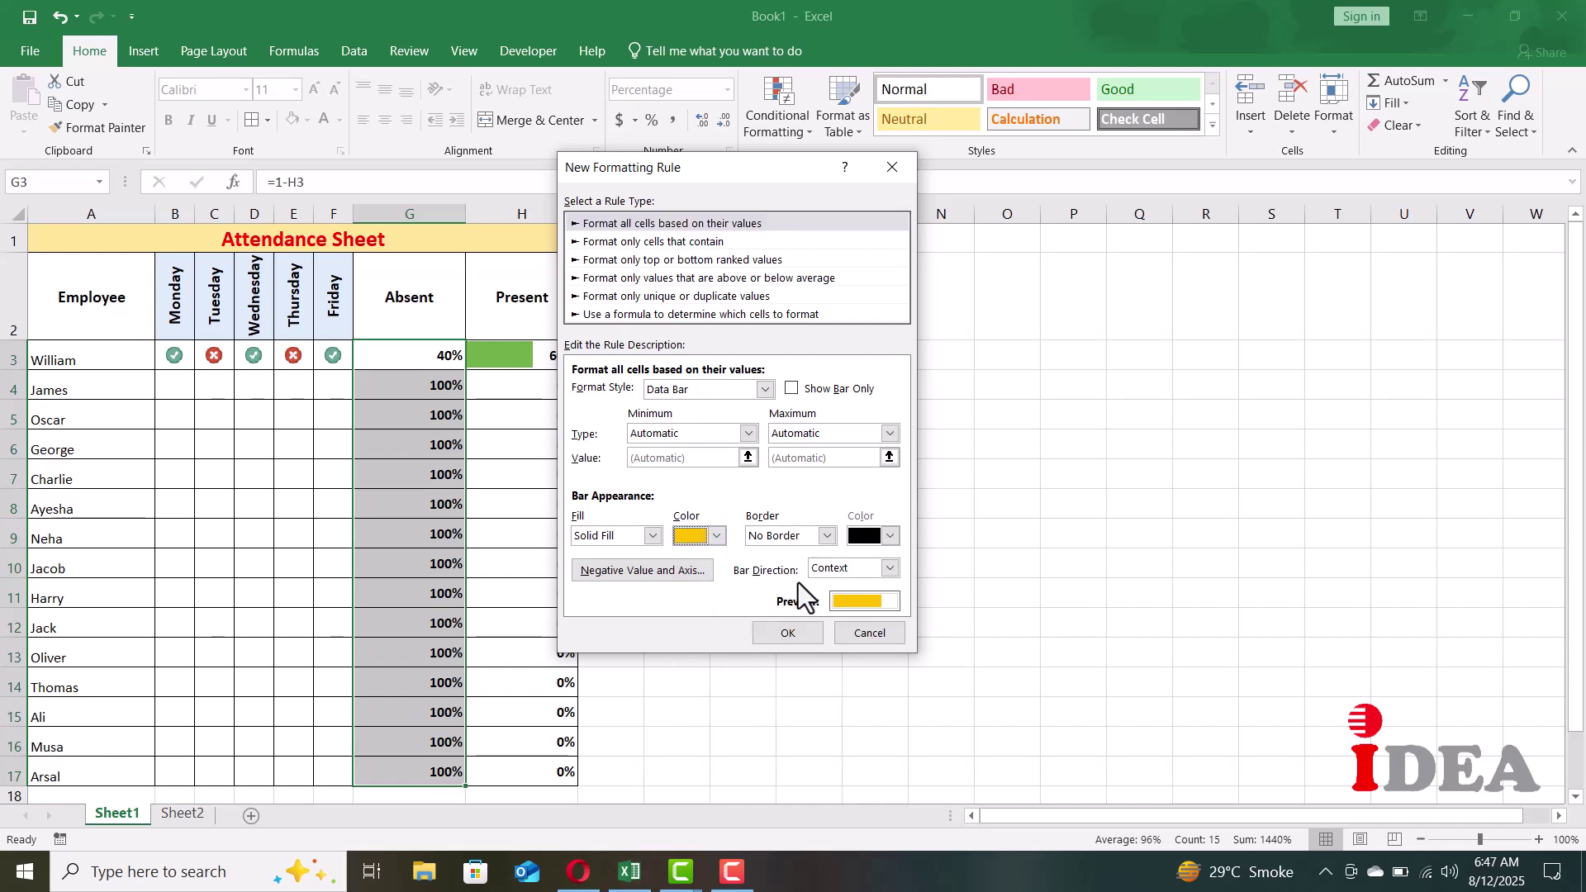
Set the Absent data bar limits to type Formula, with minimum 0 and maximum 1
click(748, 433)
click(689, 497)
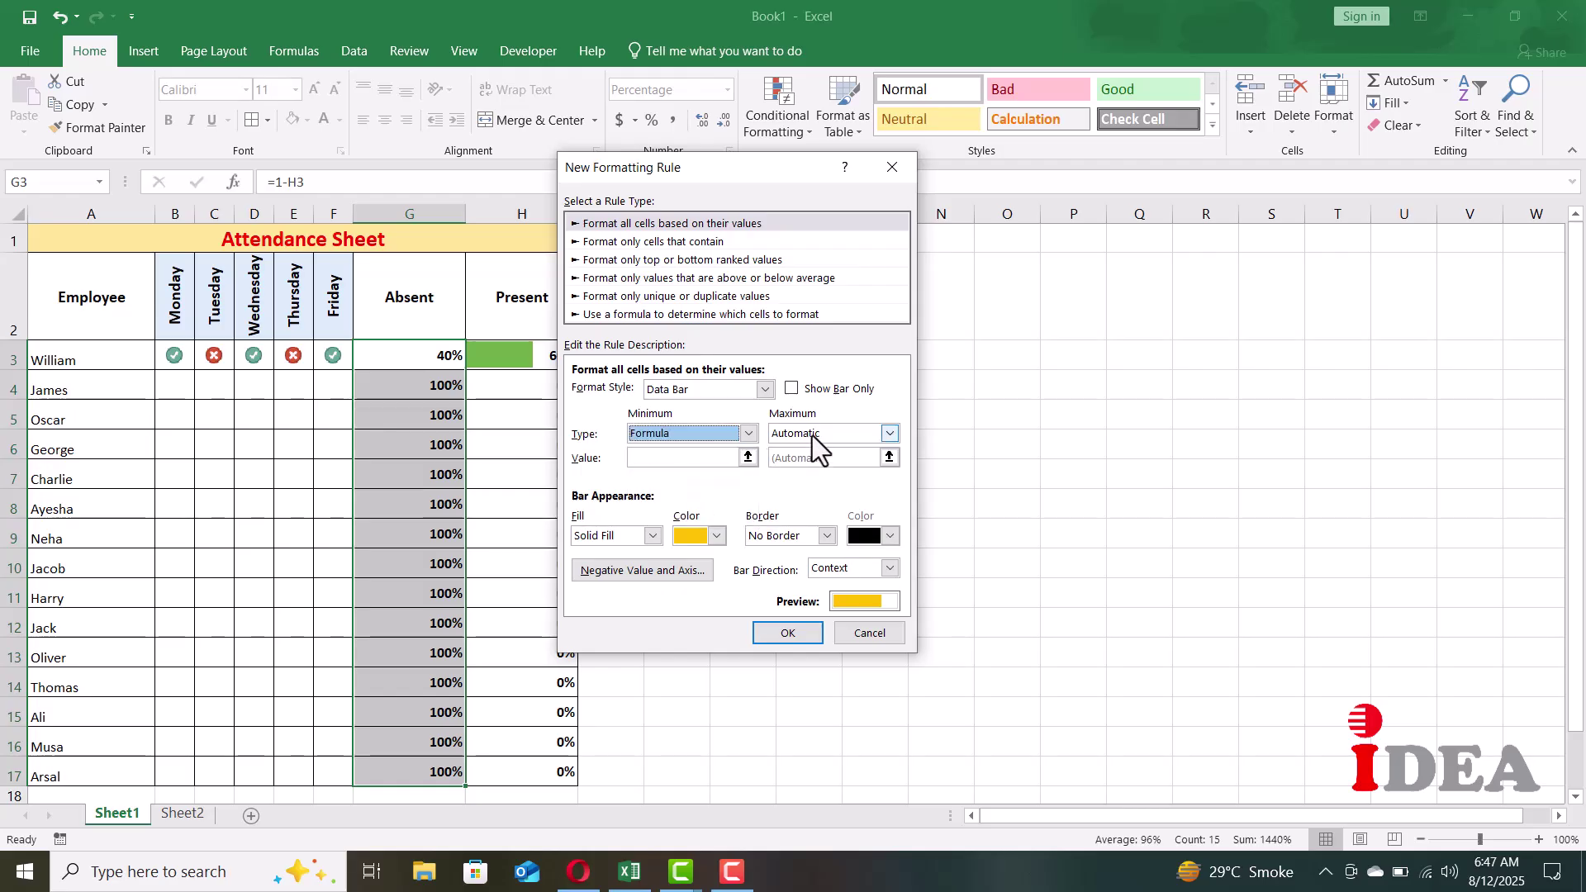
click(812, 436)
click(808, 494)
click(682, 457)
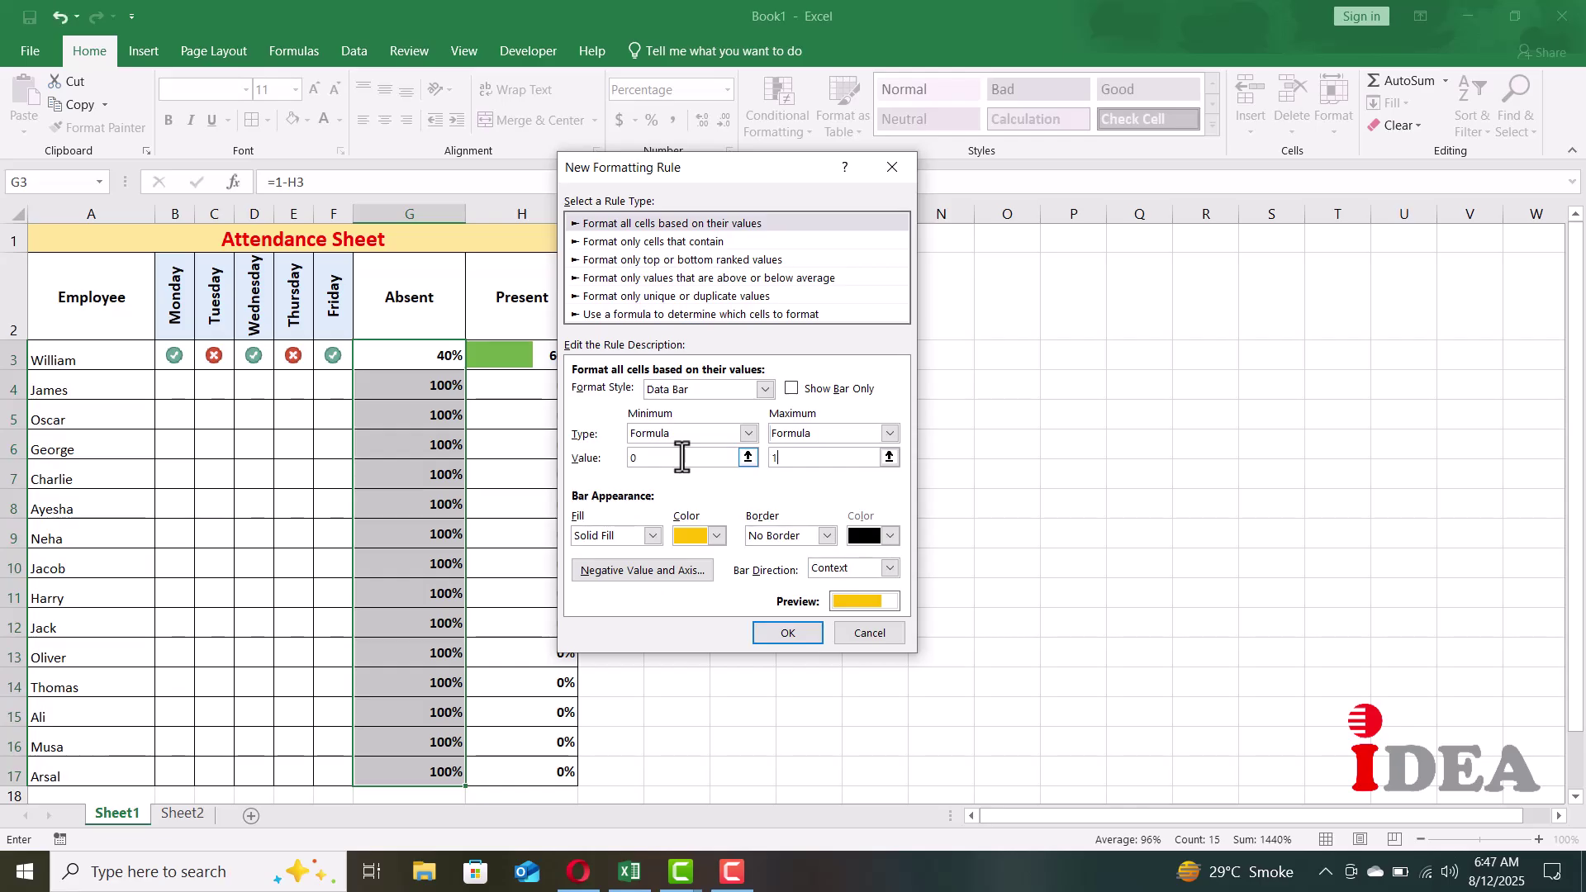
text(1)
key(Tab)
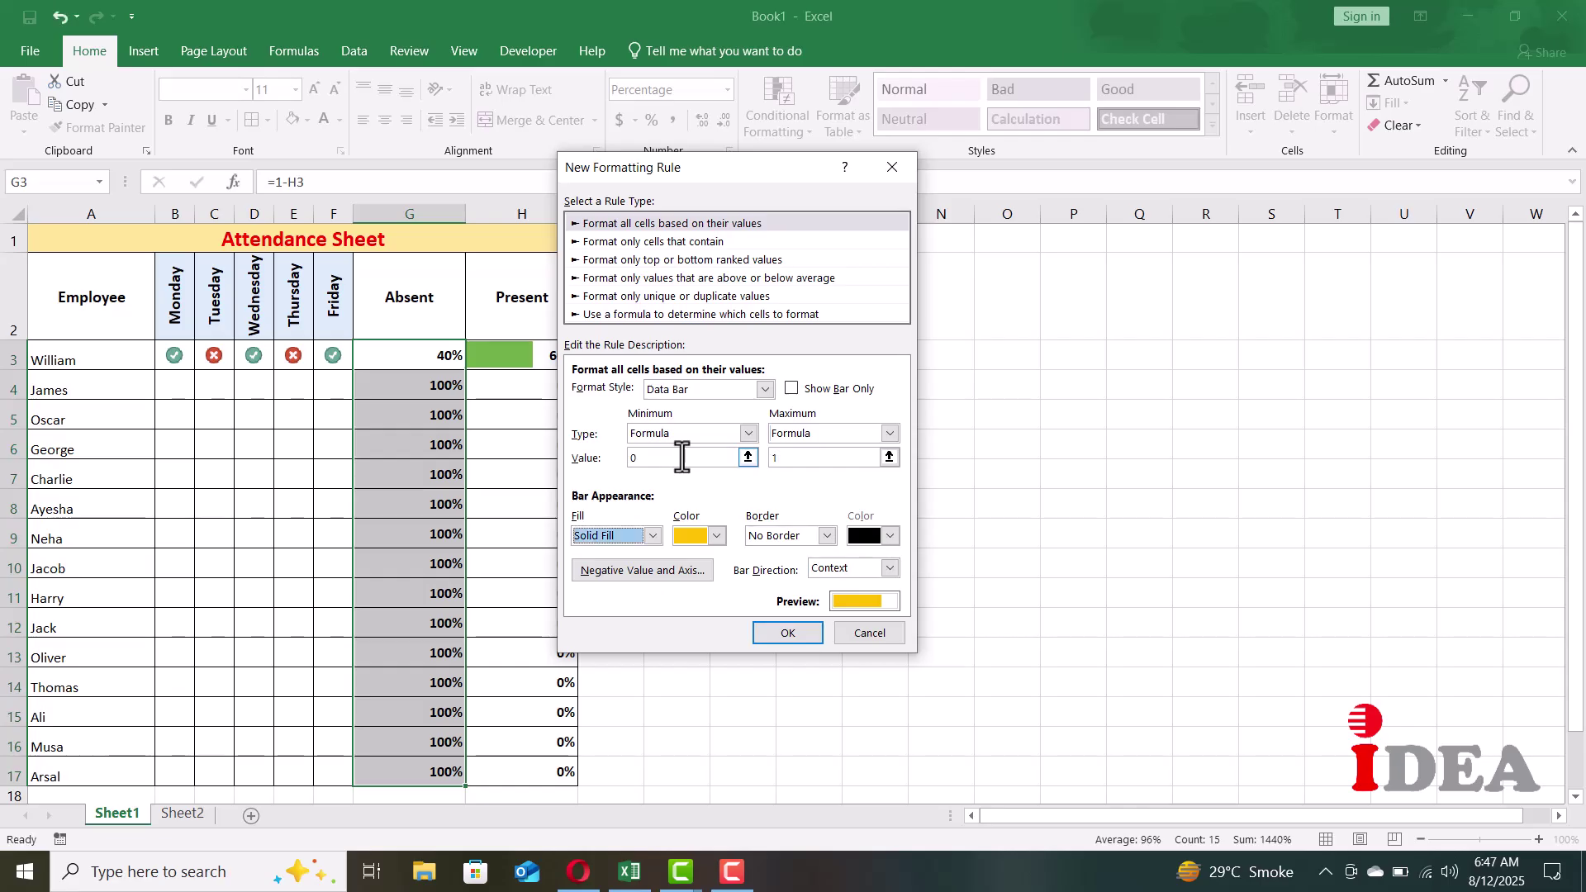
Set the Absent data bar direction to Right-to-Left and apply the rule
click(848, 570)
click(844, 616)
click(809, 636)
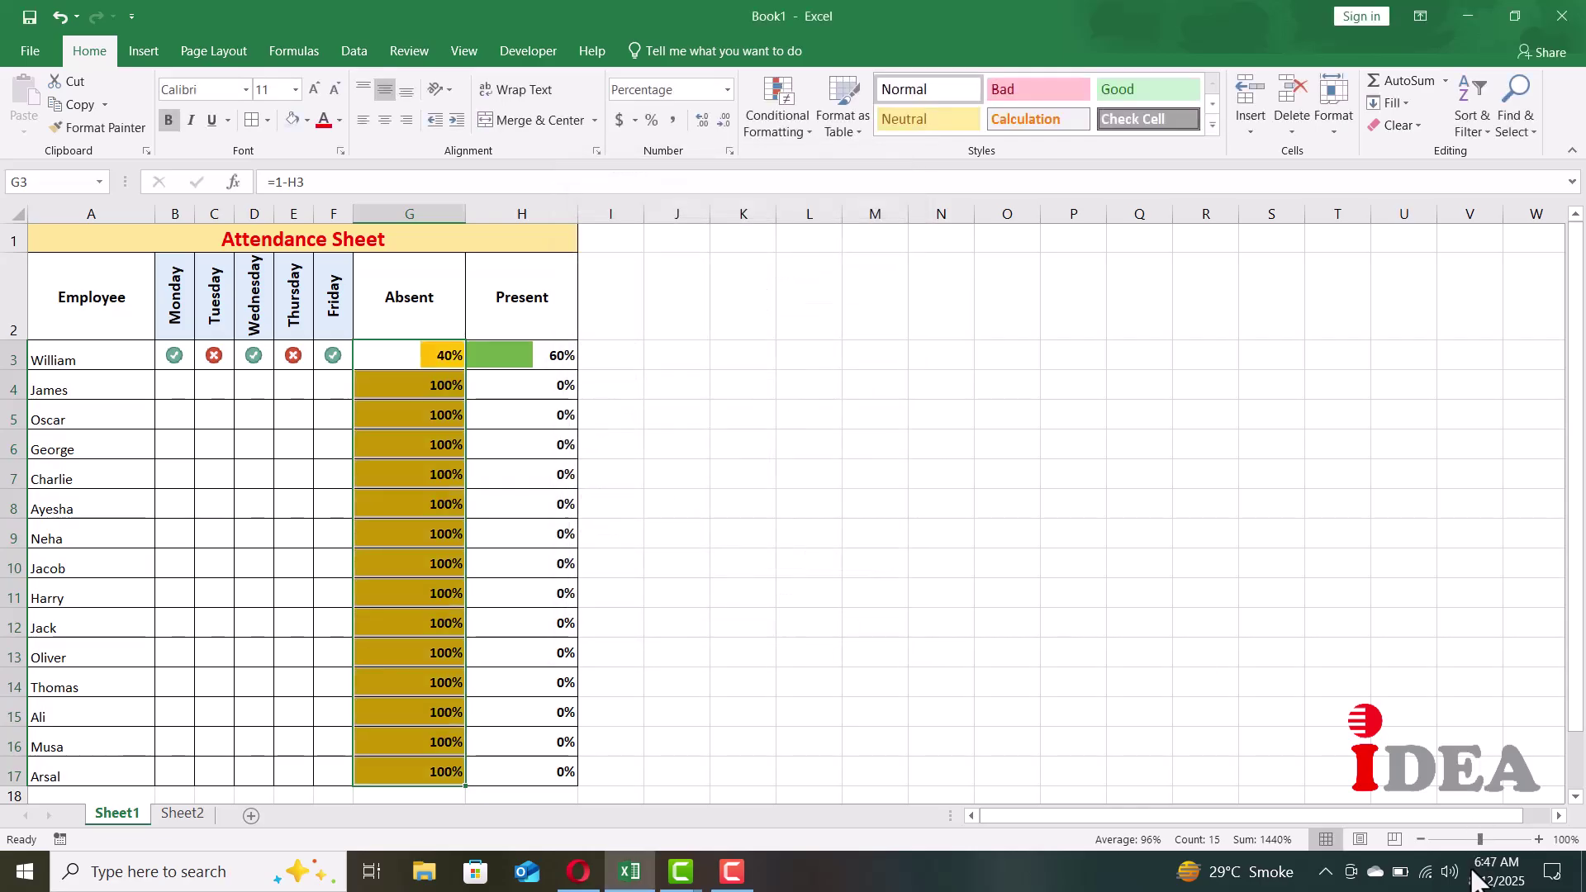
Left-align the Absent percentages in G3:G17 and colour their text gold
drag(393, 369, 390, 772)
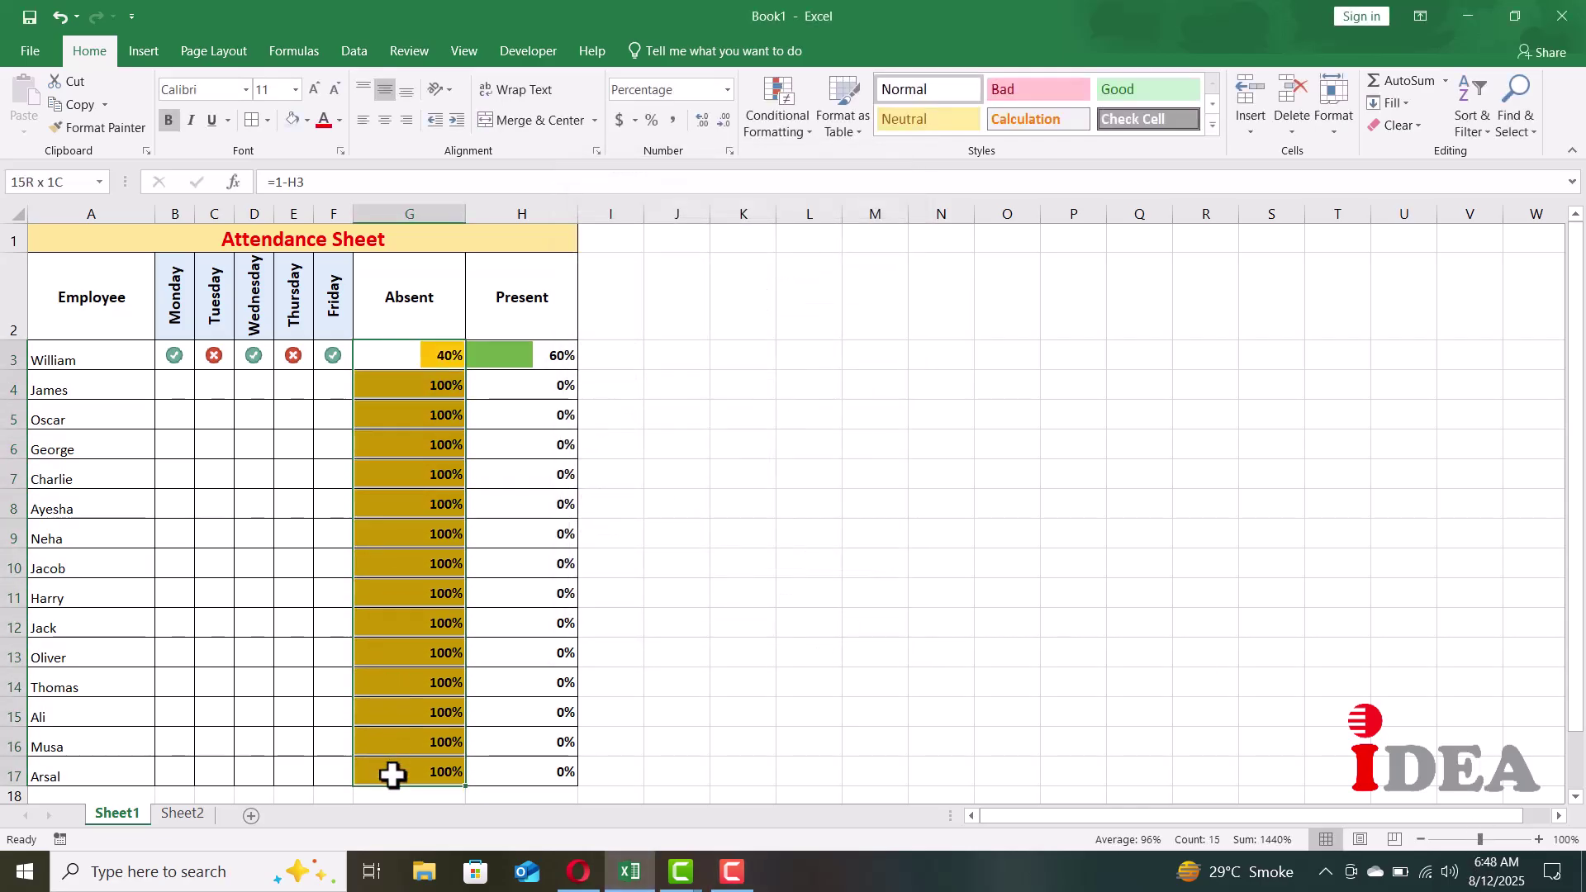
click(363, 120)
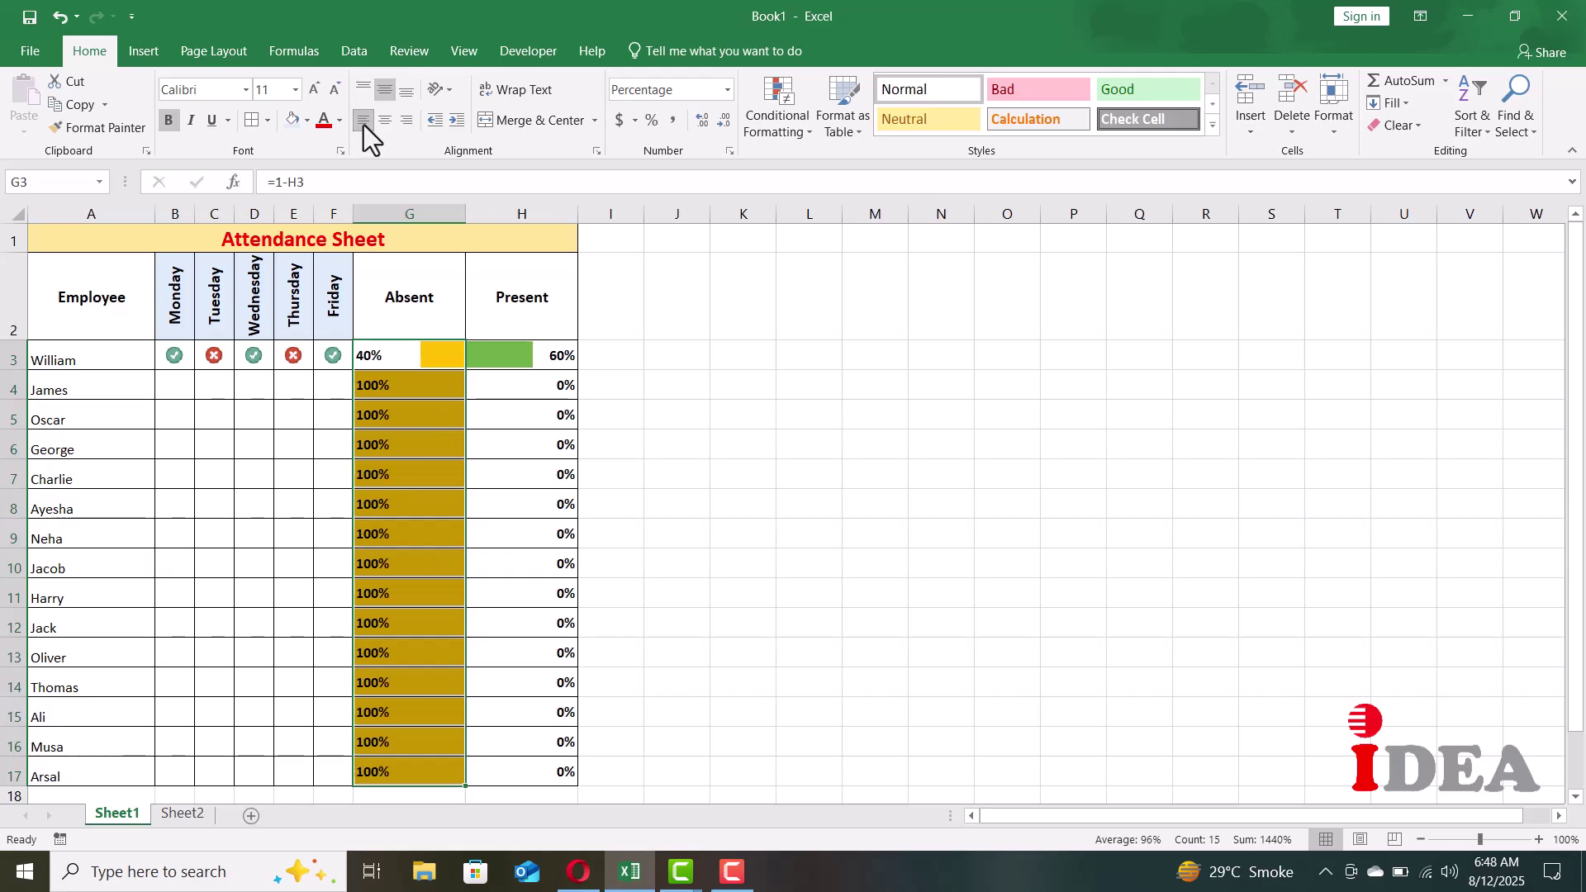
click(339, 121)
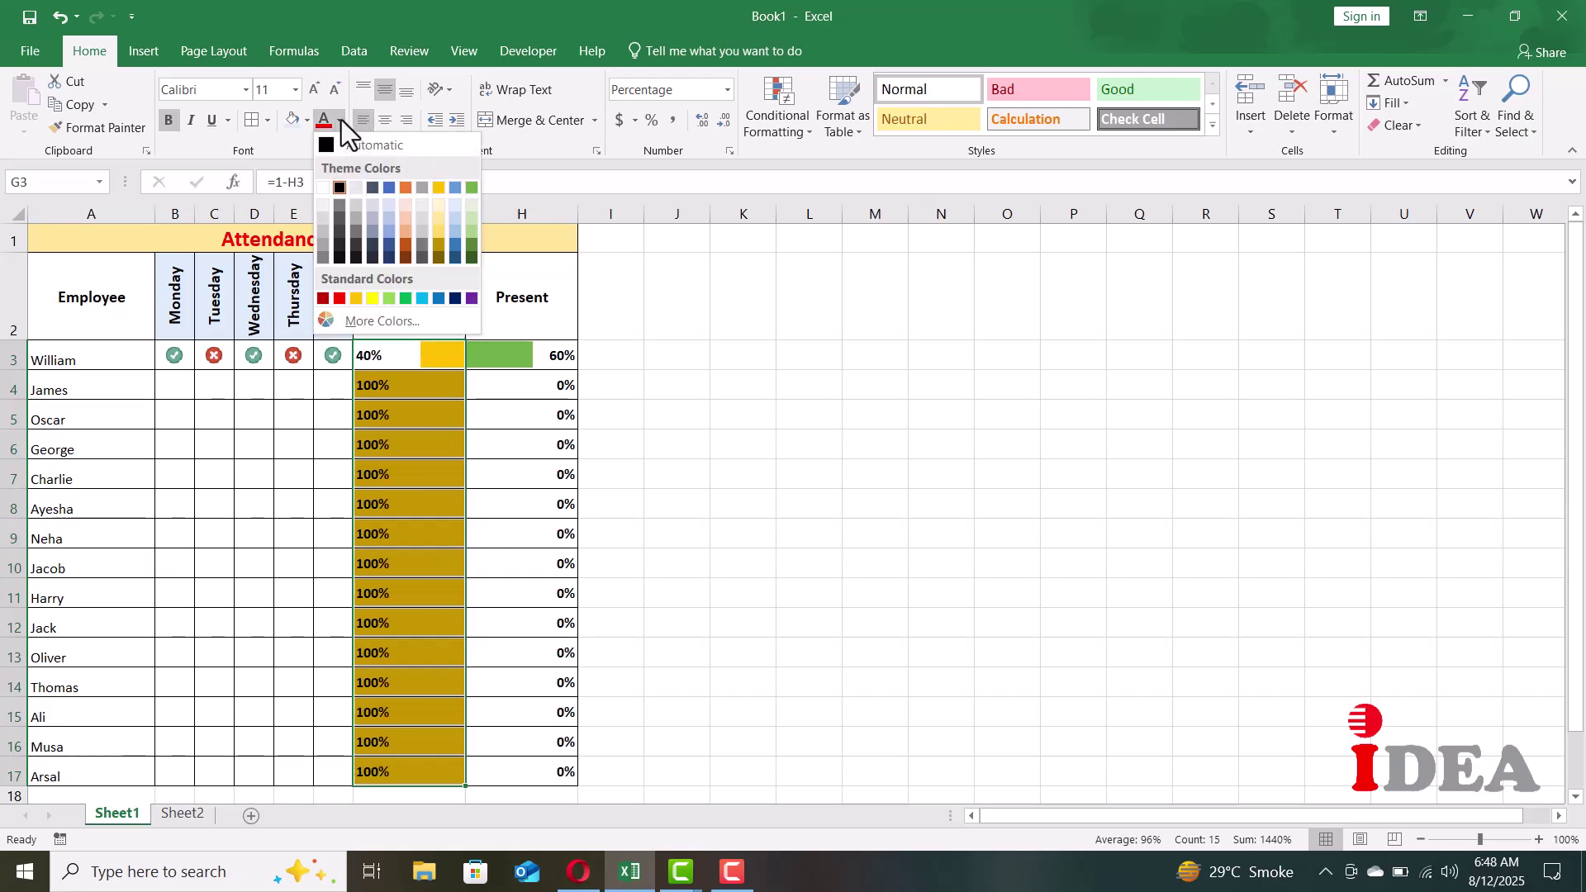
click(438, 187)
Left-align the Present percentages in H3:H17 and colour their text white
drag(520, 350, 520, 771)
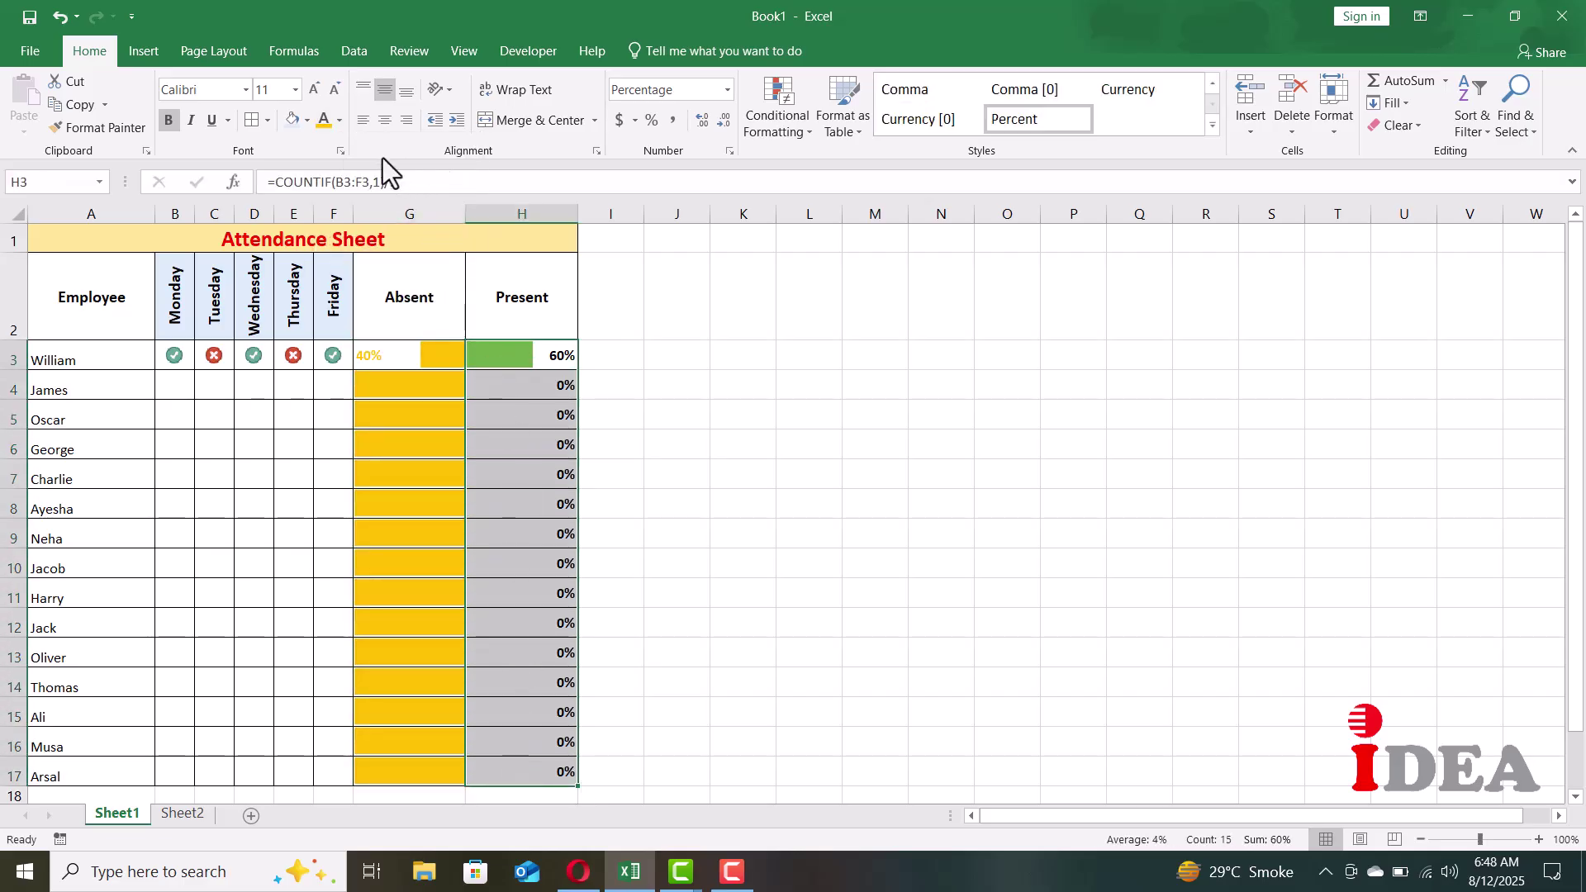
click(360, 126)
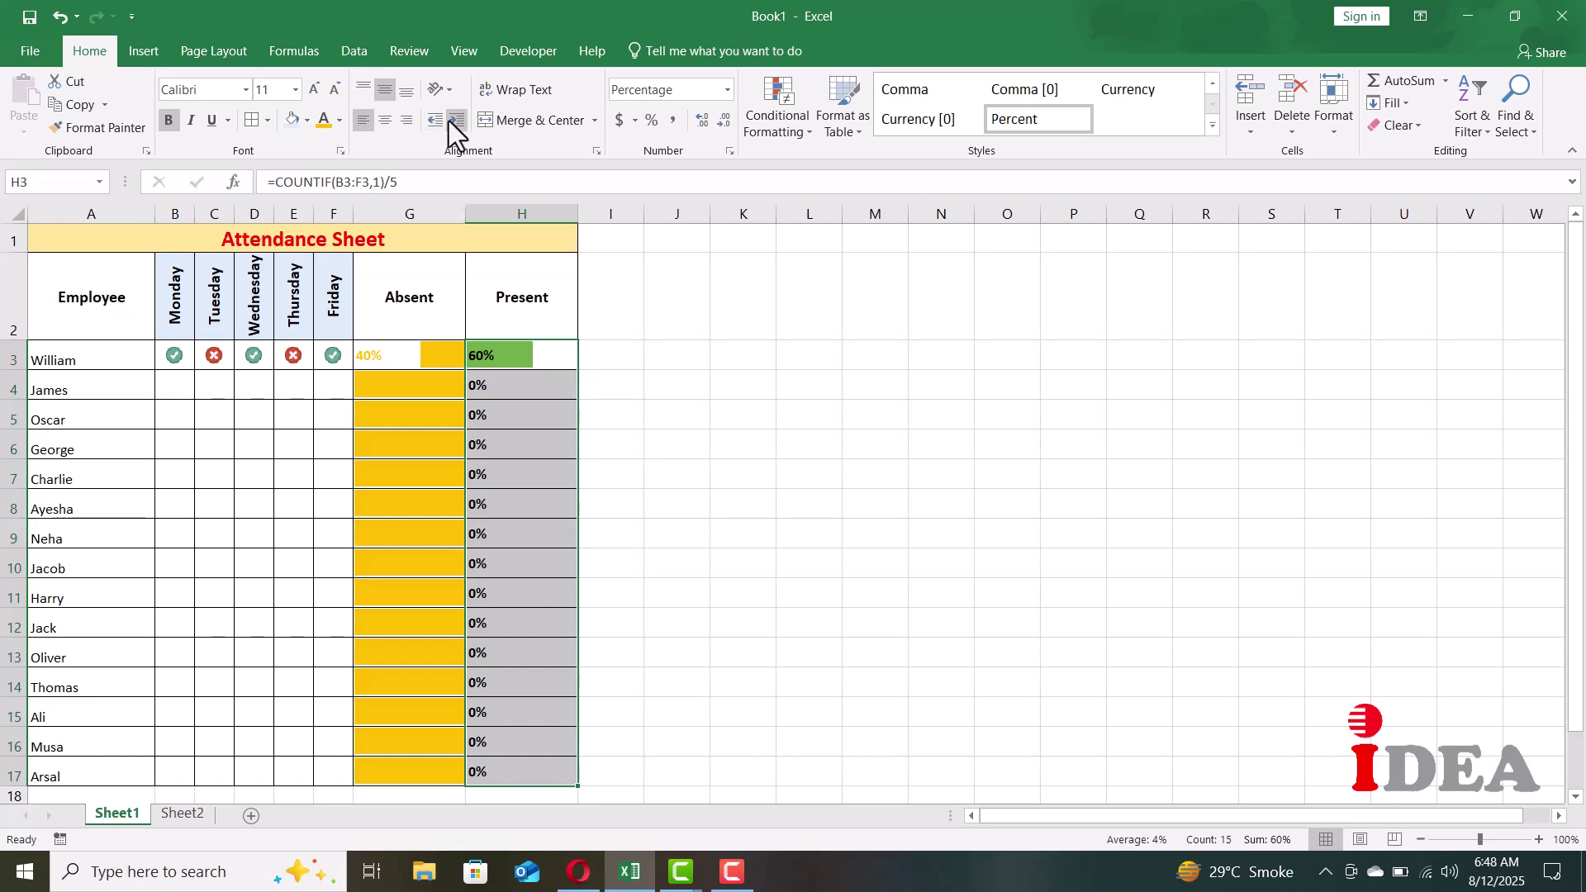
click(339, 120)
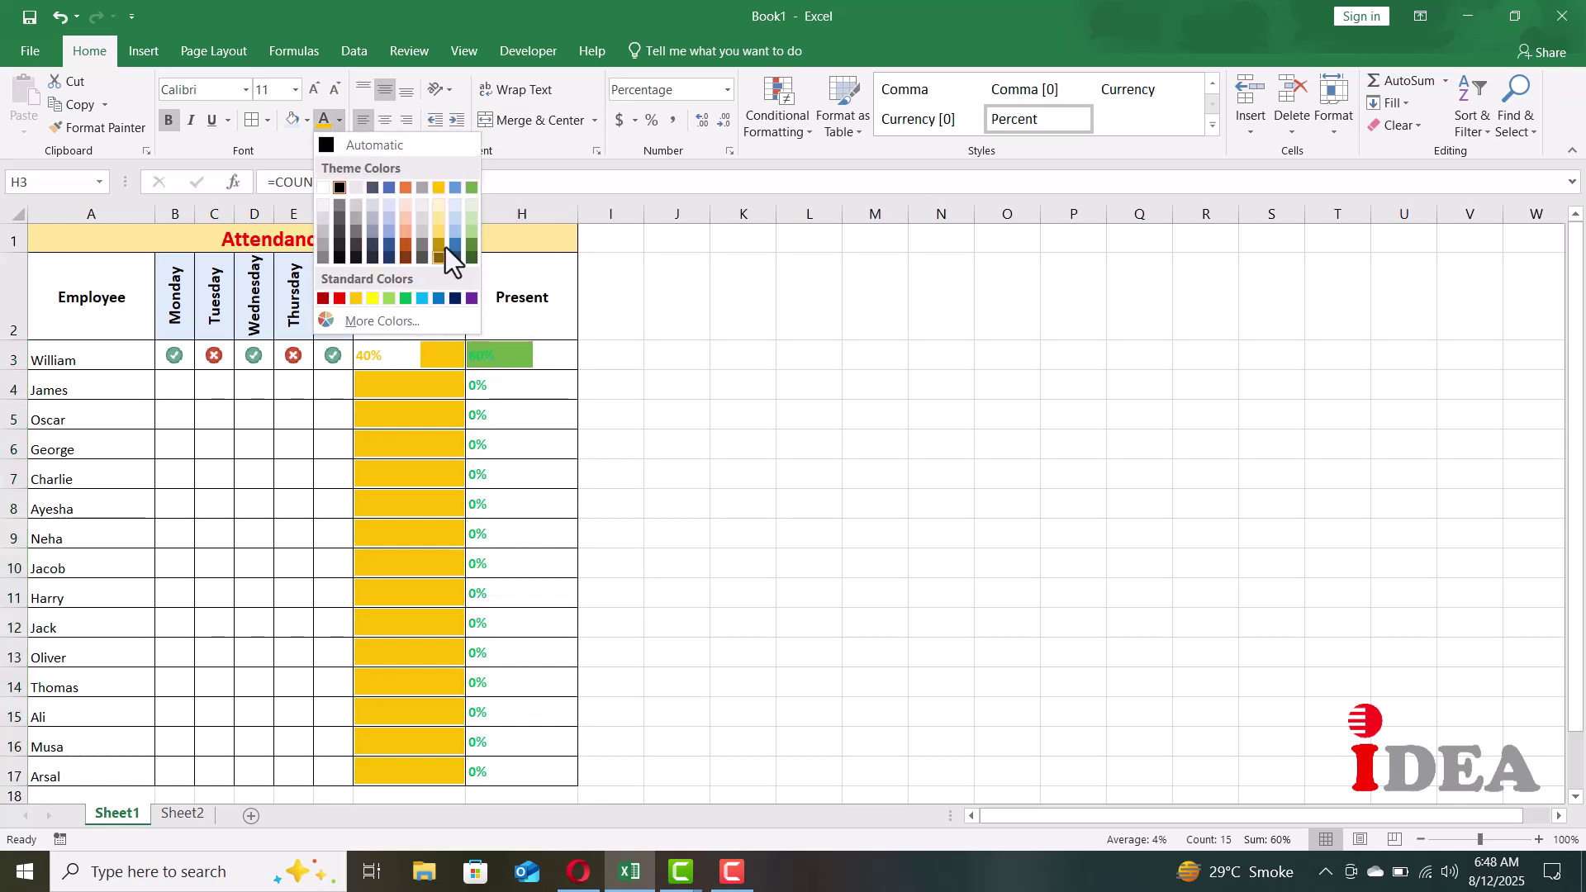
click(323, 187)
click(632, 421)
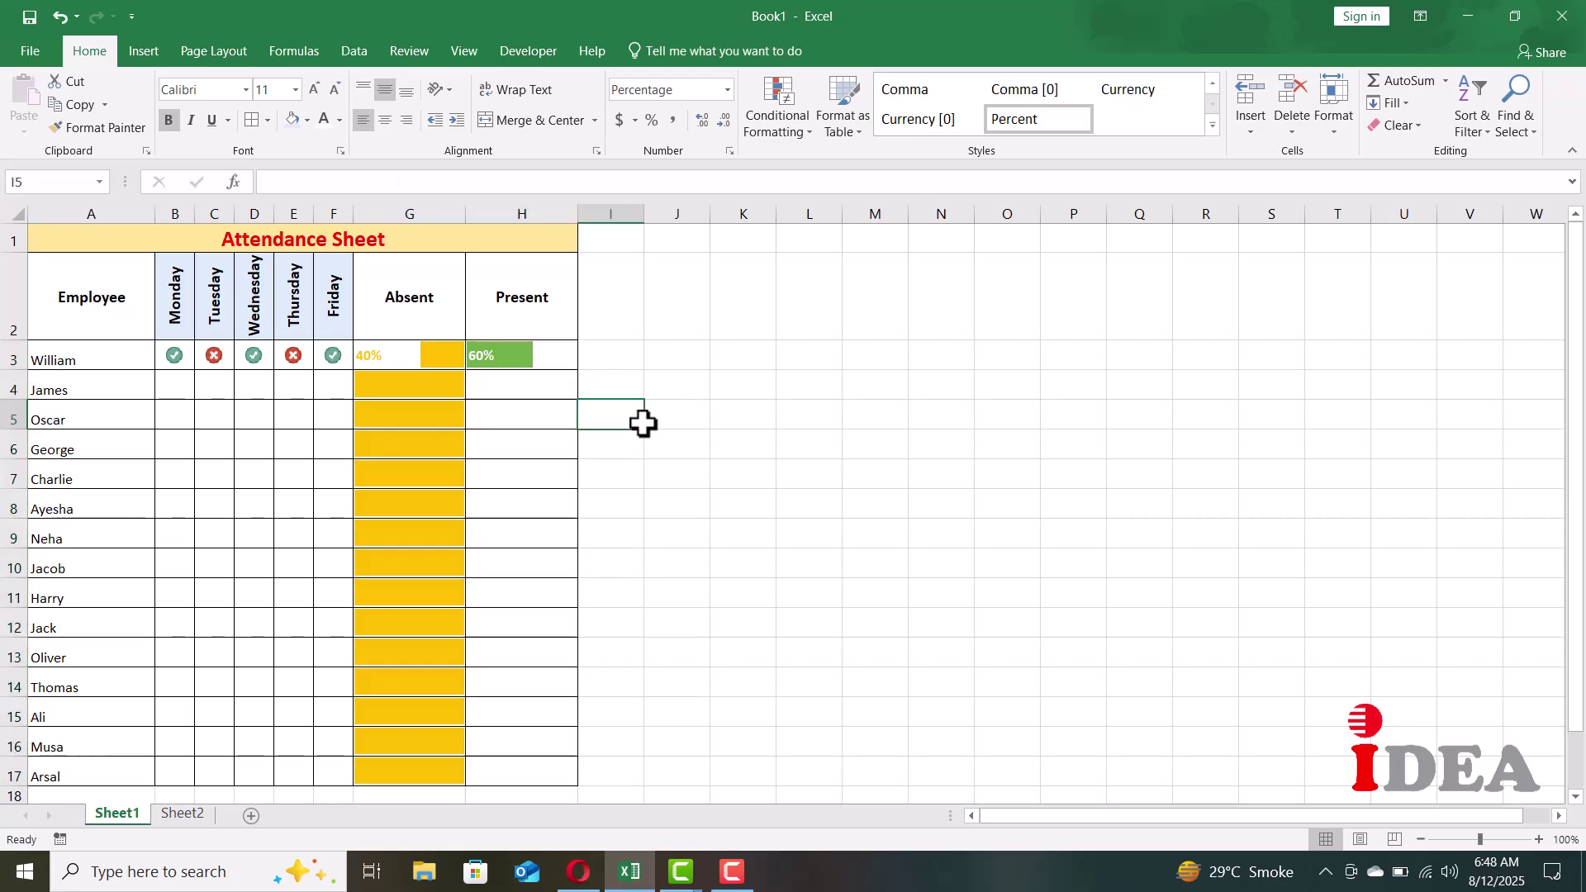
Enter the Monday to Friday attendance in B4:F4 as 1, 0, 0, 1, 1
click(168, 385)
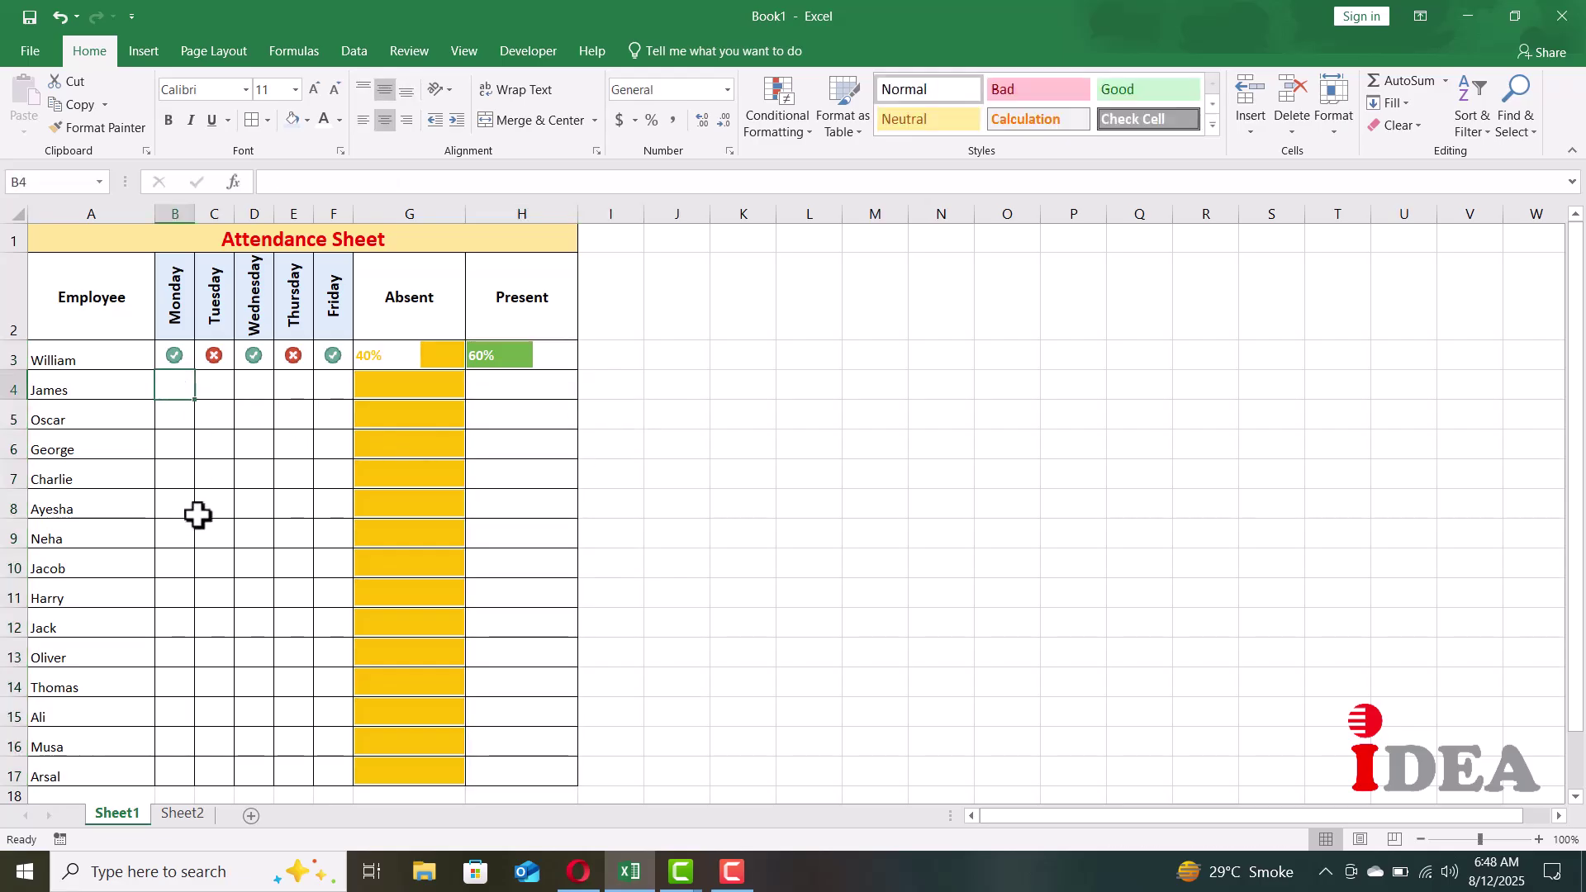
text(1)
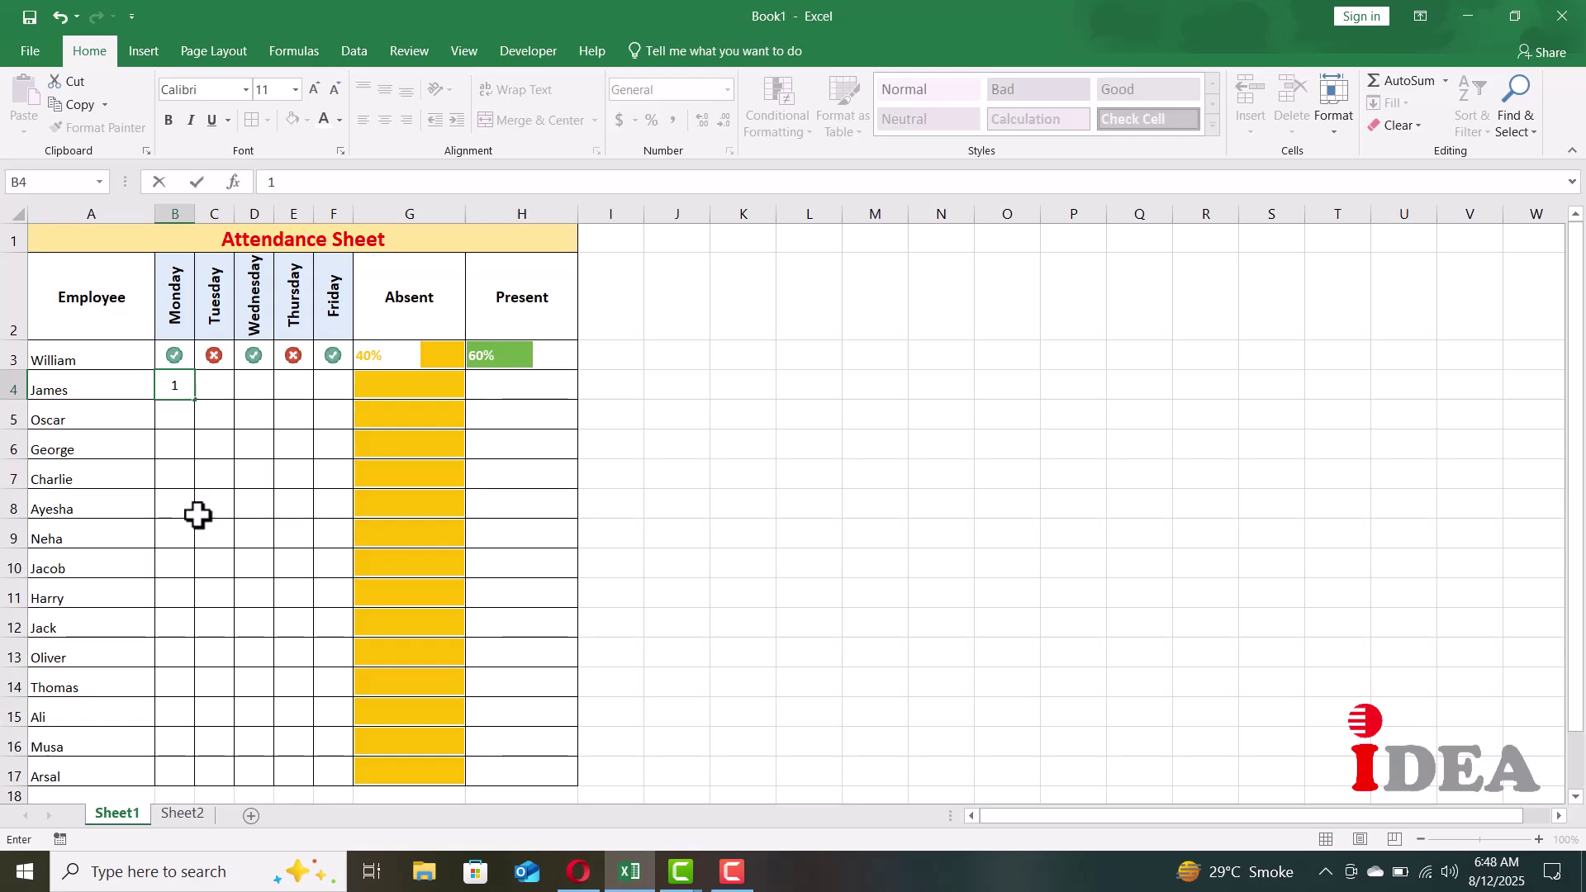
key(Tab)
text(2)
key(Tab)
text(2)
key(Tab)
text(2)
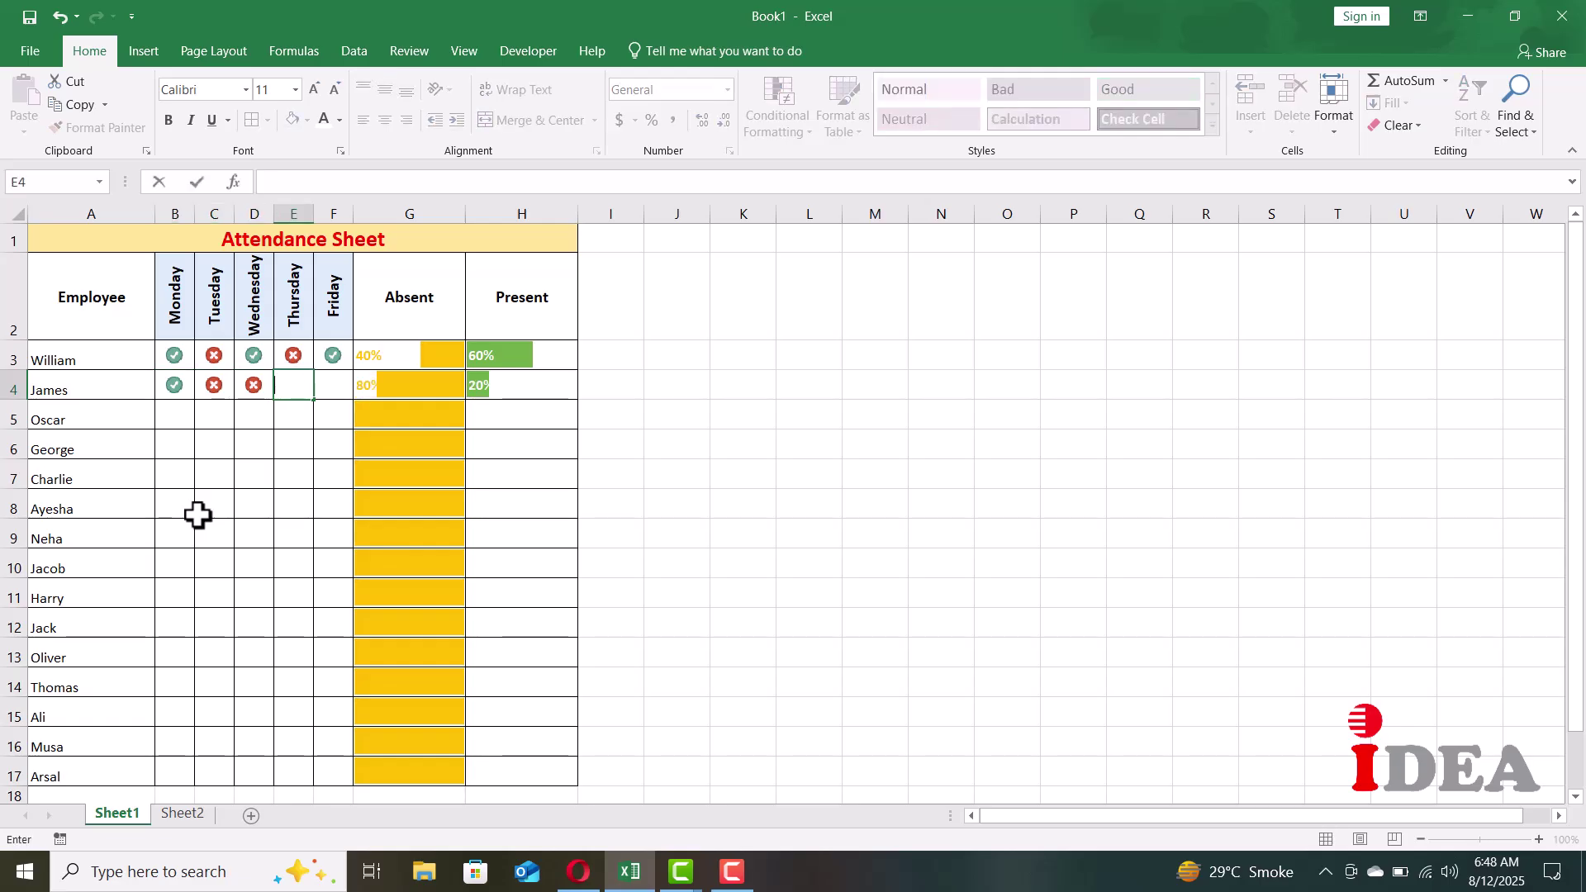
text(1)
key(Tab)
text(1)
key(Tab)
key(Return)
Enter the Monday to Friday attendance in B5:F5 as 1, 1, 1, 0, 1
text(1)
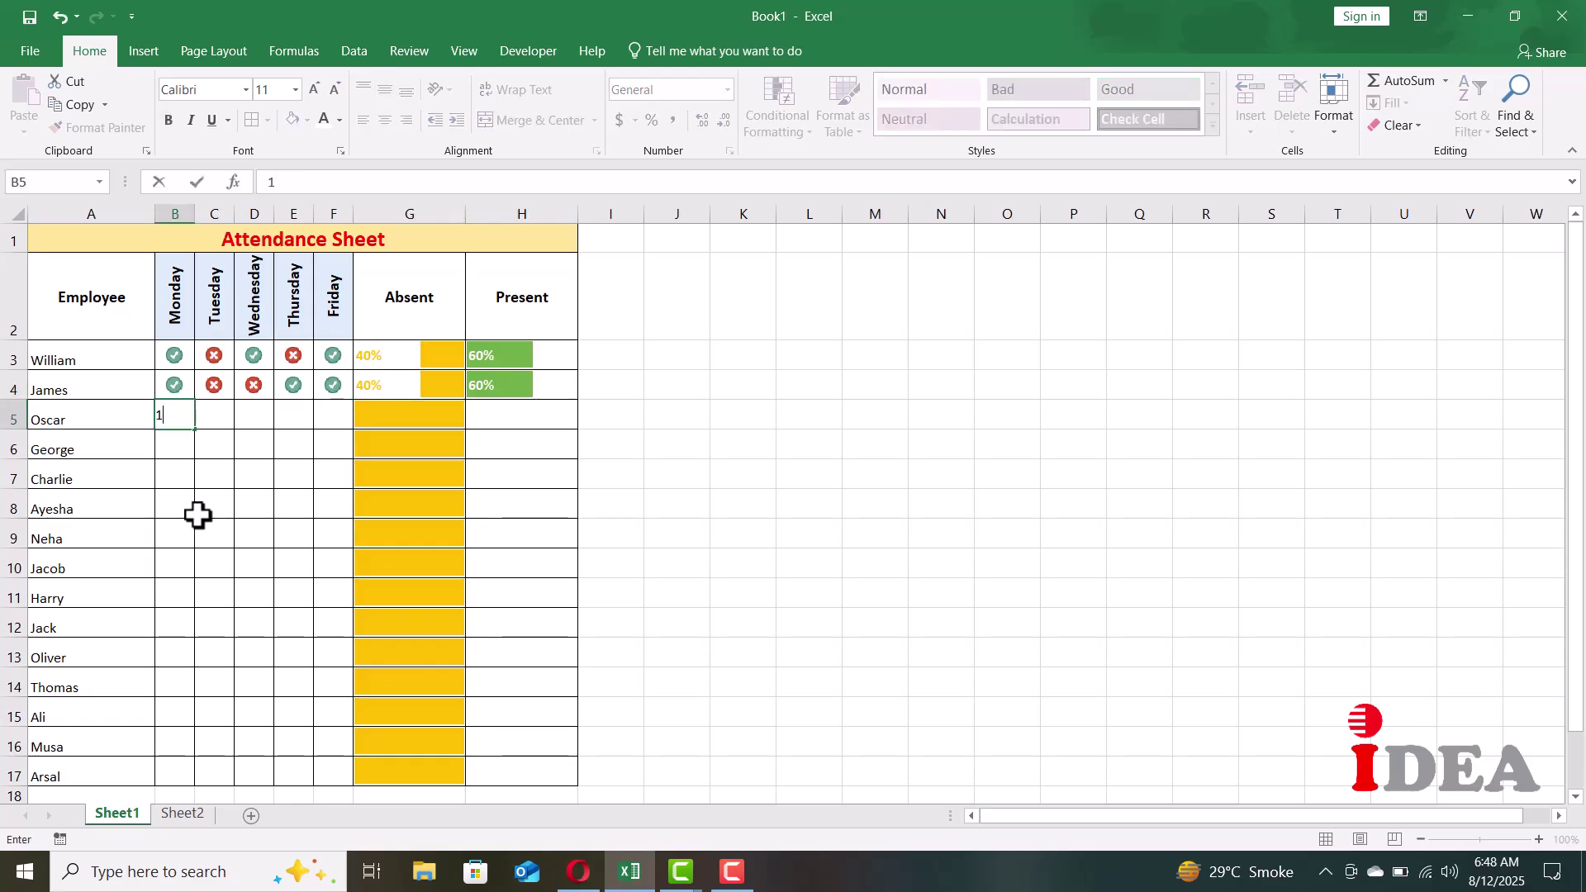
key(Tab)
key(1)
key(Tab)
key(1)
key(Tab)
key(2)
key(Tab)
key(1)
key(Return)
Enter the Monday to Friday attendance in B6:F6 as 0, 1, 1, 1, 1
text(2)
key(Tab)
key(1)
key(Tab)
key(1)
key(Tab)
text(1)
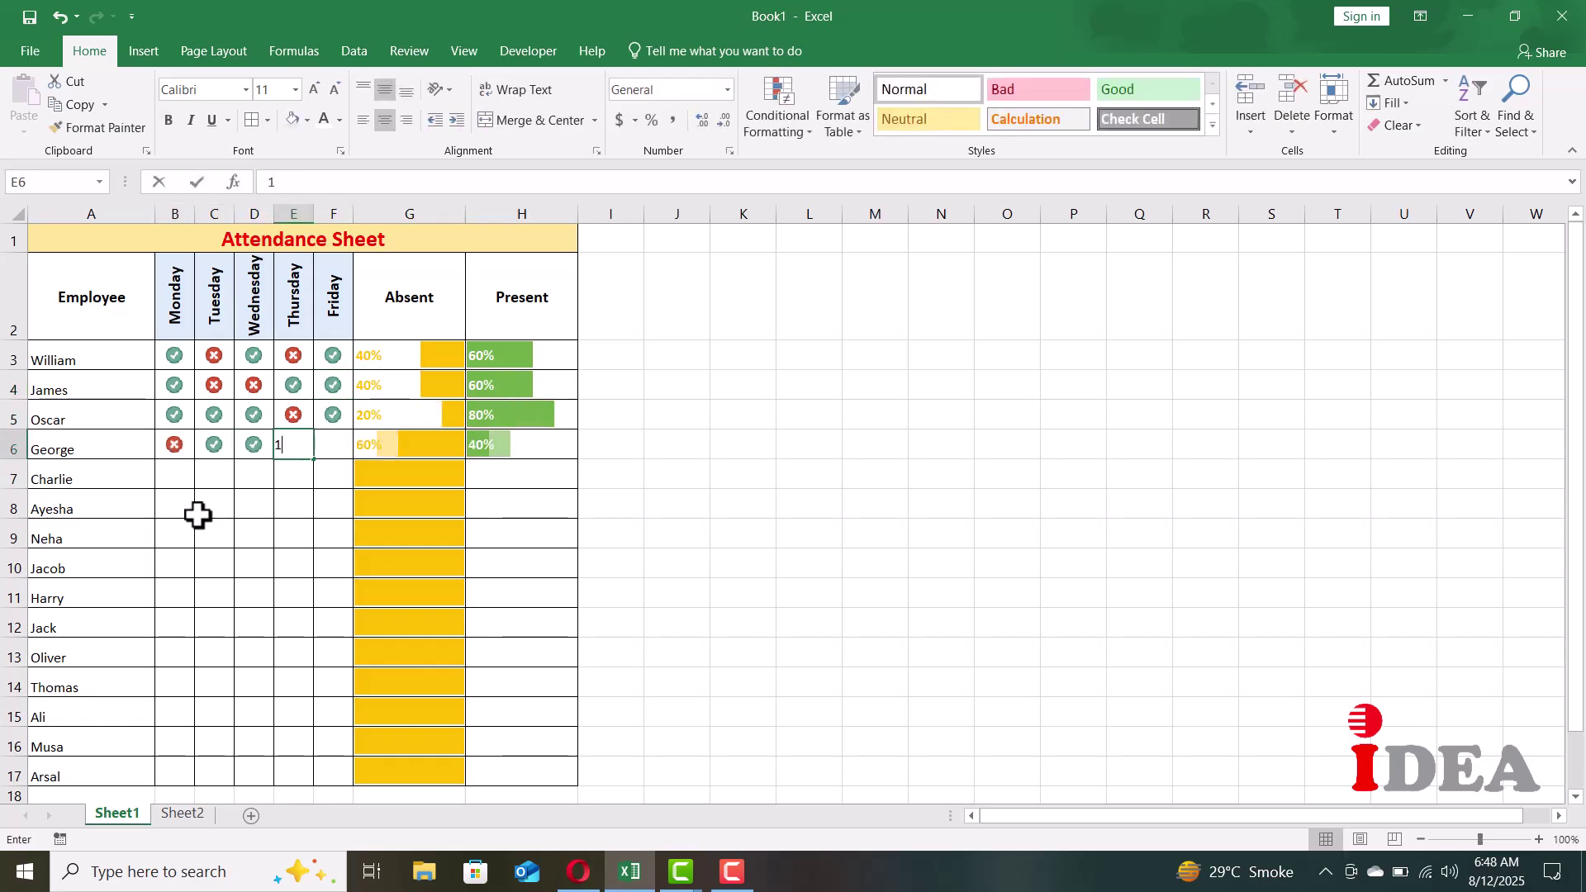
key(Tab)
key(1)
key(Return)
Enter the Monday to Friday attendance in B7:F7 as 0, 0, 1, 0, 0
key(0)
key(Tab)
key(0)
key(Tab)
key(1)
key(Tab)
key(0)
key(Tab)
key(0)
key(Return)
Enter the Monday to Friday attendance in B8:F8 as 0, 1, 1, 0, 0
text(0)
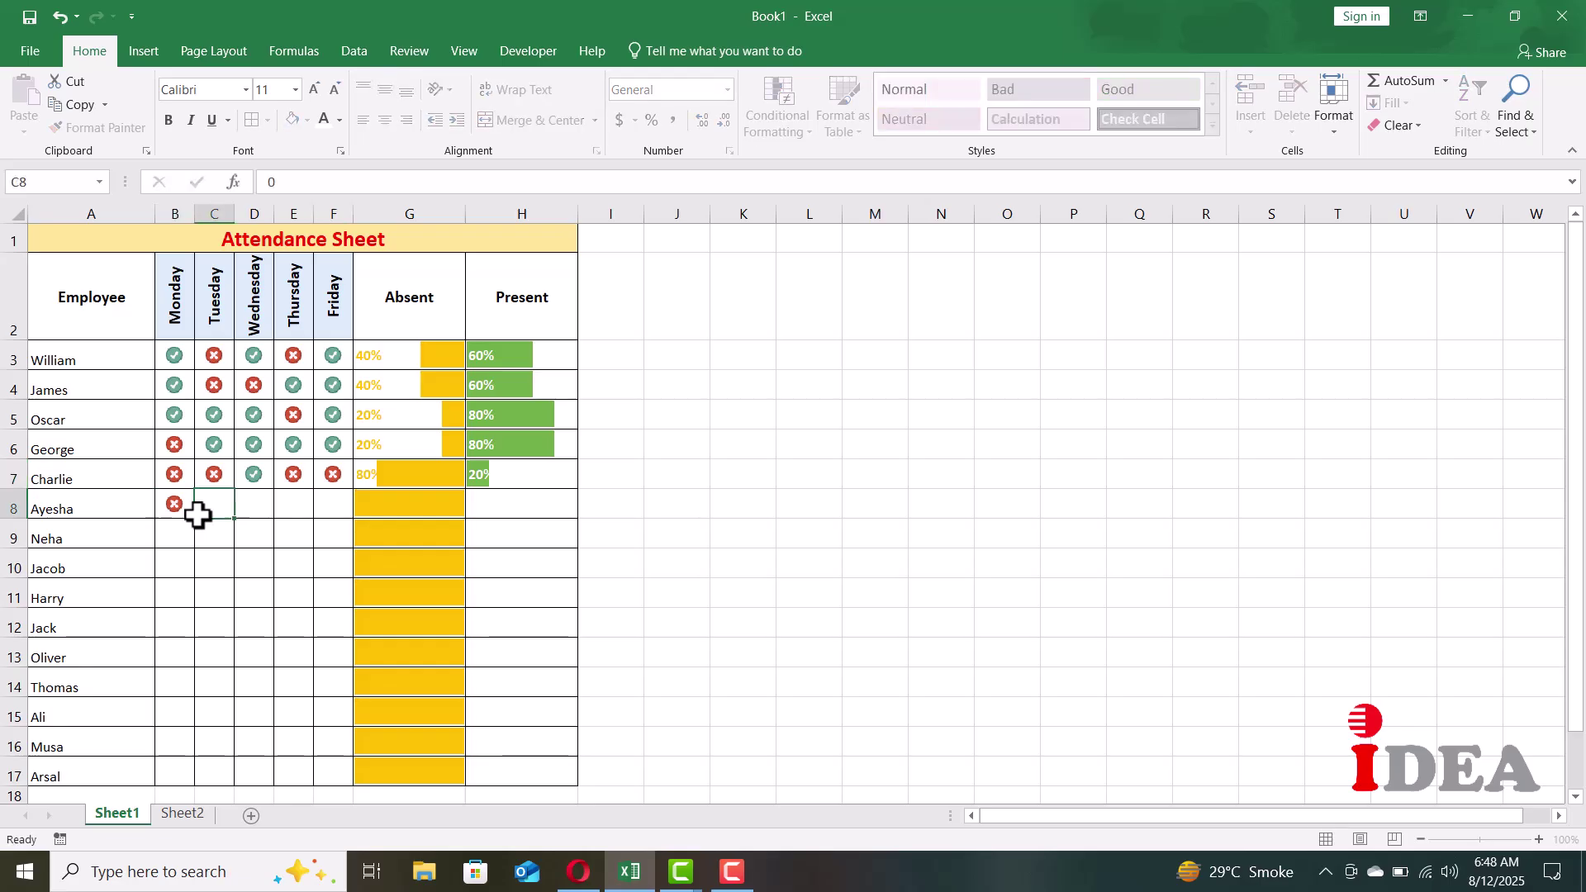
key(Tab)
key(1)
key(Tab)
key(1)
key(Tab)
key(0)
key(Tab)
key(0)
key(Return)
Enter 0 for every weekday from Monday to Friday in B9:F9
key(0)
key(Tab)
key(0)
key(Tab)
key(0)
key(Tab)
key(0)
key(Tab)
text(0)
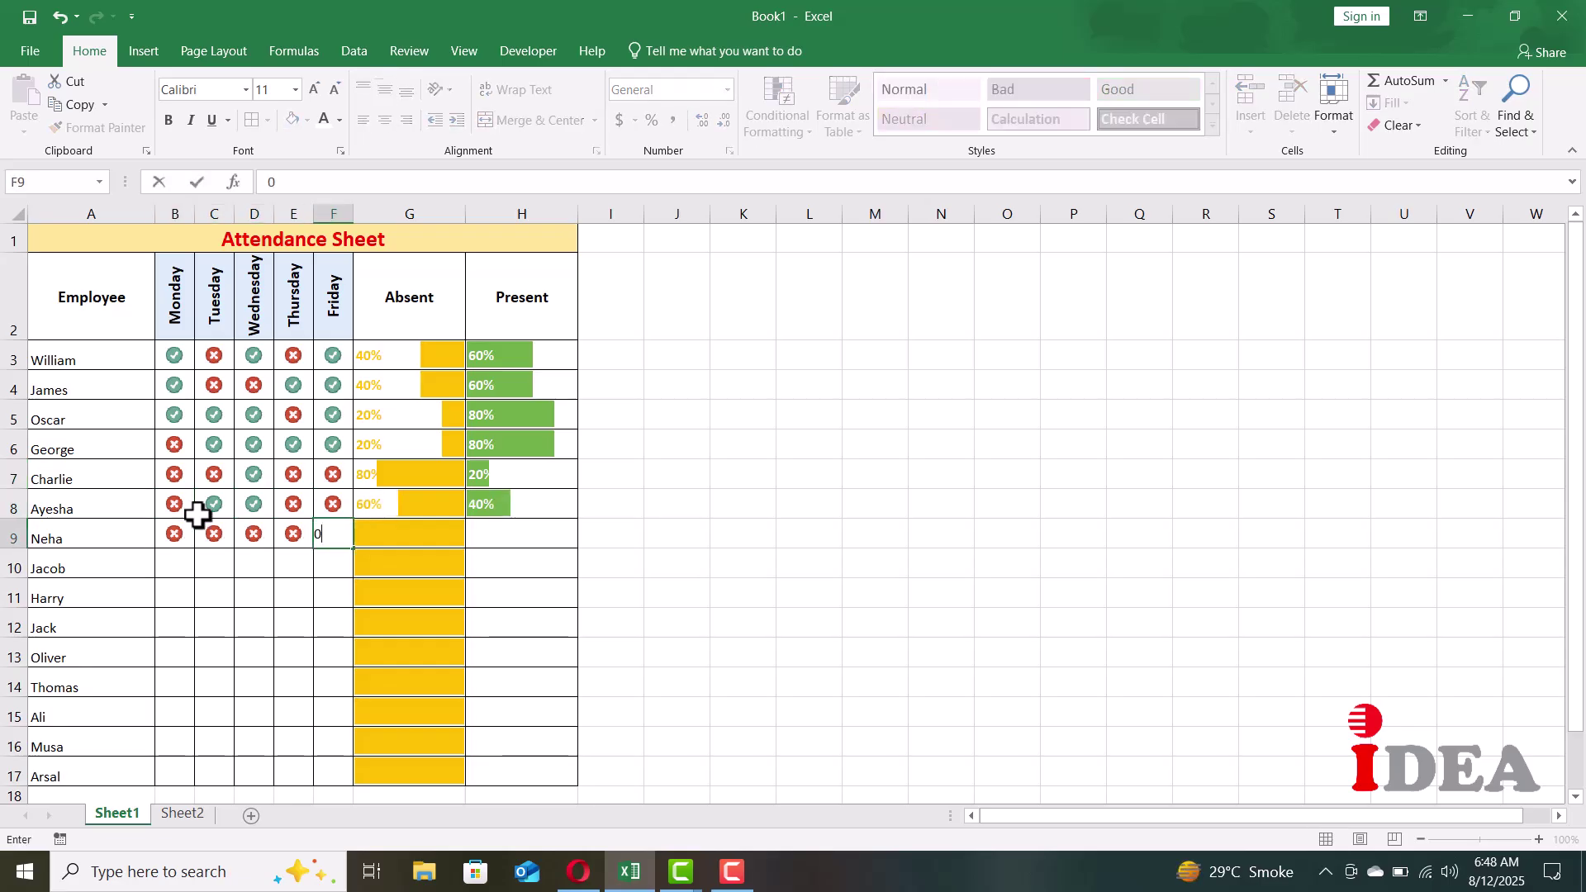
key(Return)
Enter 1 for every weekday from Monday to Friday in B10:F10
text(1)
key(Tab)
key(1)
key(Tab)
key(1)
key(Tab)
key(1)
key(Tab)
key(1)
key(Return)
Enter the Monday to Friday attendance in B11:F11 as 0, 1, 0, 1, 1
key(0)
key(Tab)
text(1)
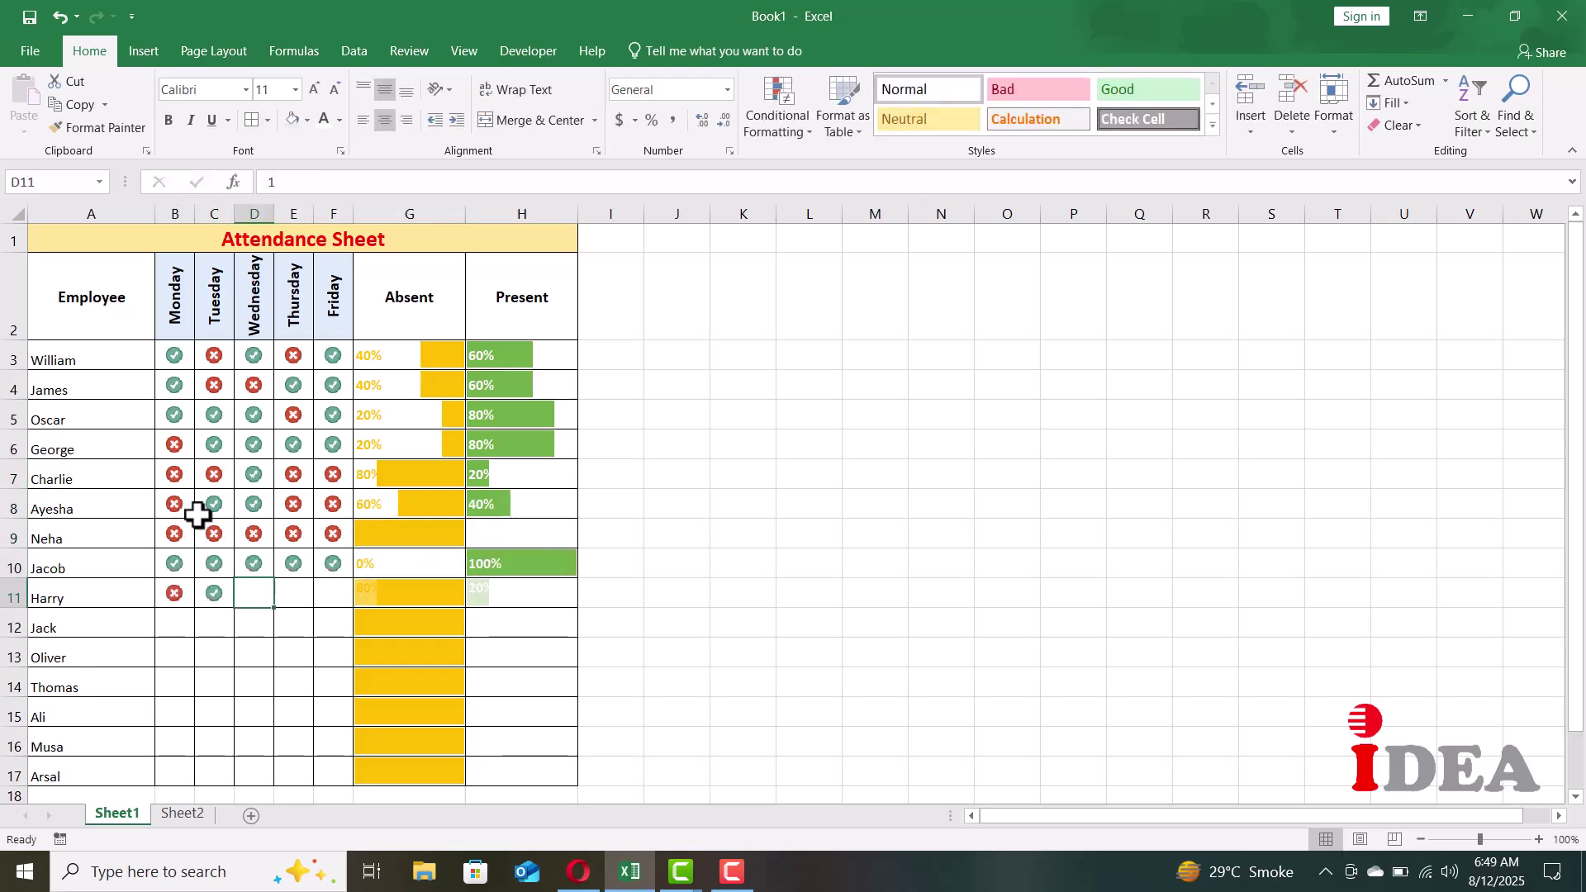
key(Tab)
key(0)
key(Tab)
key(1)
key(Tab)
key(1)
key(Return)
Enter the Monday to Friday attendance in B12:F12 as 1, 1, 1, 1, 0
key(1)
key(Tab)
key(1)
key(Tab)
key(1)
key(Tab)
text(1)
key(Tab)
key(0)
key(Return)
Enter the Monday to Friday attendance in B13:F13 as 1, 0, 0, 0, 1
key(1)
key(Tab)
key(0)
key(Tab)
key(0)
key(Tab)
key(0)
key(Tab)
text(1)
key(Return)
Enter the Monday to Friday attendance in B14:F14 as 0, 1, 1, 1, 0
key(0)
key(Tab)
key(1)
key(Tab)
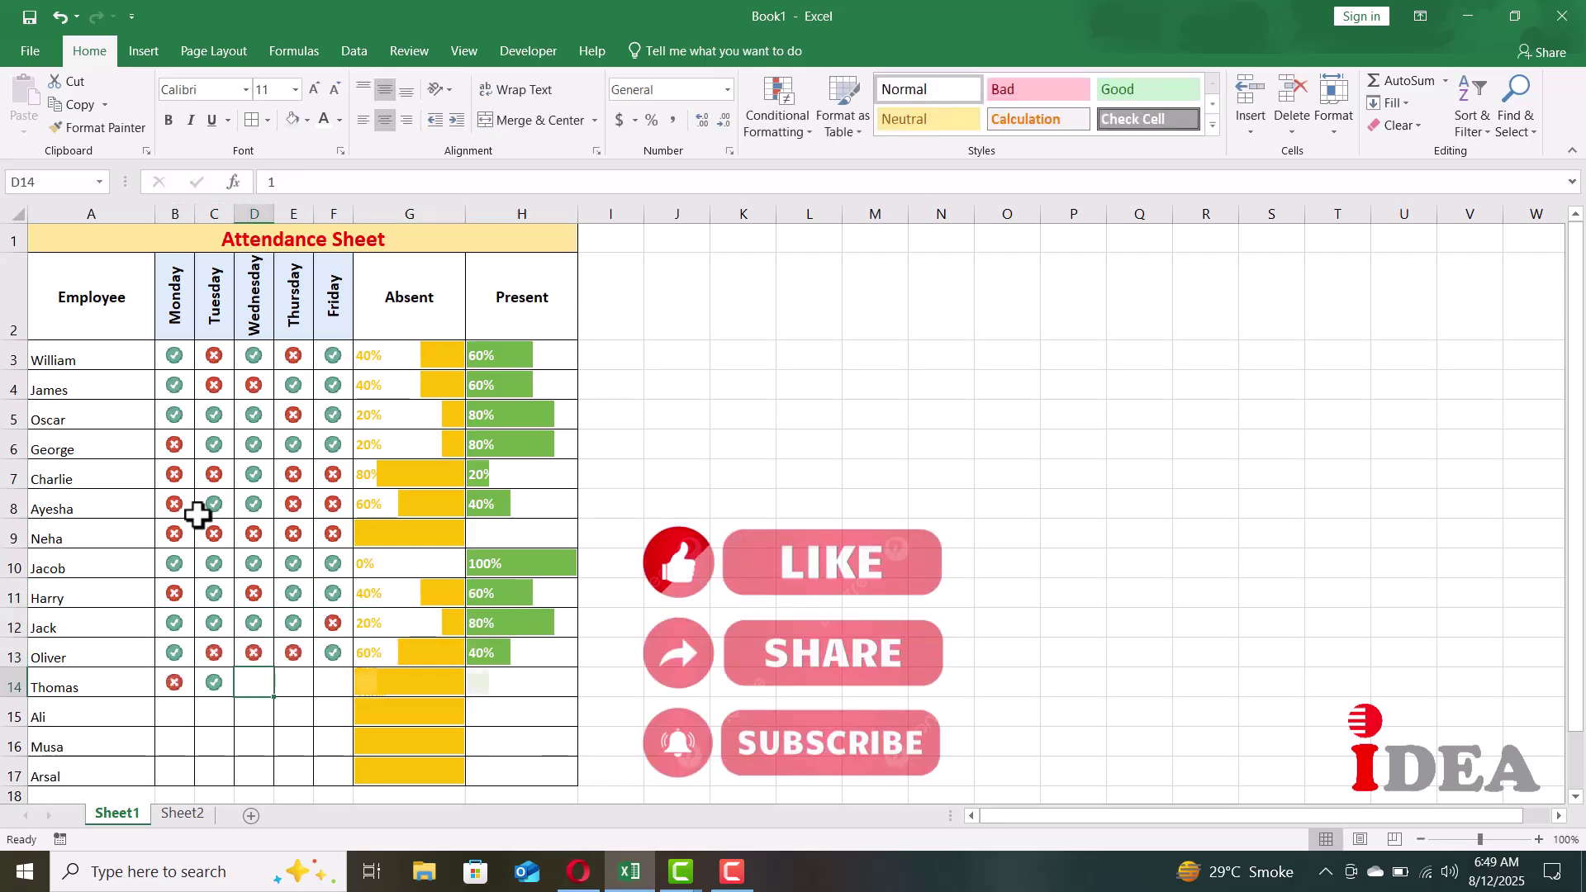
key(1)
key(Tab)
key(1)
key(Tab)
key(0)
key(Return)
Enter the Monday to Friday attendance in B15:F15 as 1, 1, 1, 1, 0
key(1)
key(Tab)
key(1)
key(Tab)
key(1)
key(Tab)
key(1)
key(Tab)
text(0)
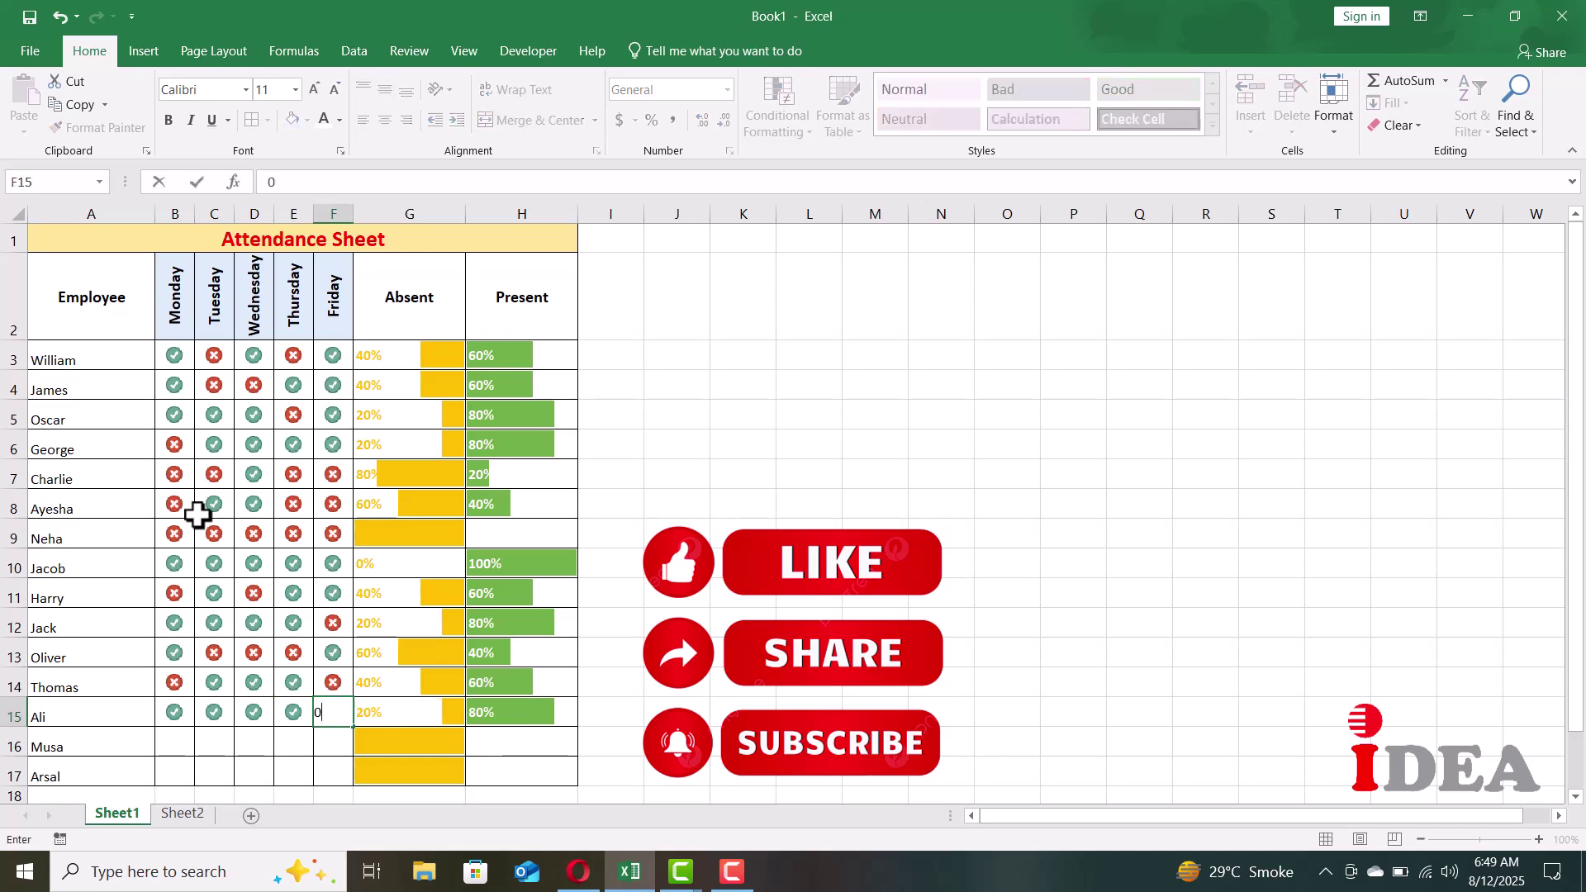
key(Return)
Enter the Monday to Friday attendance in B16:F16 as 1, 0, 1, 1, 1
key(1)
key(Tab)
key(0)
key(Tab)
key(Tab)
text(0)
key(Left)
key(1)
key(Tab)
text(1)
key(Tab)
text(1)
key(Return)
Enter the Monday to Friday attendance in B17:F17 as 0, 1, 0, 1, 1
text(0)
key(Left)
key(Left)
text(0)
key(Tab)
text(1)
key(Tab)
key(Tab)
text(1)
key(Tab)
key(1)
key(Tab)
key(Return)
Save the attendance workbook
key(ctrl+s)
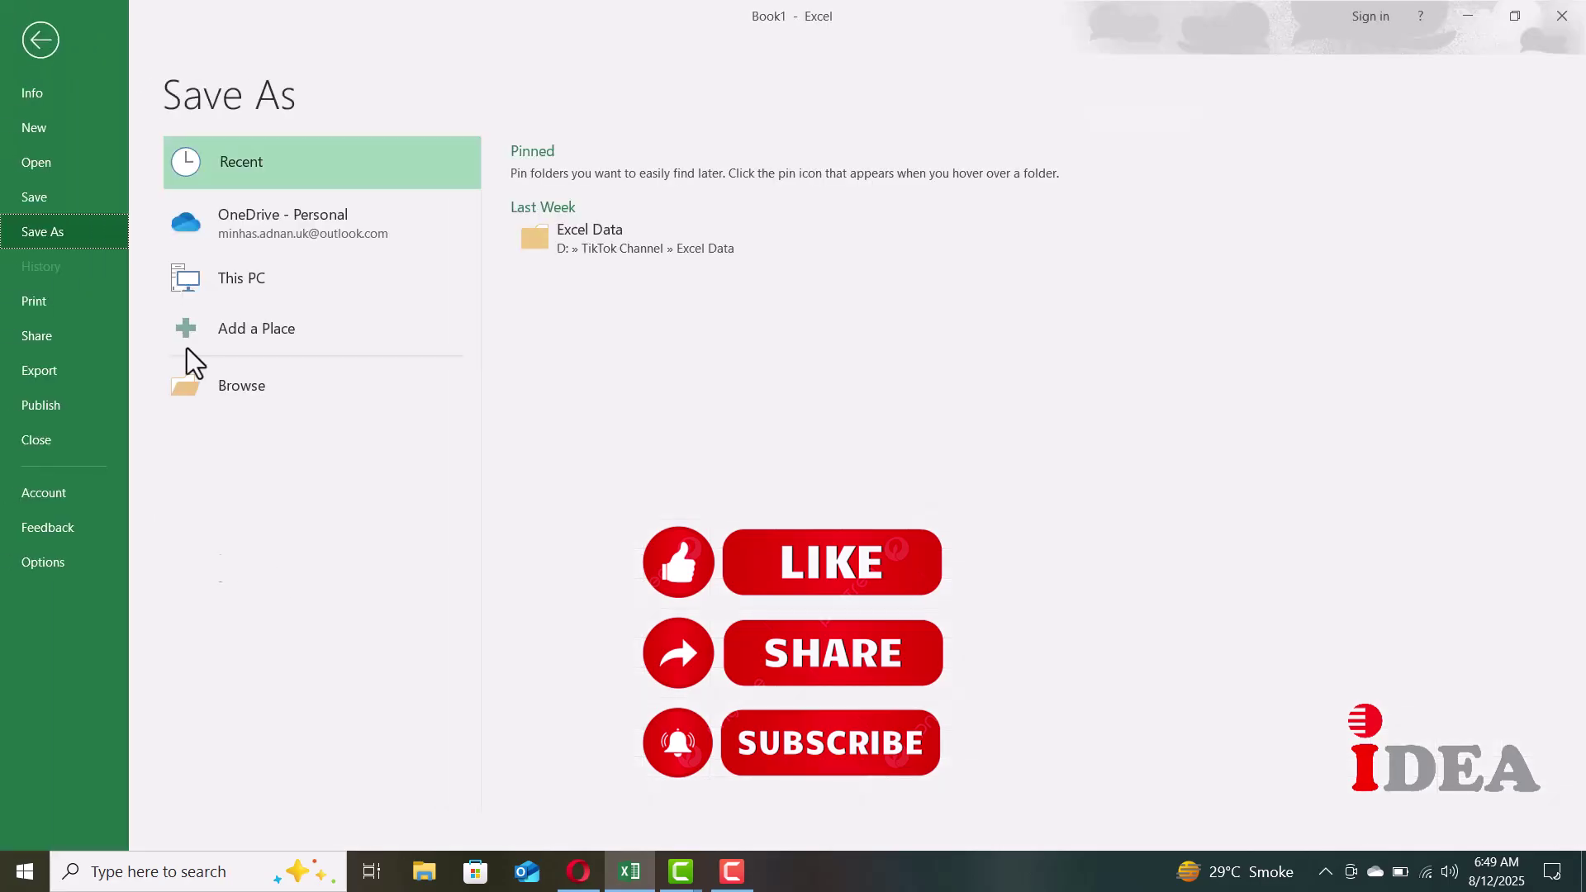